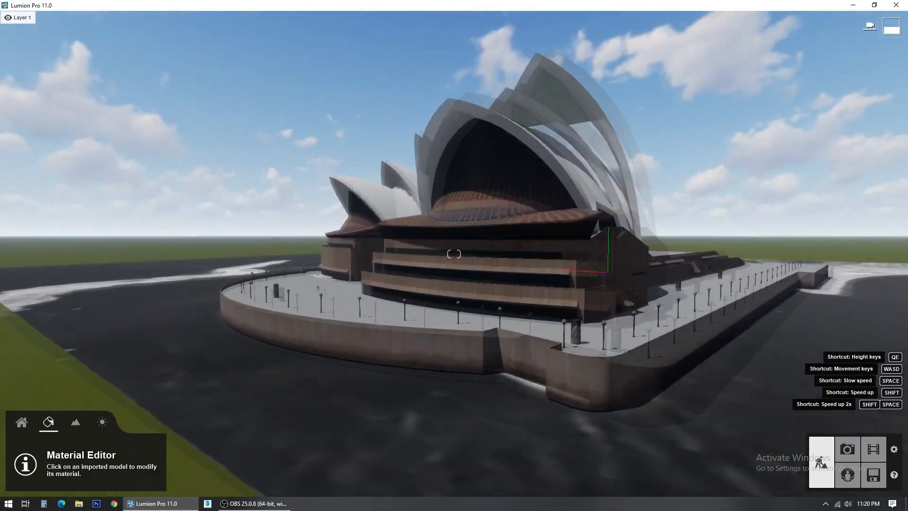
Step: Examine the opera house model and its surrounding base surface from several sides and distances
right_click_drag(424, 278, 424, 278)
key("s")
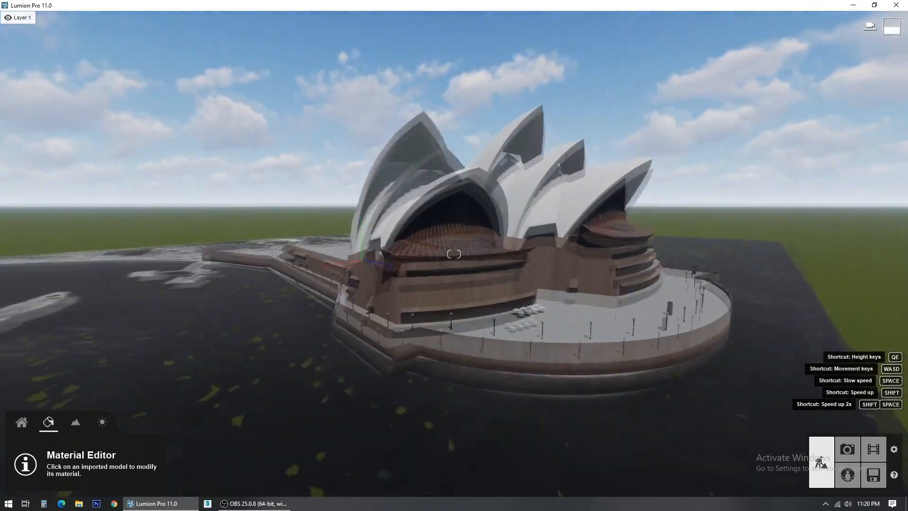
right_click_drag(453, 254, 453, 254)
key("w")
key("s")
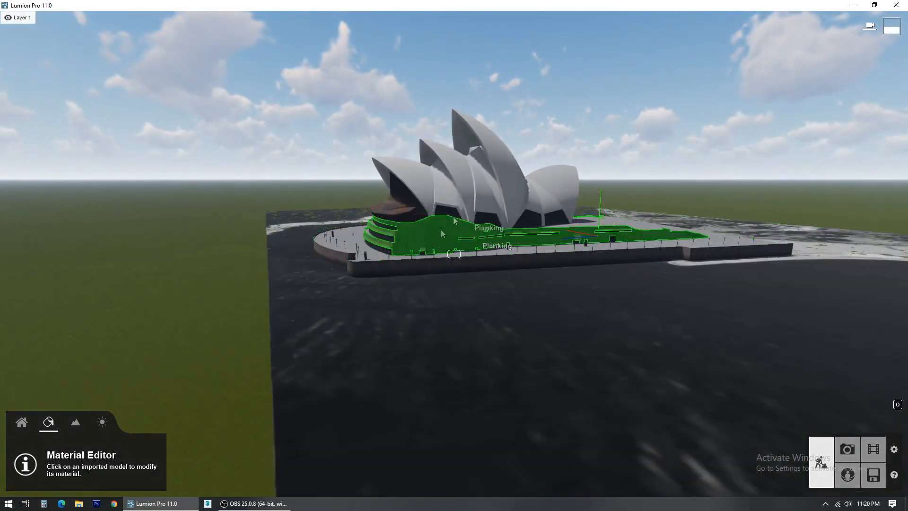
key("w")
key("w")
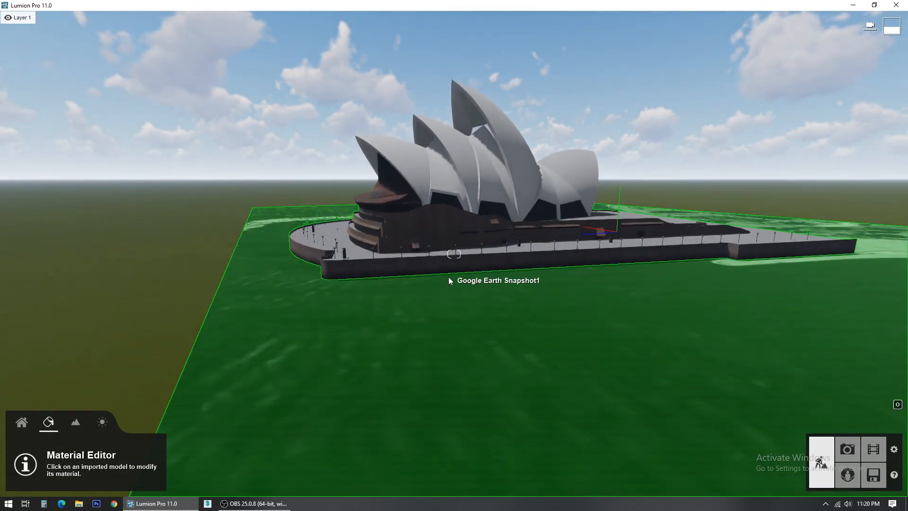
right_click_drag(449, 279, 482, 302)
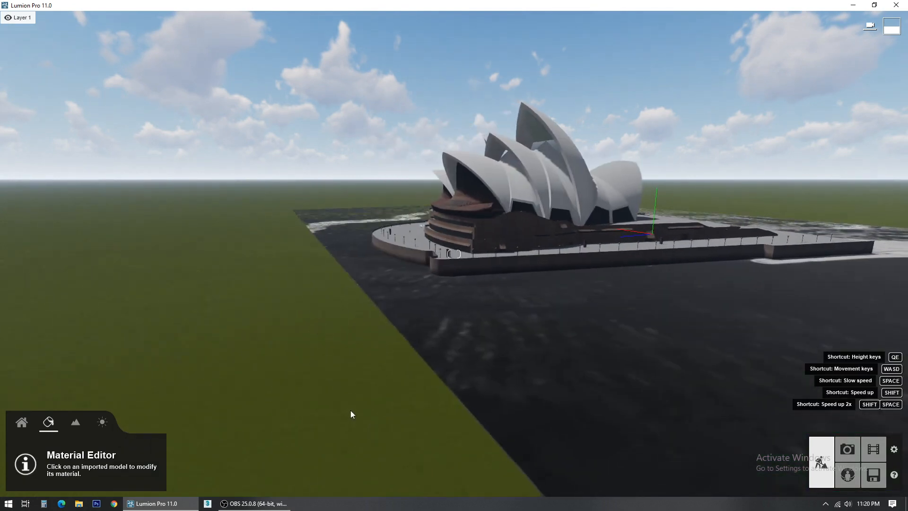
Step: Select the Sydney Opera House model and raise it vertically until its base surface sits clear of the grass
left_click(26, 425)
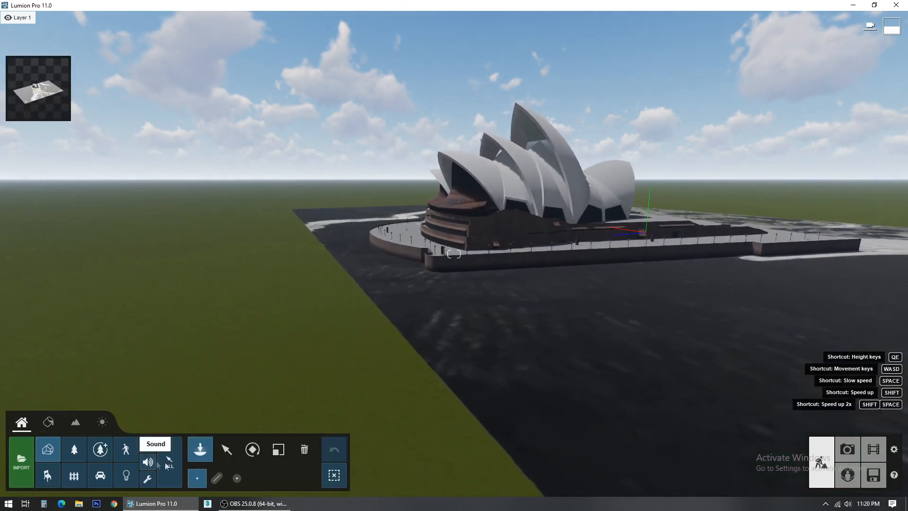
left_click(227, 449)
scroll(403, 448, "down", 10)
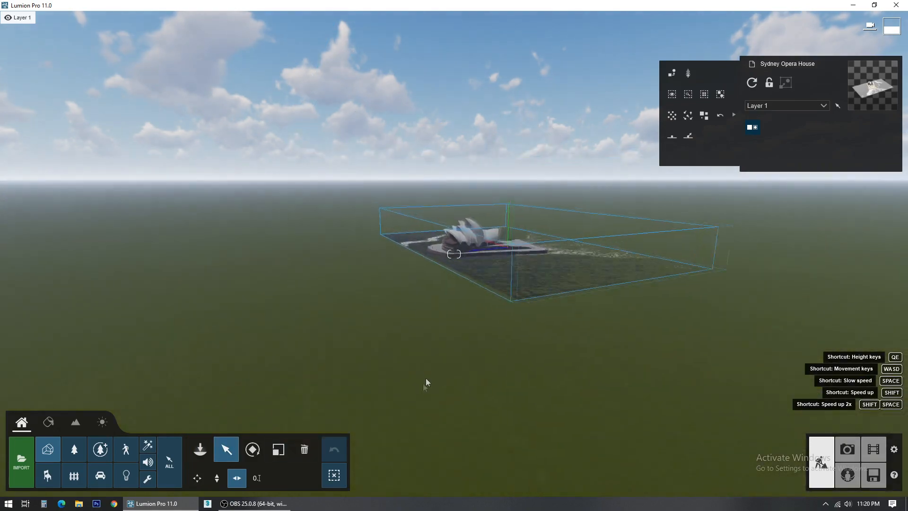
scroll(411, 346, "up", 5)
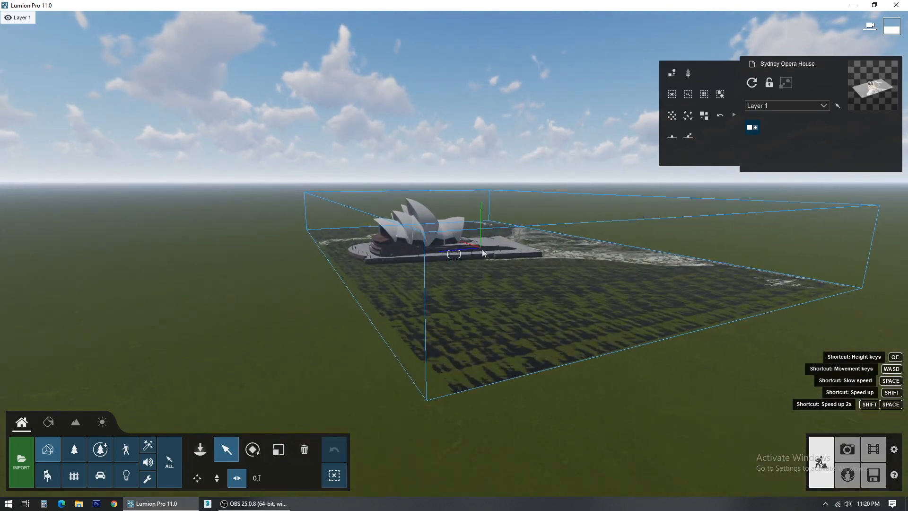
scroll(482, 250, "up", 3)
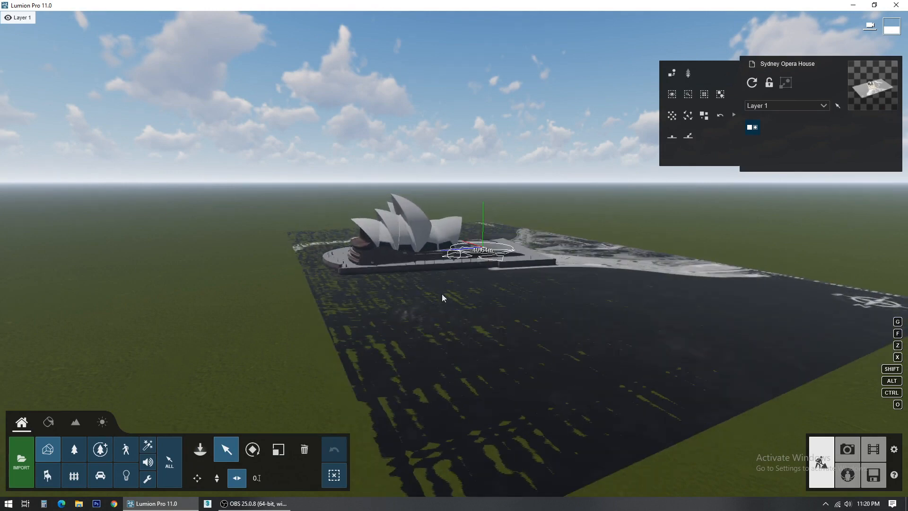
left_click_drag(479, 253, 453, 38)
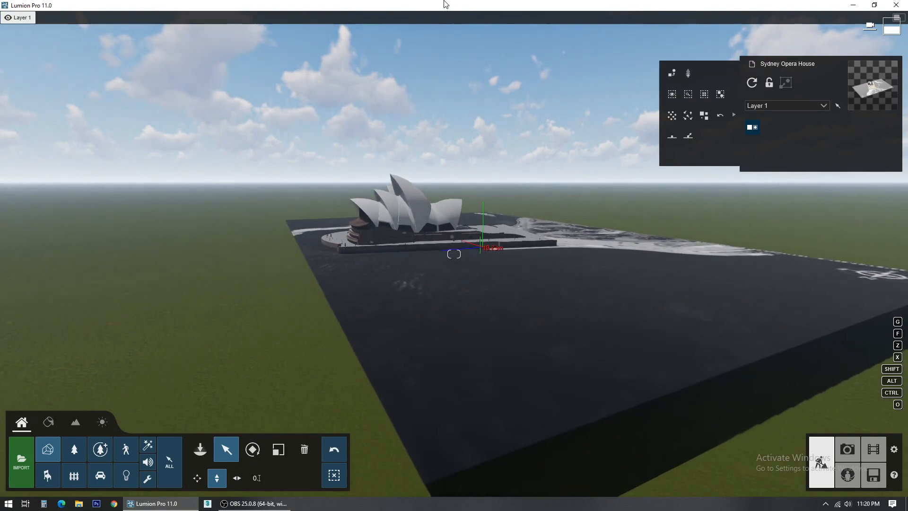
Step: Turn on the ocean in the landscape settings so water surrounds the model
key("e")
right_click_drag(522, 182, 522, 201)
key("q")
left_click(81, 422)
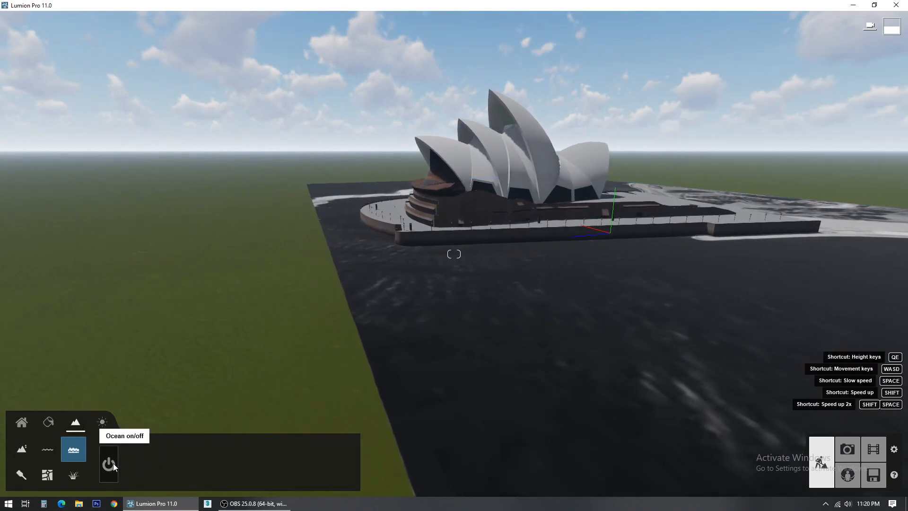
left_click(113, 464)
key("w")
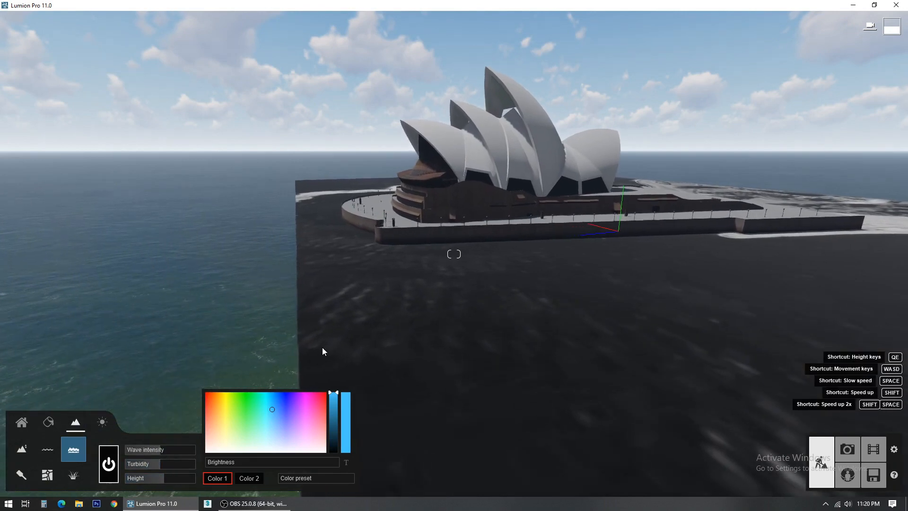
key("w")
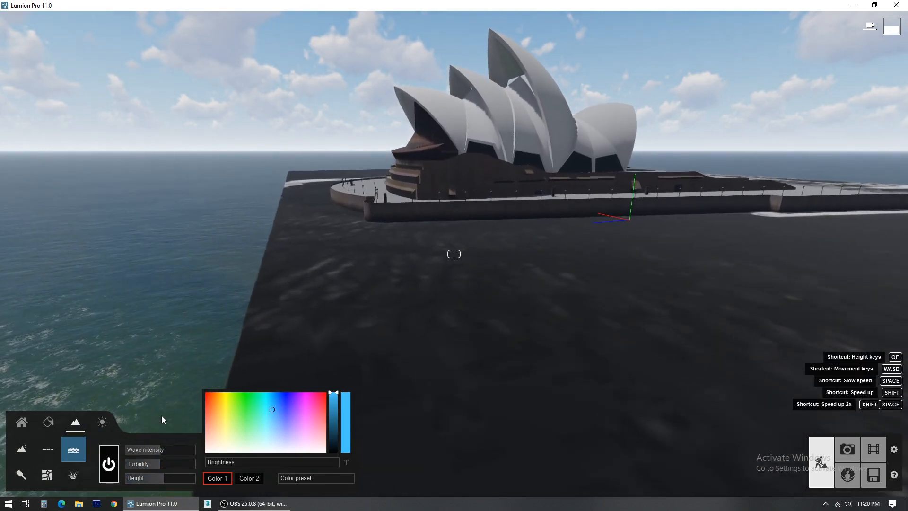
Step: Apply the Blue Ocean water material to the Google Earth Snapshot1 surface around the building
left_click(45, 426)
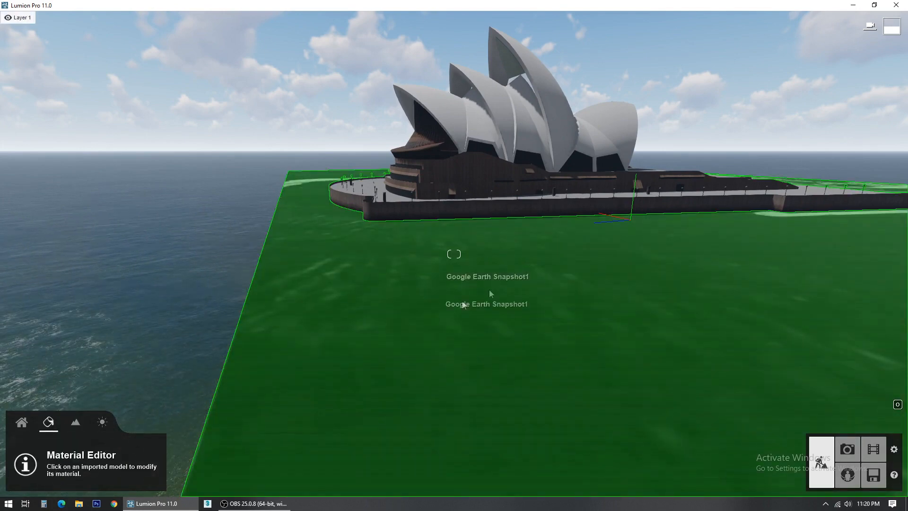
key("w")
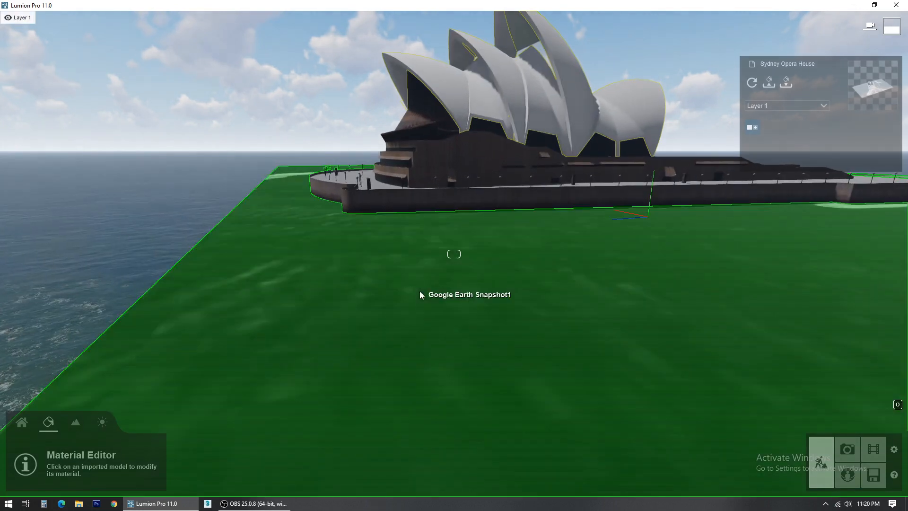
left_click(419, 291)
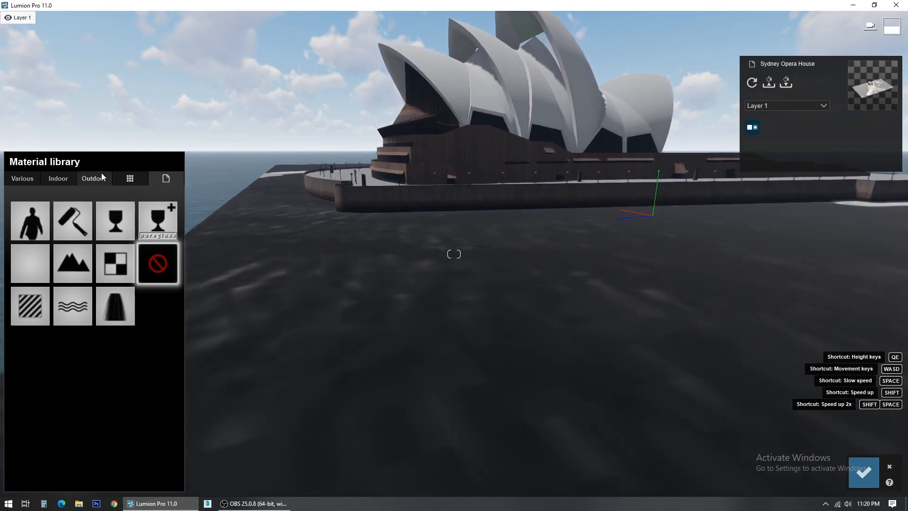
left_click(102, 173)
left_click(63, 182)
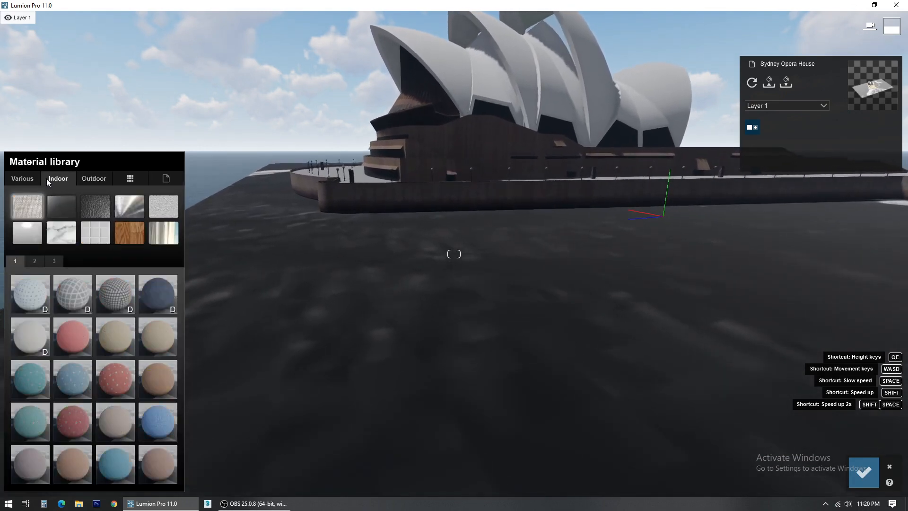
left_click(62, 183)
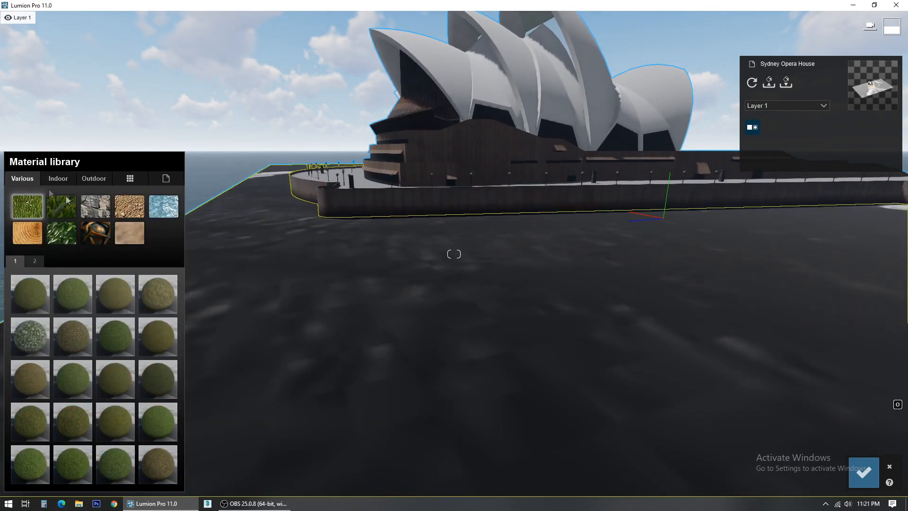
left_click(160, 214)
left_click(156, 296)
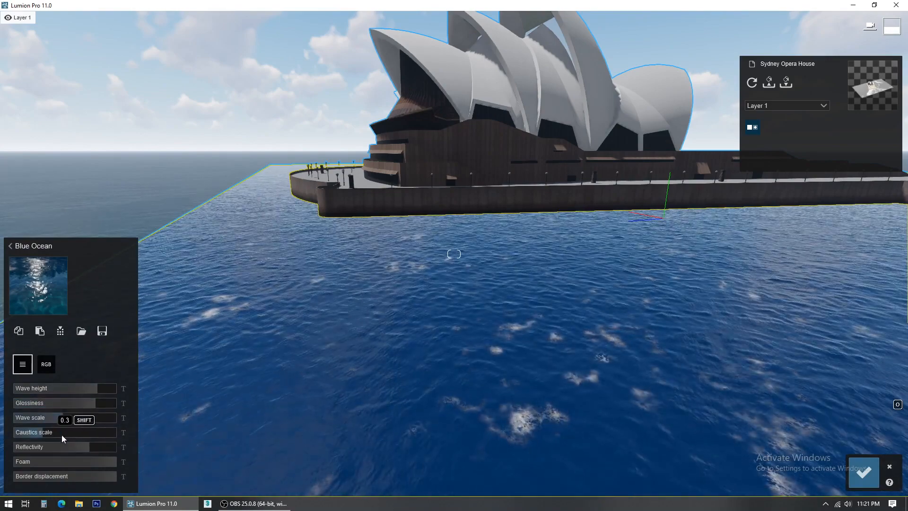
Step: Reduce the foam of the Blue Ocean material to about 0.5 and save the material changes
left_click_drag(105, 462, 64, 463)
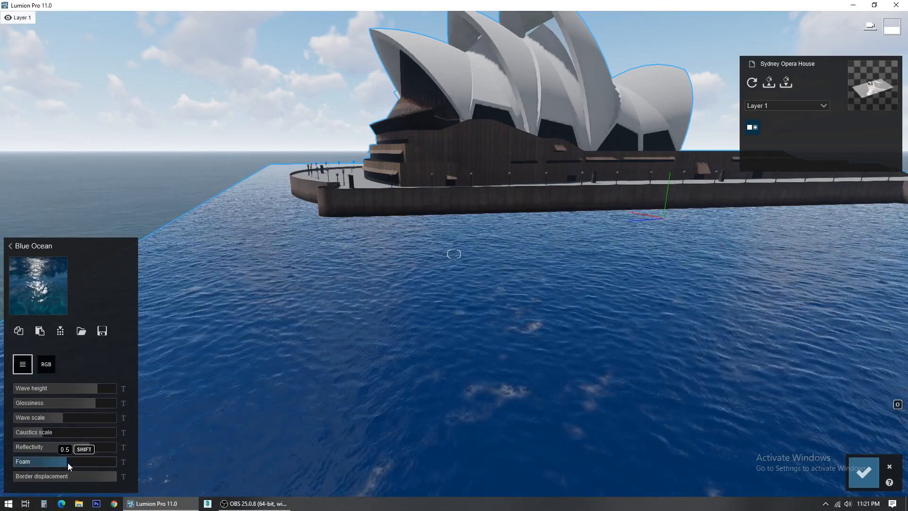
key("w")
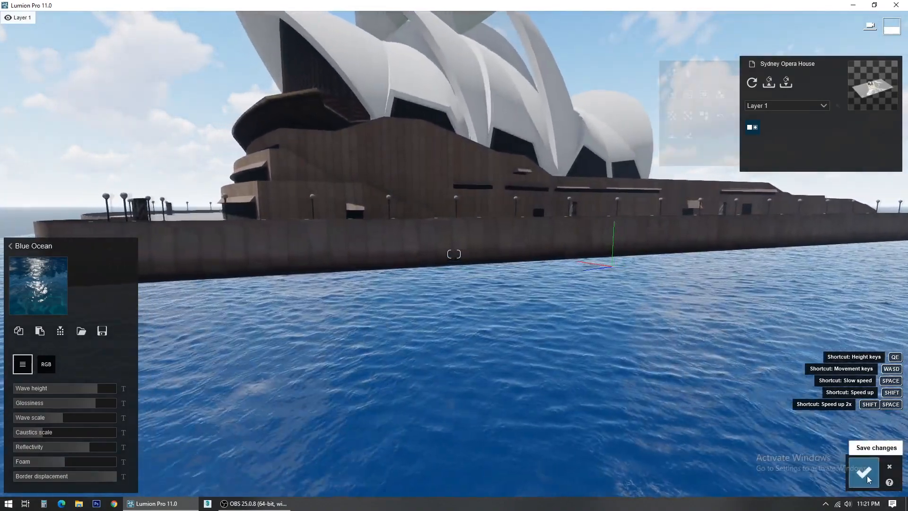
left_click(866, 473)
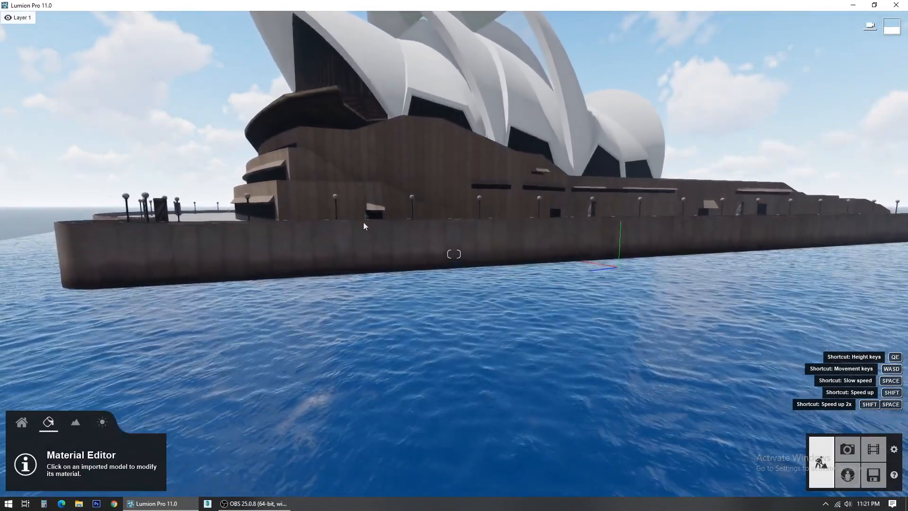
key("w")
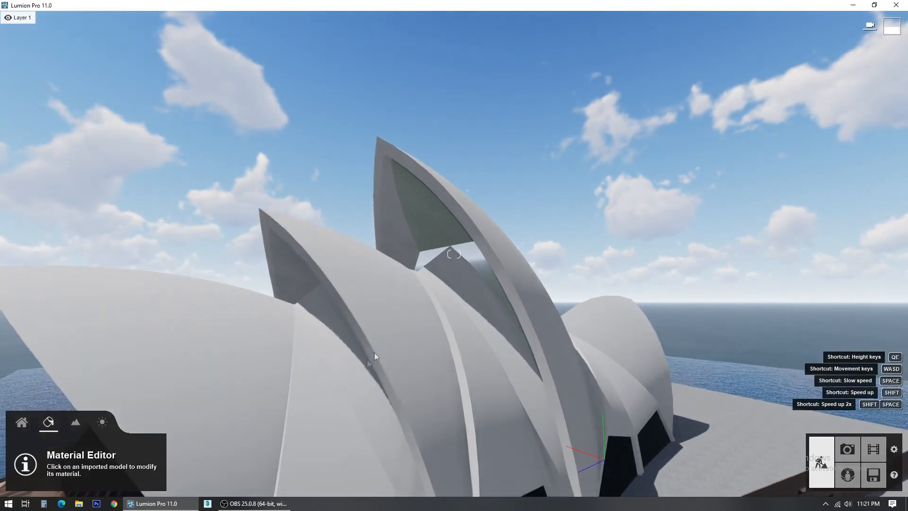
left_click(374, 331)
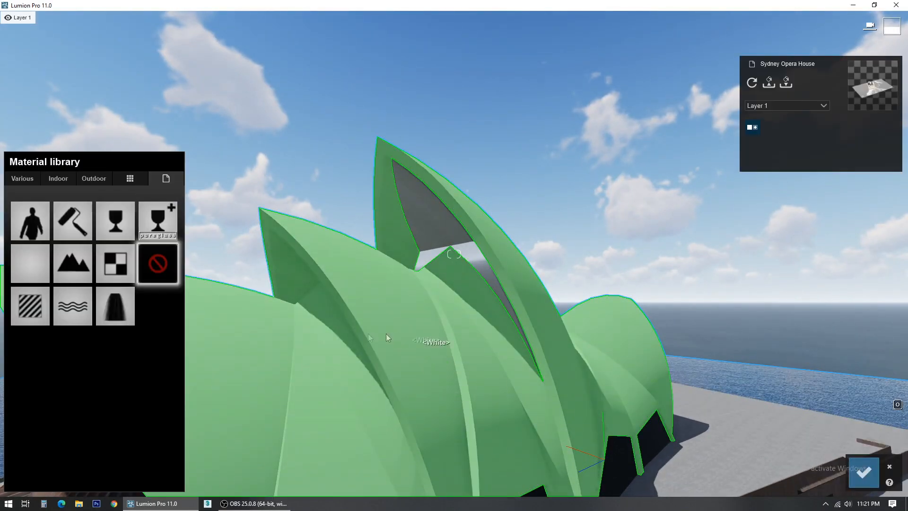
left_click(95, 179)
left_click(164, 206)
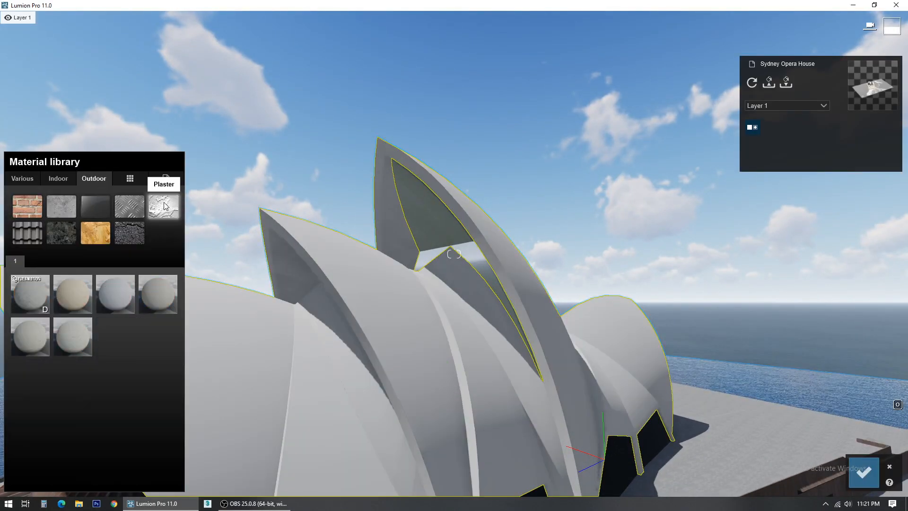
key("q")
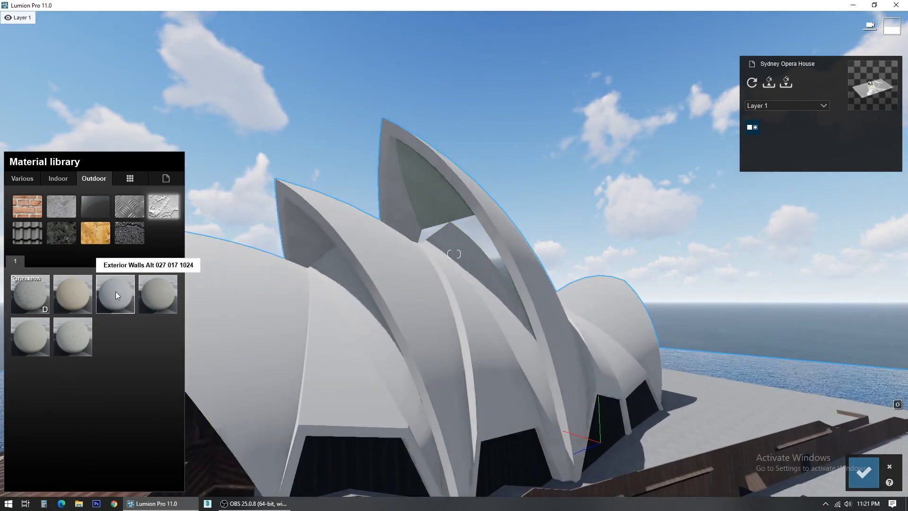
left_click(115, 294)
Step: Set the roof shell material's colorization to full white, reduce its map scale to about 0.02 and leave material editing
left_click_drag(67, 314, 121, 315)
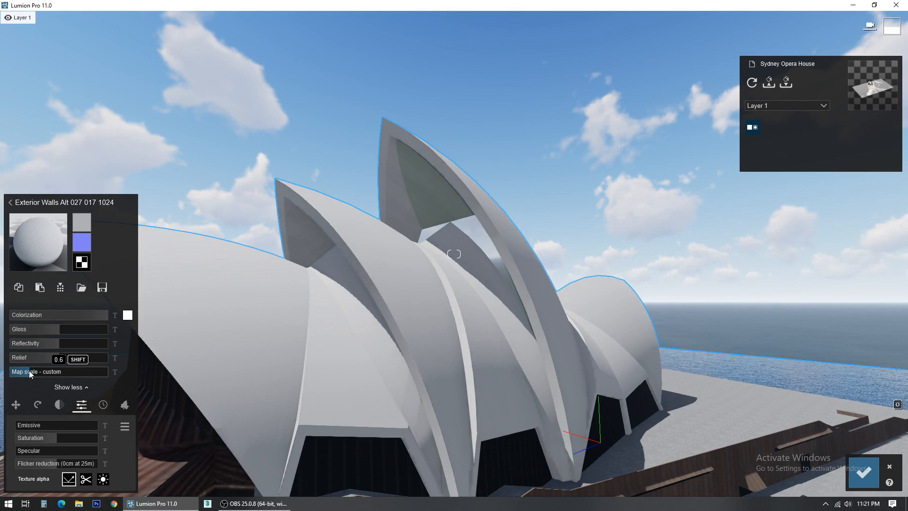
left_click_drag(24, 370, 19, 371)
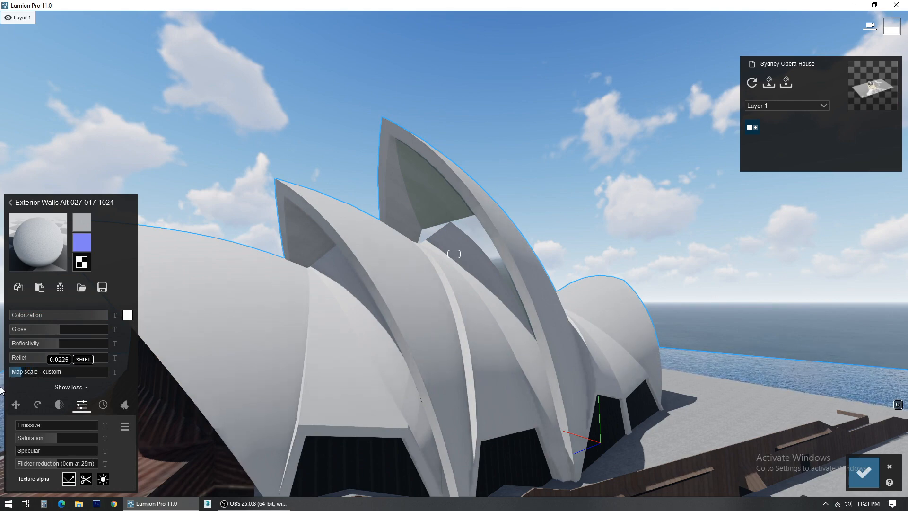
left_click_drag(1, 394, 1, 377)
left_click(890, 467)
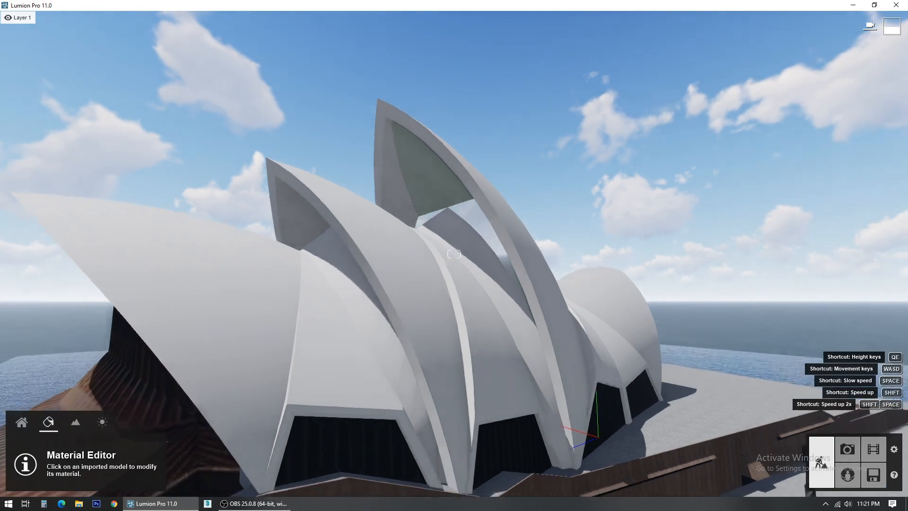
Step: Apply a bluish pureglass material from the outdoor glass category to the dark window panels beneath the shells and save the changes
left_click(361, 419)
scroll(257, 320, "up", 3)
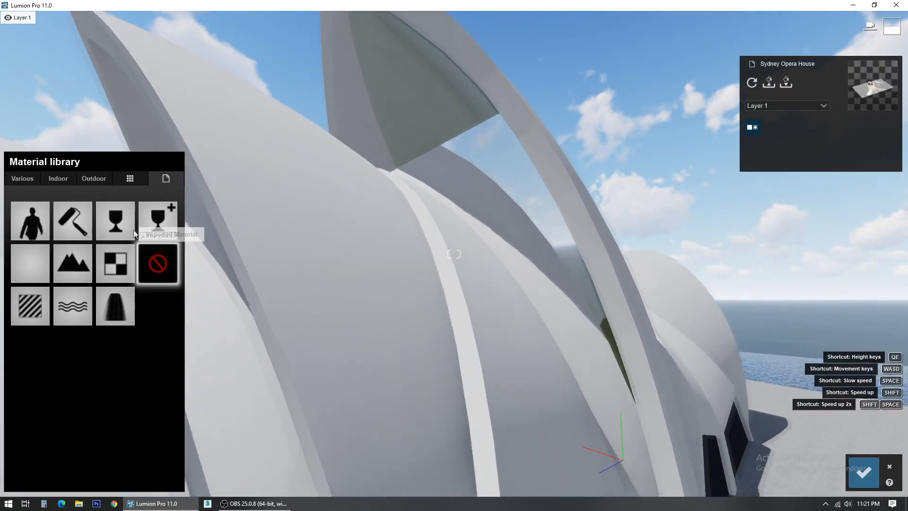
left_click(94, 178)
left_click(96, 207)
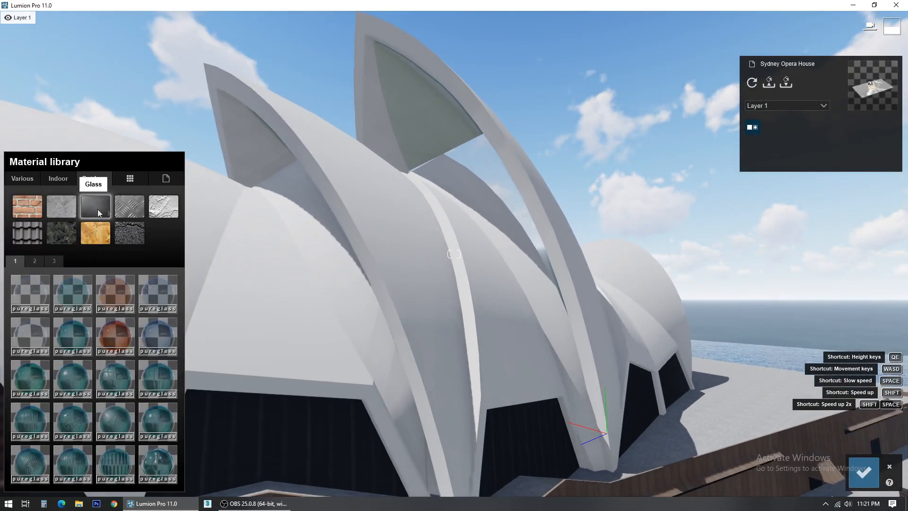
left_click(164, 336)
left_click(863, 473)
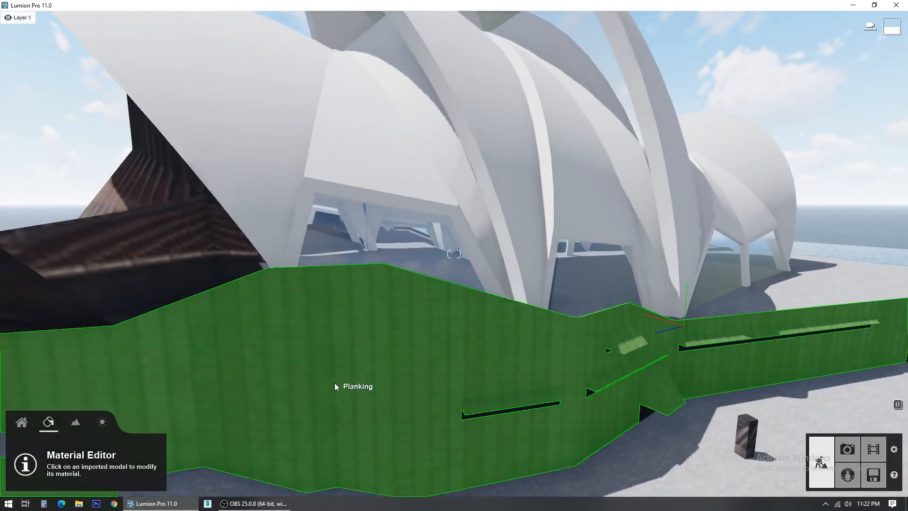
Step: Apply the outdoor material Concrete 004 1024 to the planked base walls beneath the shells
left_click(335, 386)
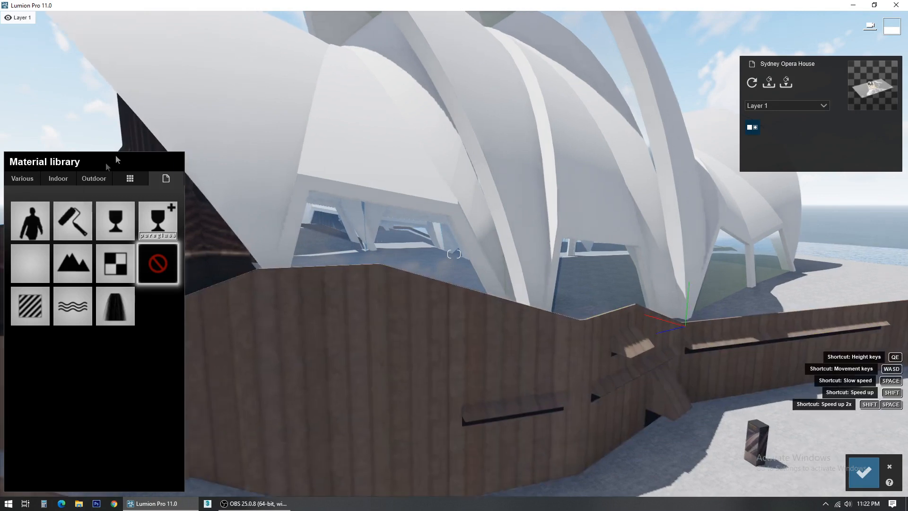
left_click(94, 178)
left_click(73, 213)
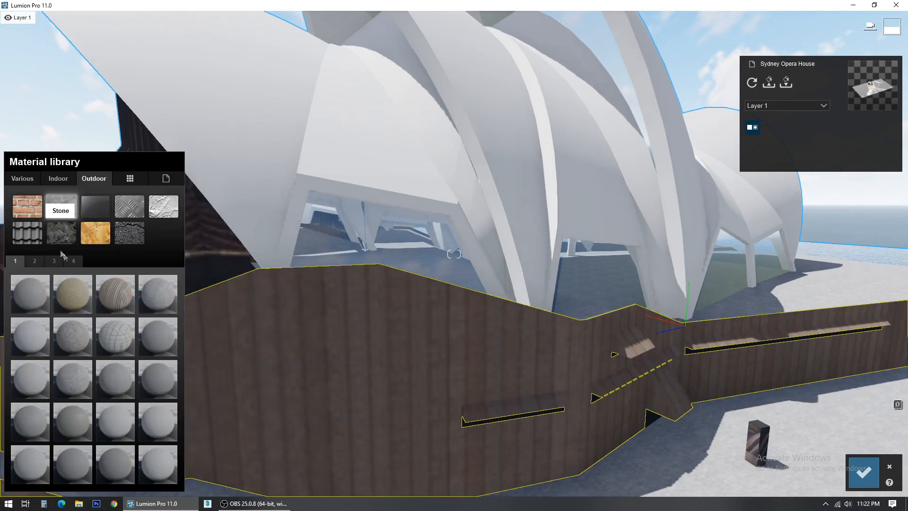
left_click(158, 305)
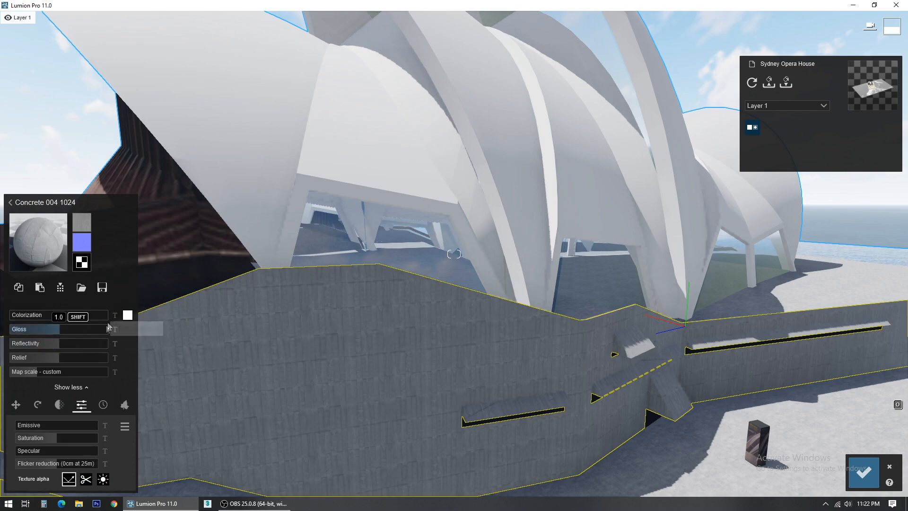
Step: Tint the base wall concrete with RGB 166, 124, 98 at partial colorization and set its map scale to about 10.4
left_click(127, 315)
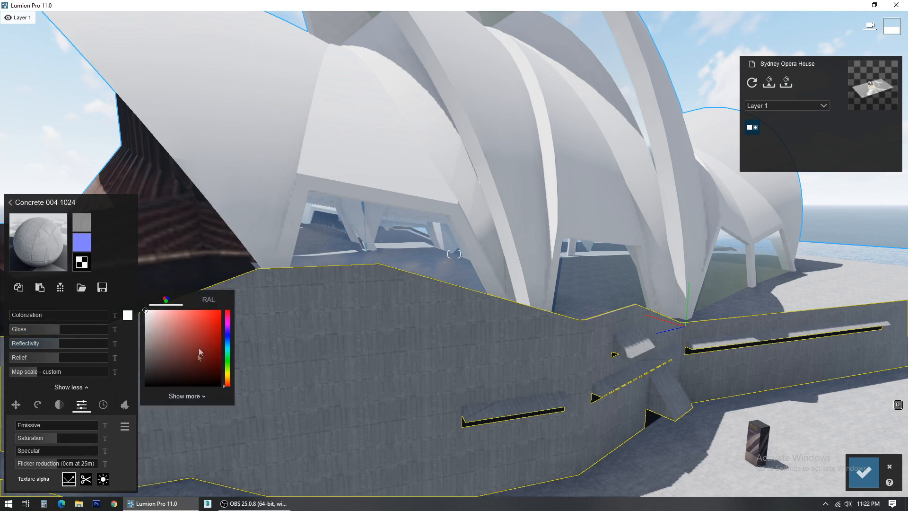
left_click(207, 299)
left_click(166, 300)
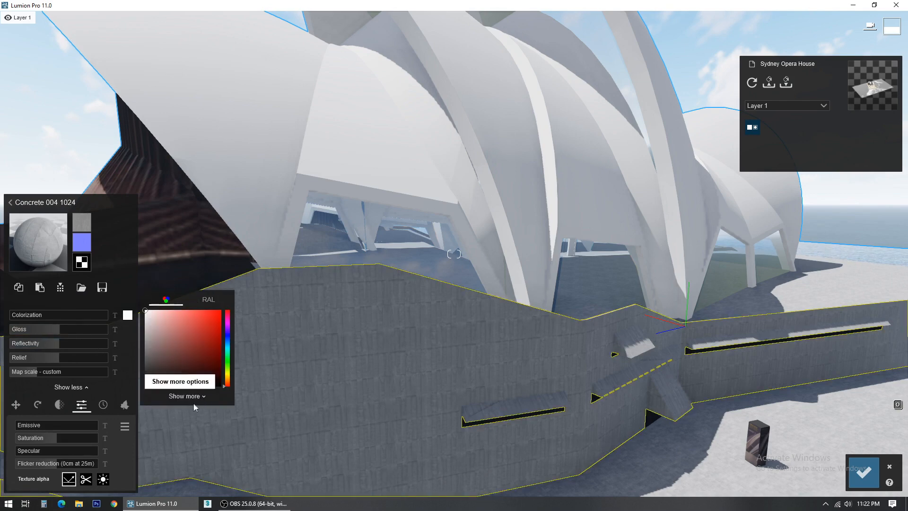
left_click(185, 396)
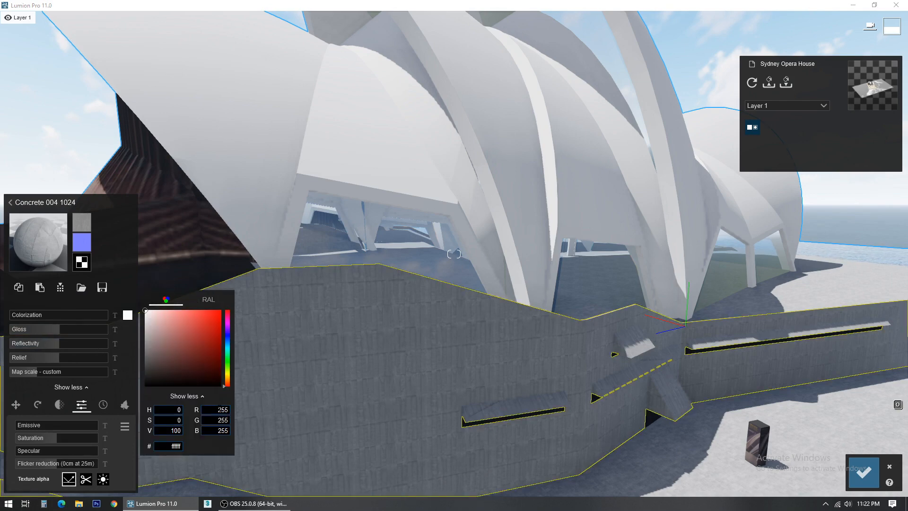
left_click(220, 410)
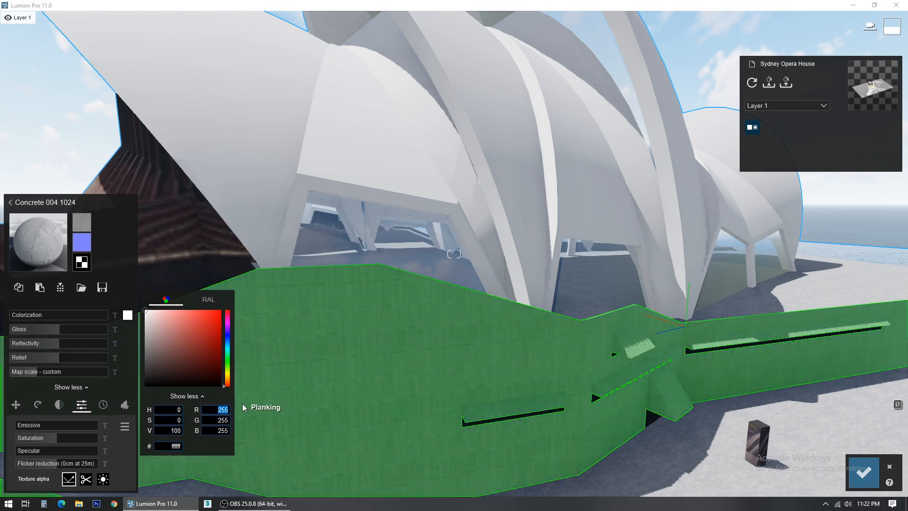
type("166")
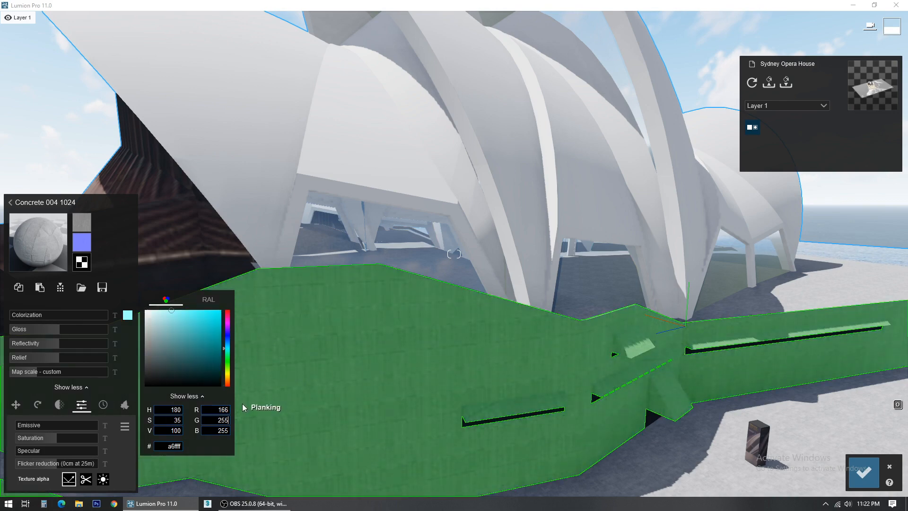
key("ctrl+a")
type("127")
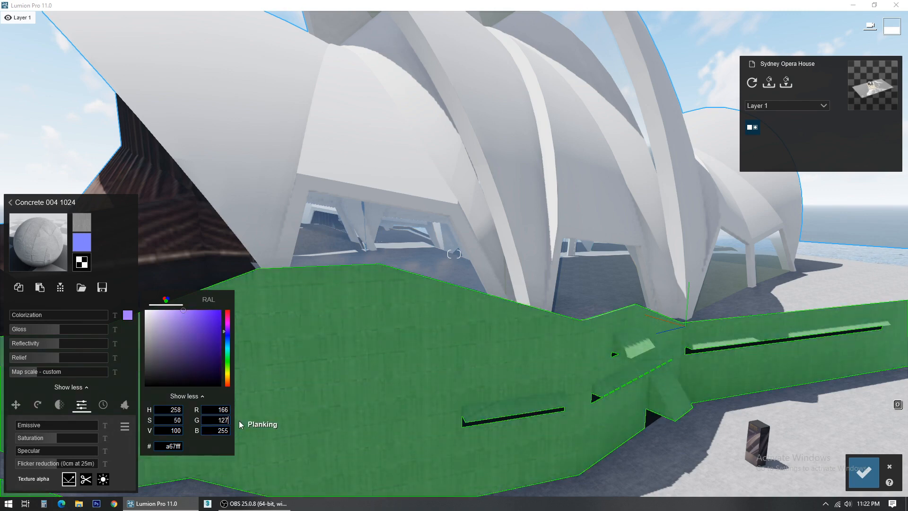
key("BackSpace")
type("4")
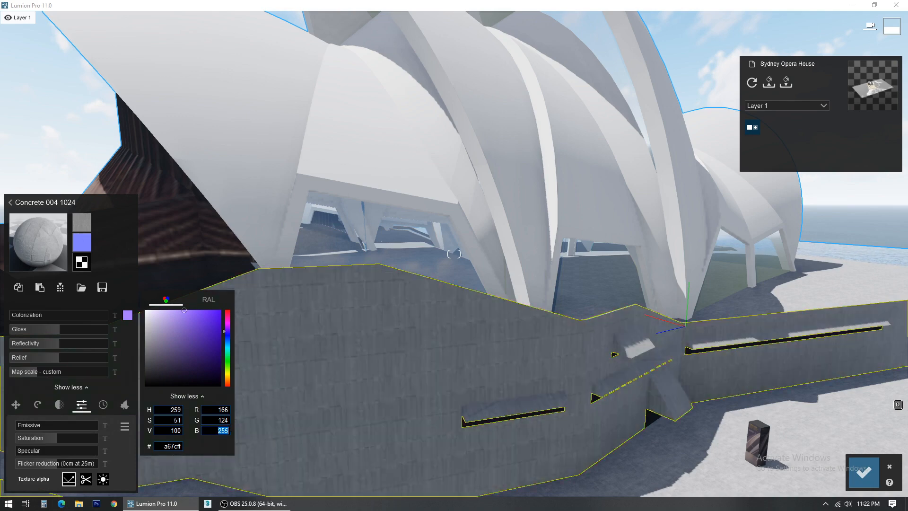
type("98")
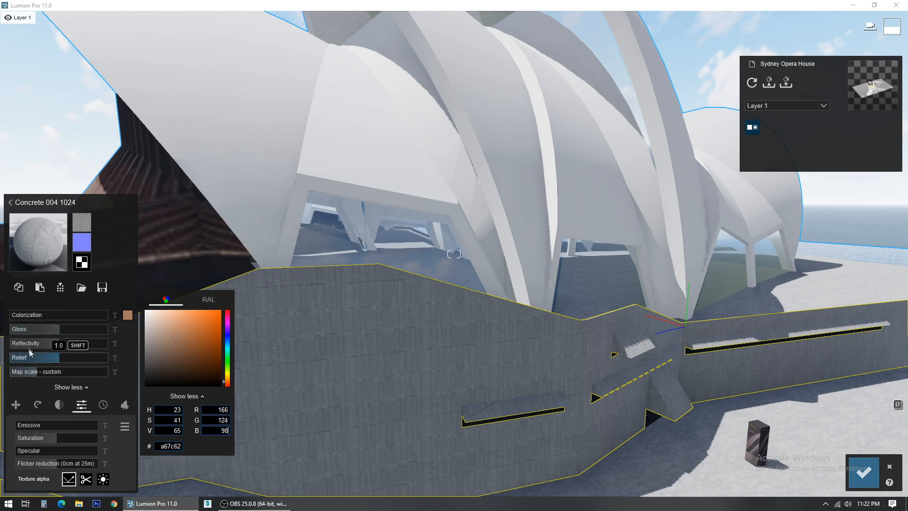
left_click(27, 318)
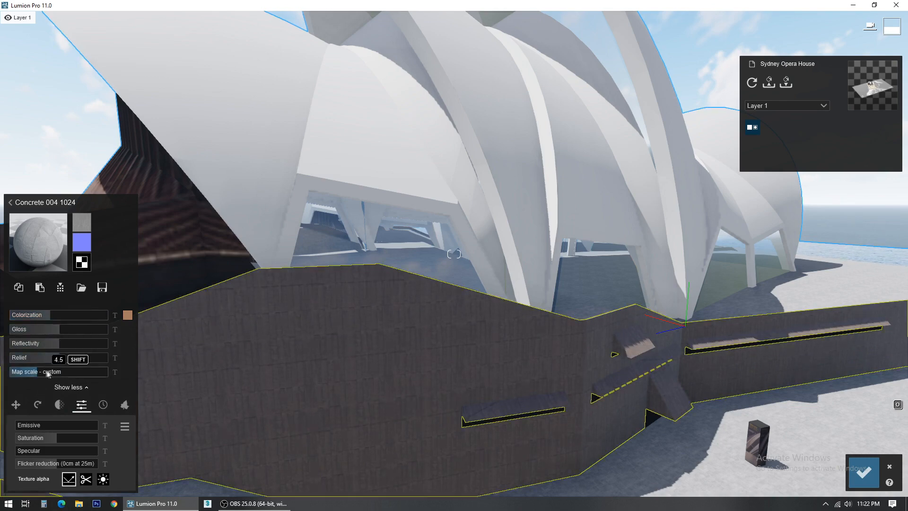
left_click_drag(37, 372, 43, 374)
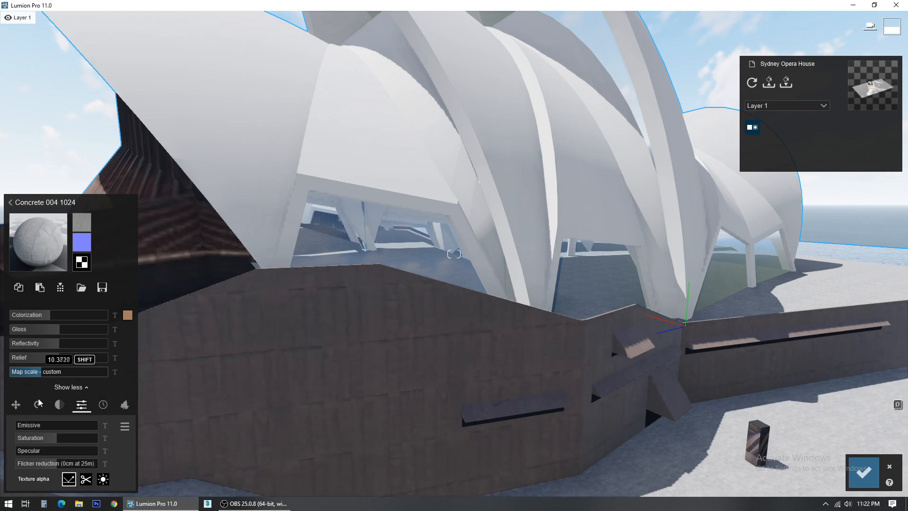
Step: Apply the outdoor material Concrete 012 1024 to the paved promenade around the building
right_click_drag(262, 379, 403, 356)
left_click(409, 345)
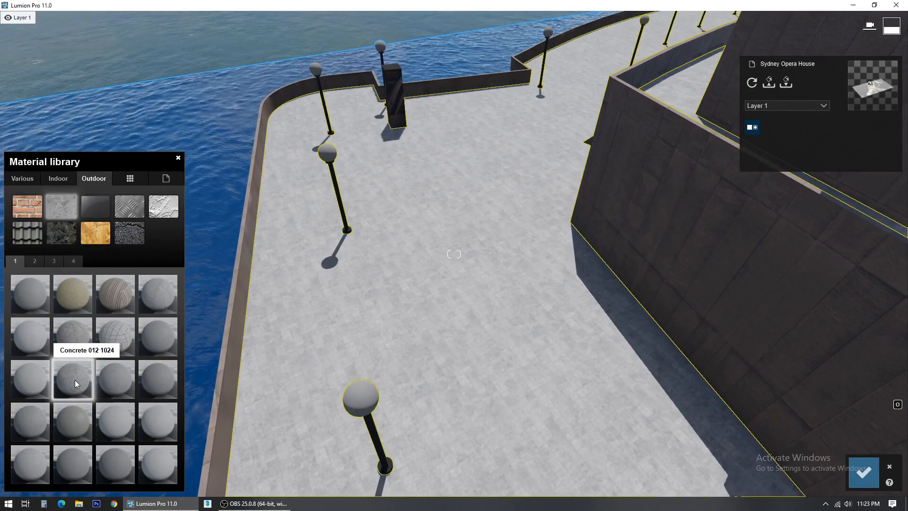
right_click_drag(251, 346, 152, 409)
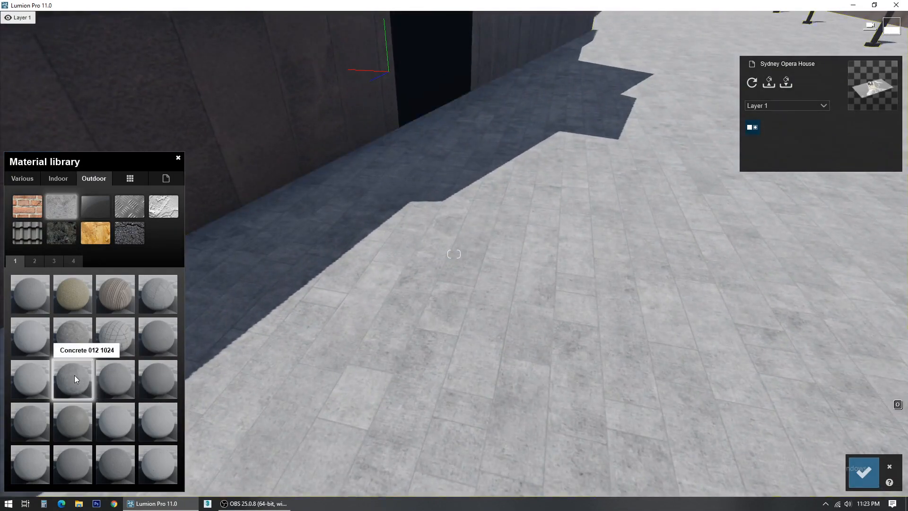
left_click(75, 376)
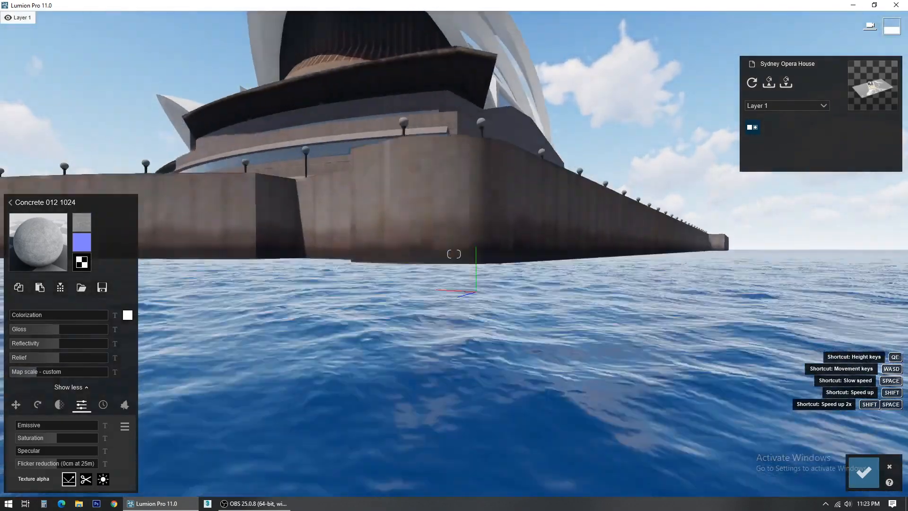
Step: Apply the outdoor wood material Polii Wood Fine 022 3k to the round globes of the promenade lamp posts
key("q")
right_click_drag(333, 320, 332, 321)
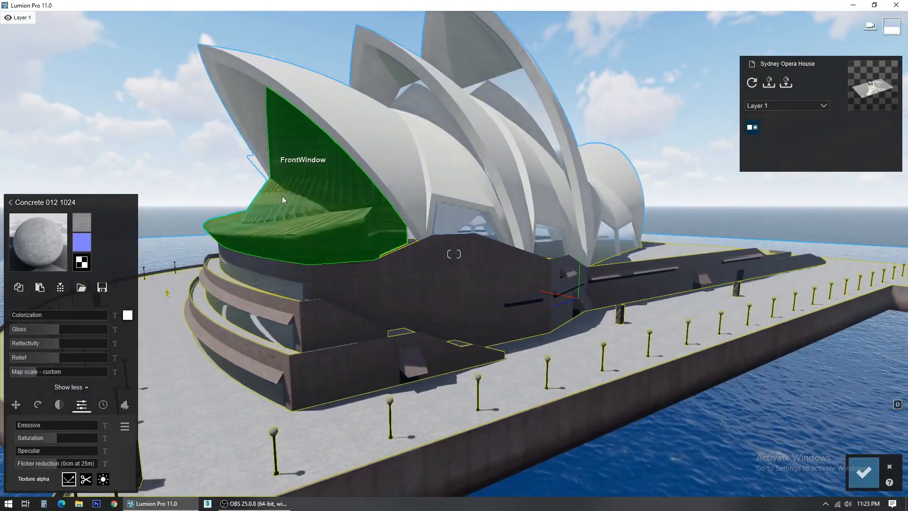
right_click_drag(327, 179, 326, 179)
right_click_drag(557, 400, 557, 400)
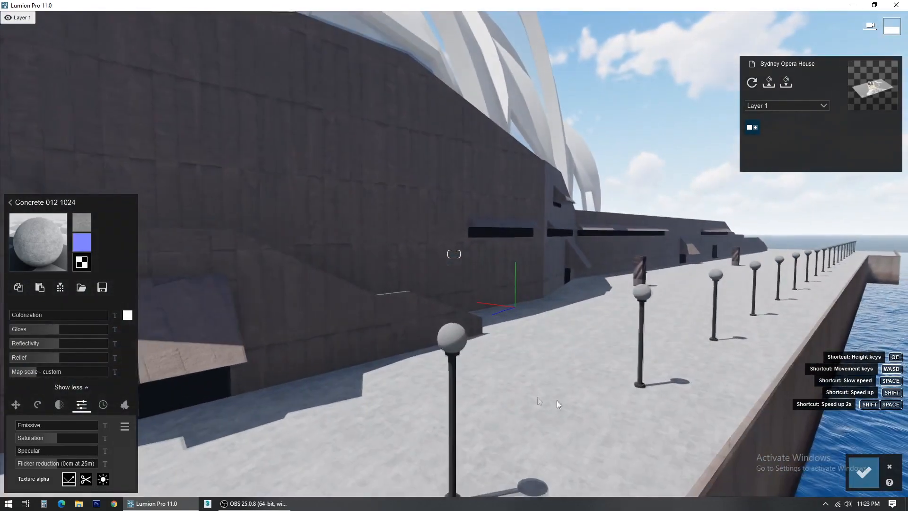
left_click(442, 345)
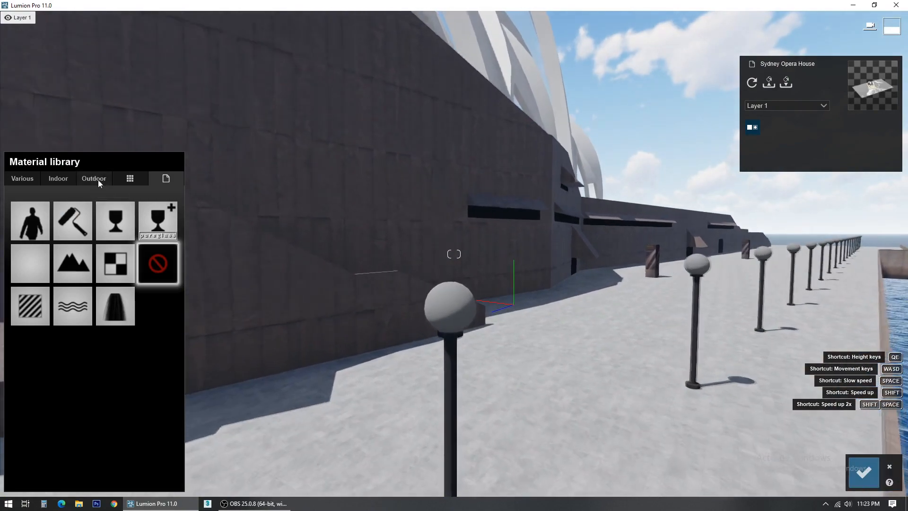
left_click(92, 178)
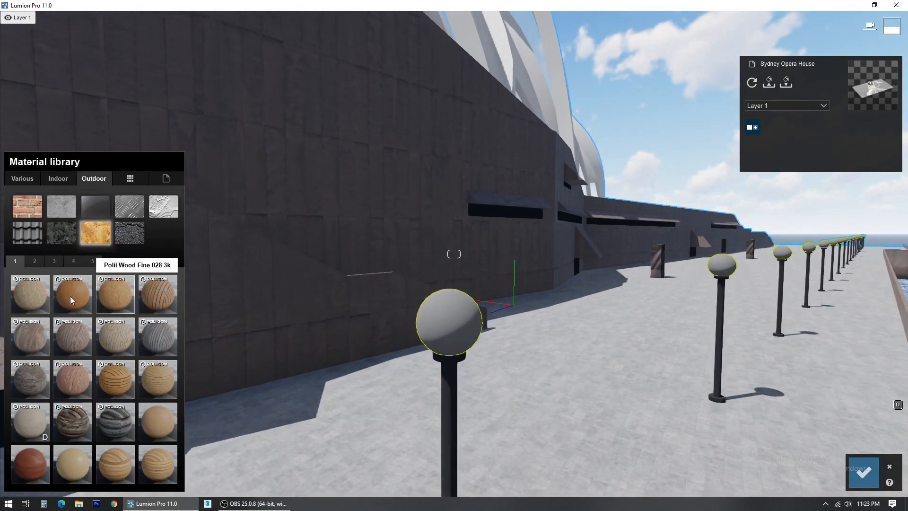
key("w")
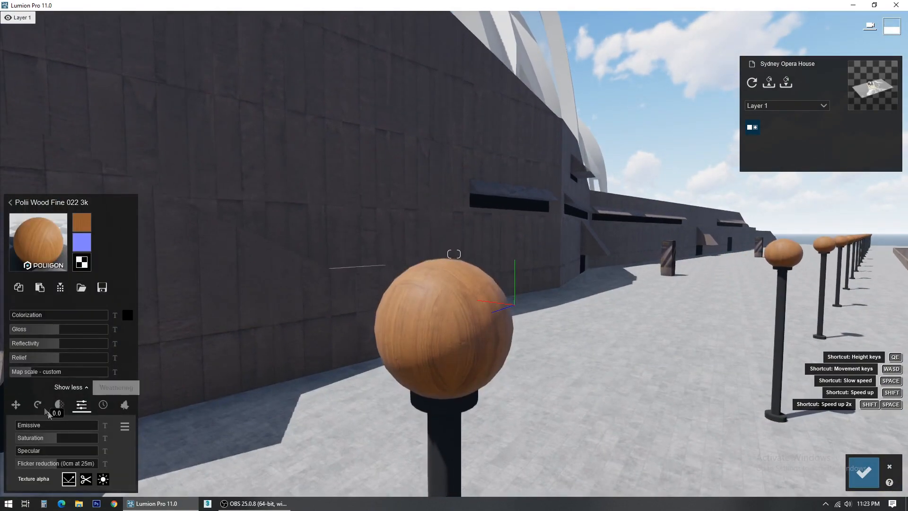
Step: Raise the lamp globe material's emissive value to nearly full so the globes glow, and save the material changes
left_click_drag(25, 428, 91, 446)
key("s")
key("s")
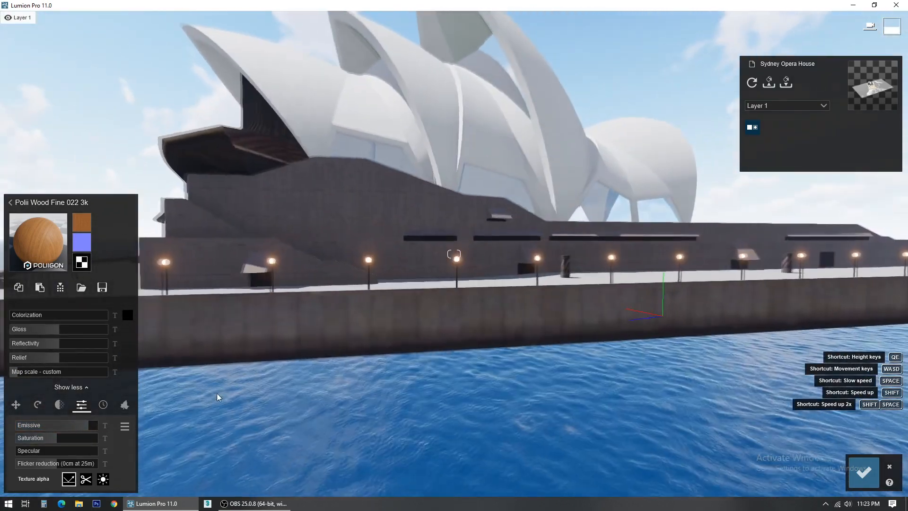
key("s")
left_click(863, 472)
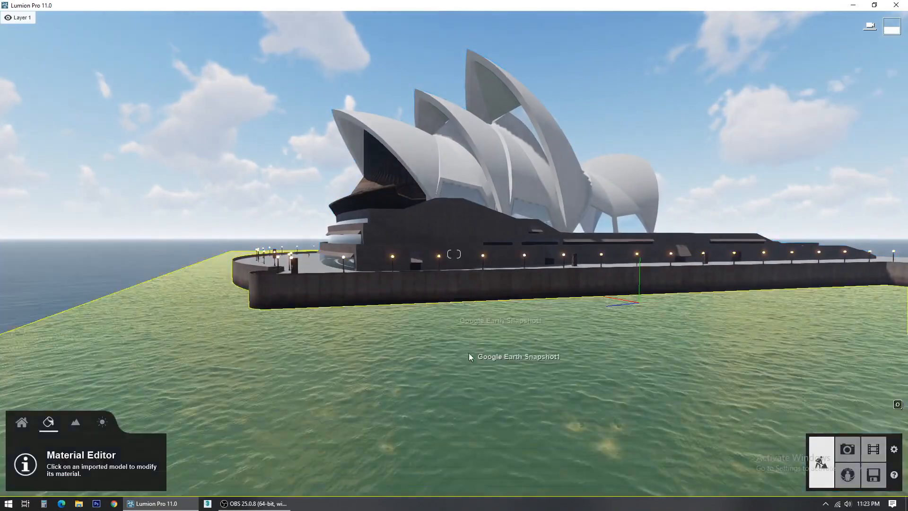
Step: Switch to Photo mode and frame the whole opera house low over the water from a distance
key("s")
left_click(848, 449)
key("s")
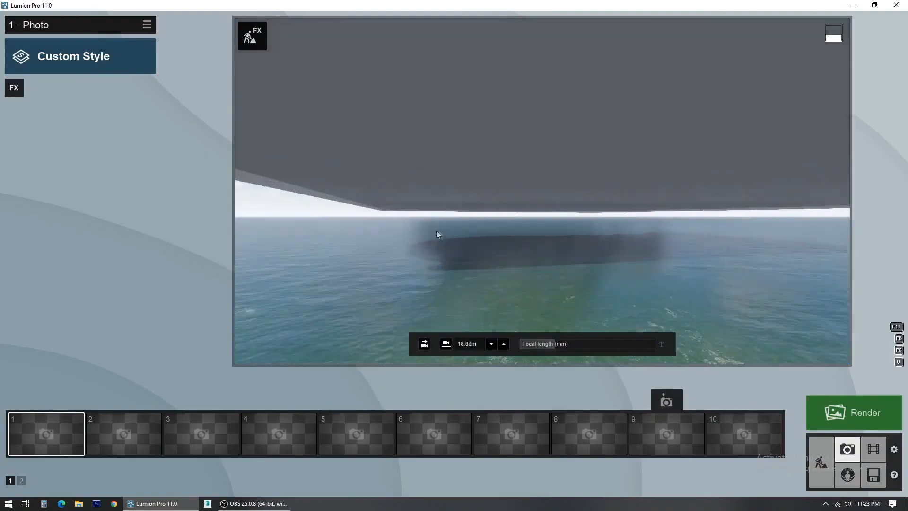
key("s")
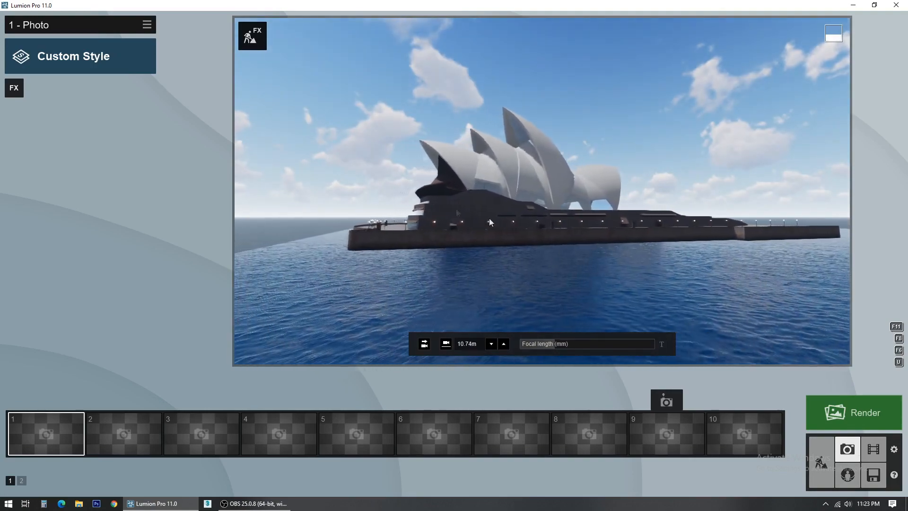
key("s")
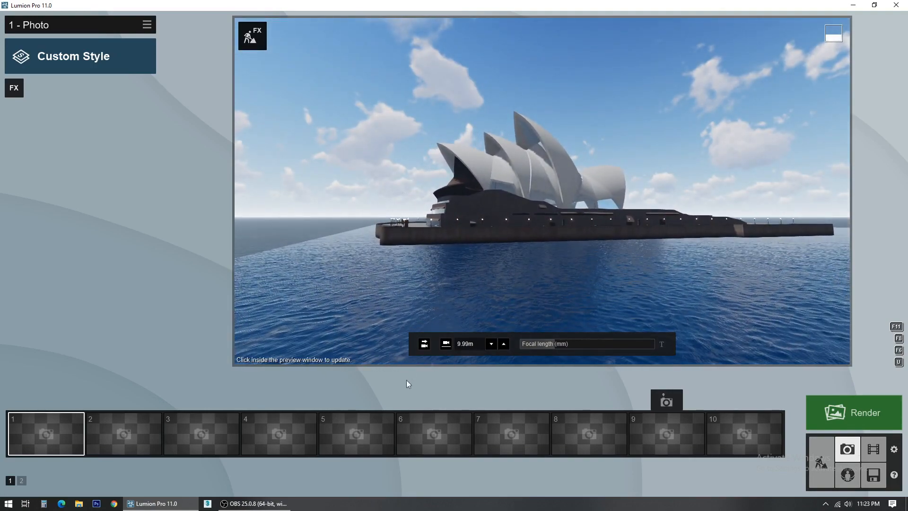
Step: Add the Reflection effect to the photo and place a reflection plane on the ocean surface
left_click(14, 89)
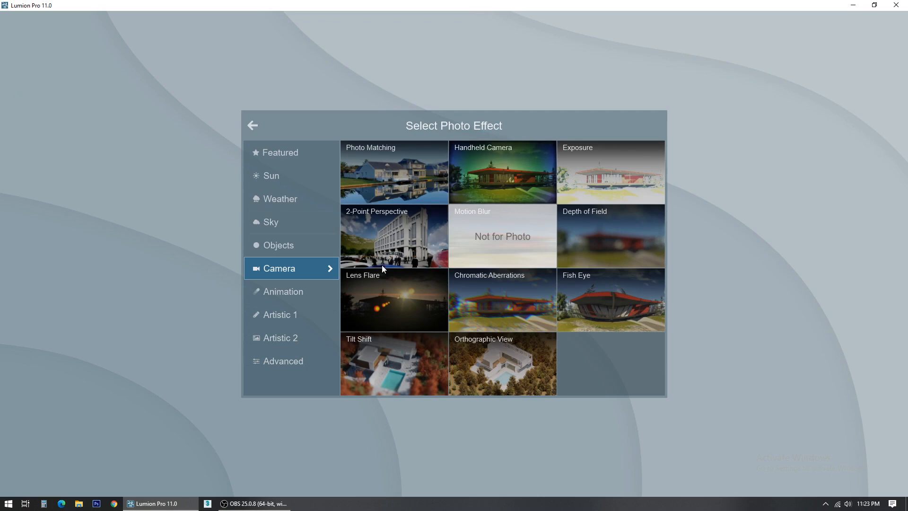
left_click(287, 363)
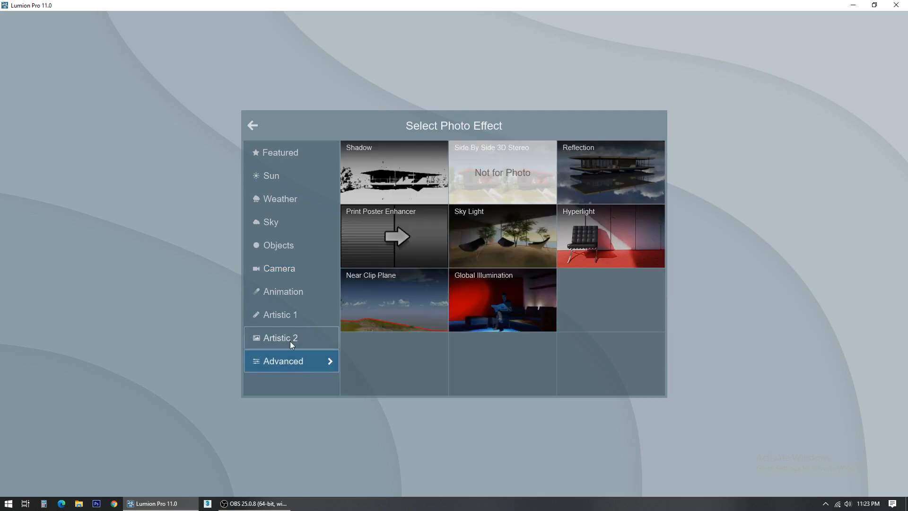
left_click(585, 199)
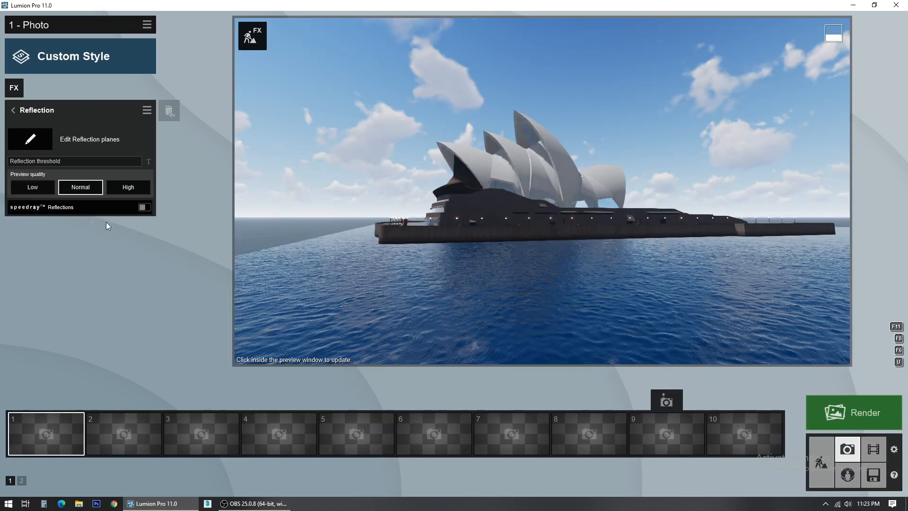
left_click(37, 137)
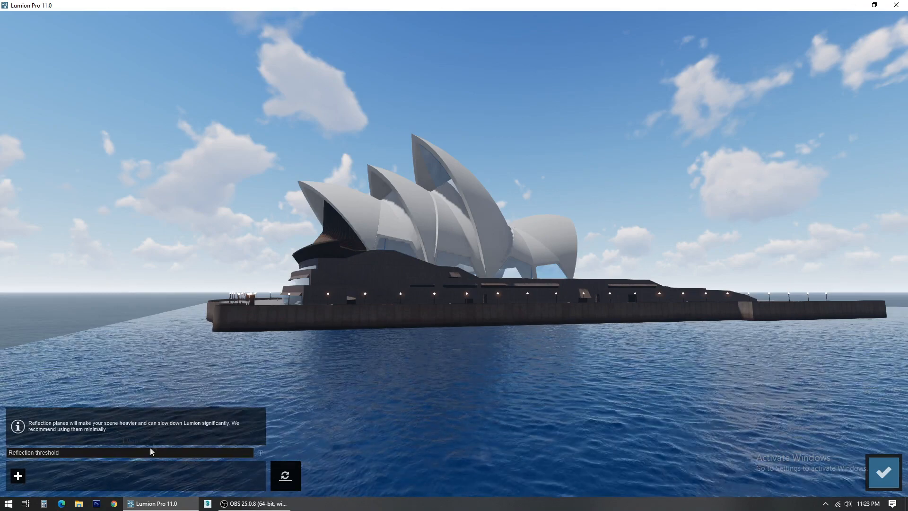
left_click(19, 475)
left_click(669, 420)
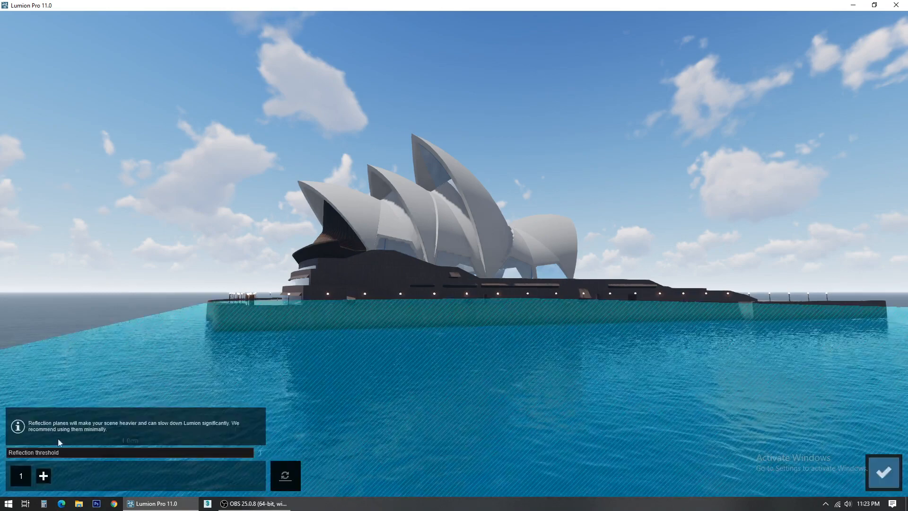
Step: Add three more reflection planes on the building's surfaces around the base of the shells
left_click(42, 476)
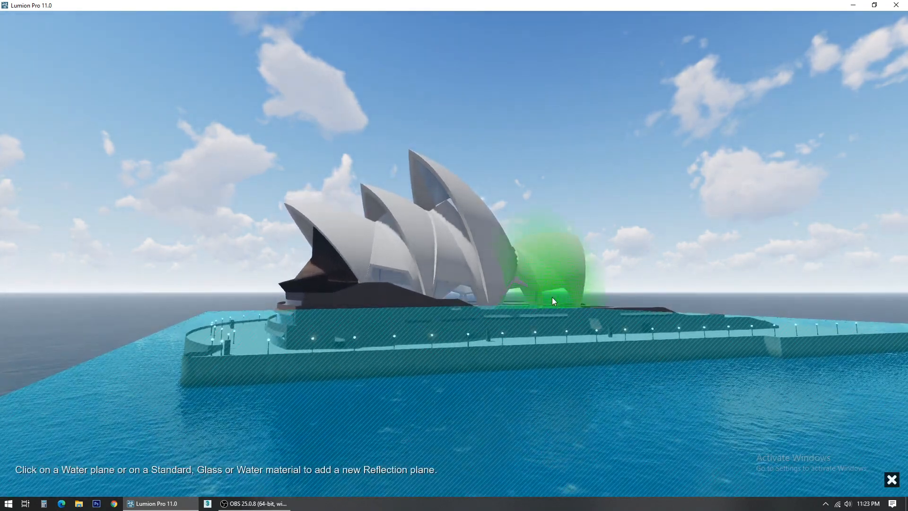
left_click(554, 297)
left_click(69, 476)
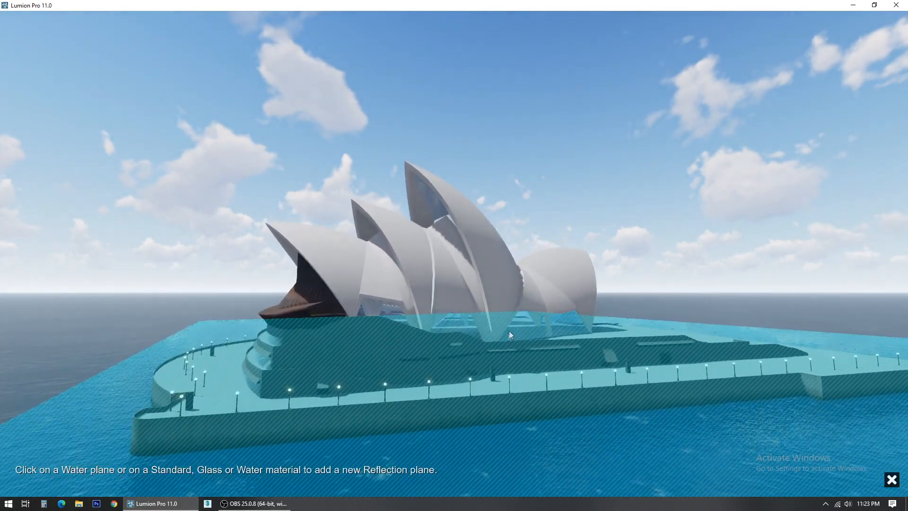
left_click(522, 328)
scroll(488, 345, "up", 3)
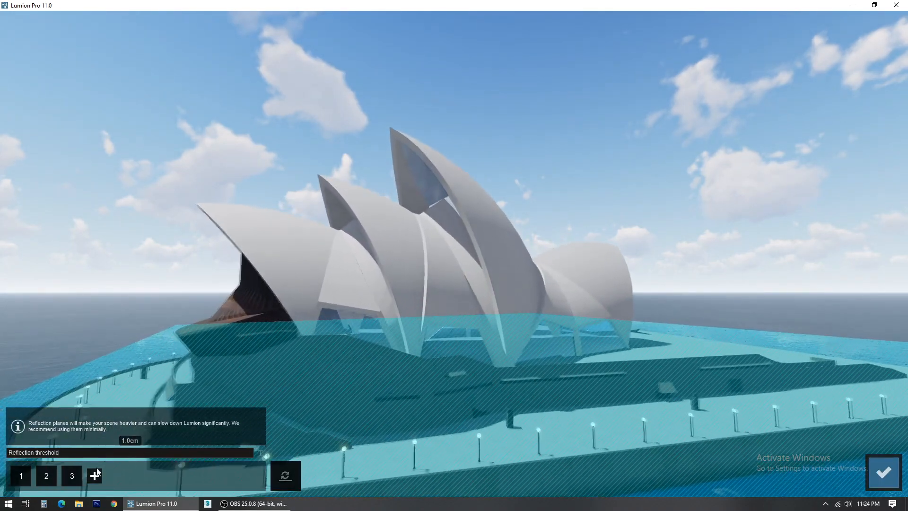
left_click(459, 348)
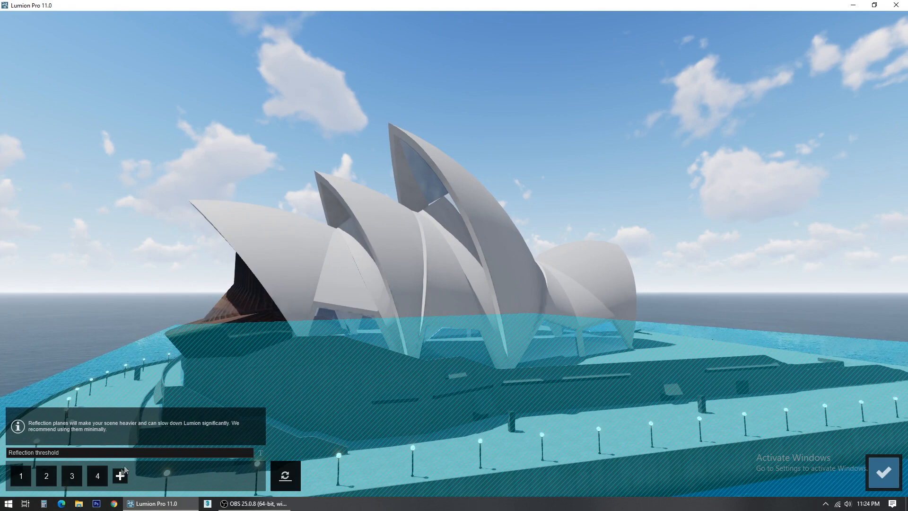
Step: Add reflection planes on the glass beneath the front shell and in the openings of the tallest shell and the middle shell
left_click(342, 316)
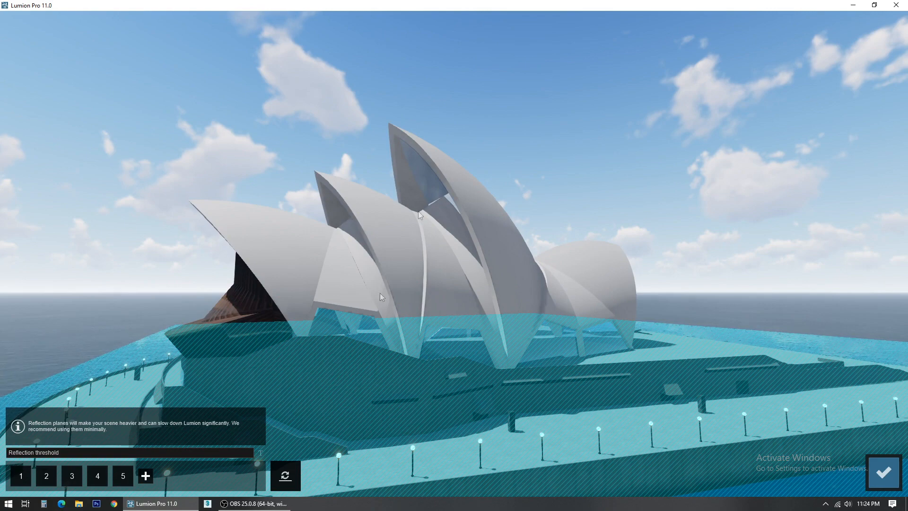
left_click(151, 479)
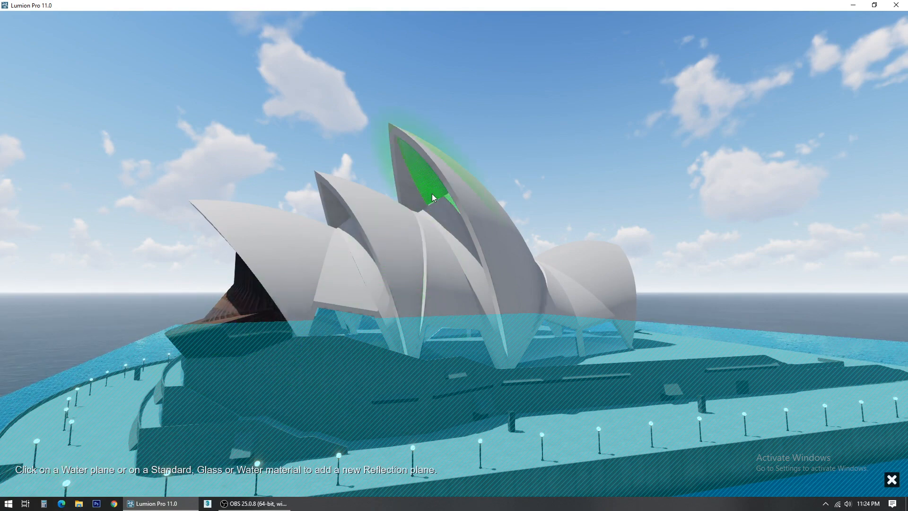
left_click(432, 194)
scroll(263, 413, "down", 5)
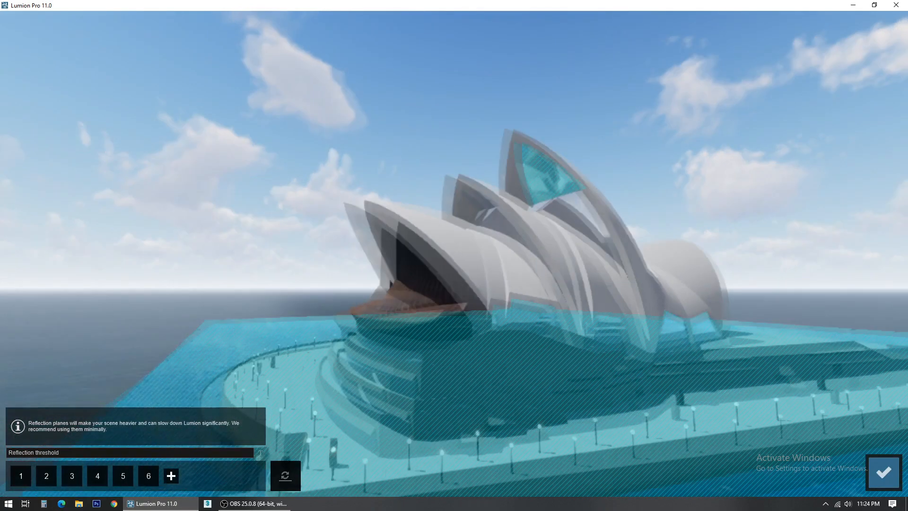
left_click(171, 476)
left_click(498, 203)
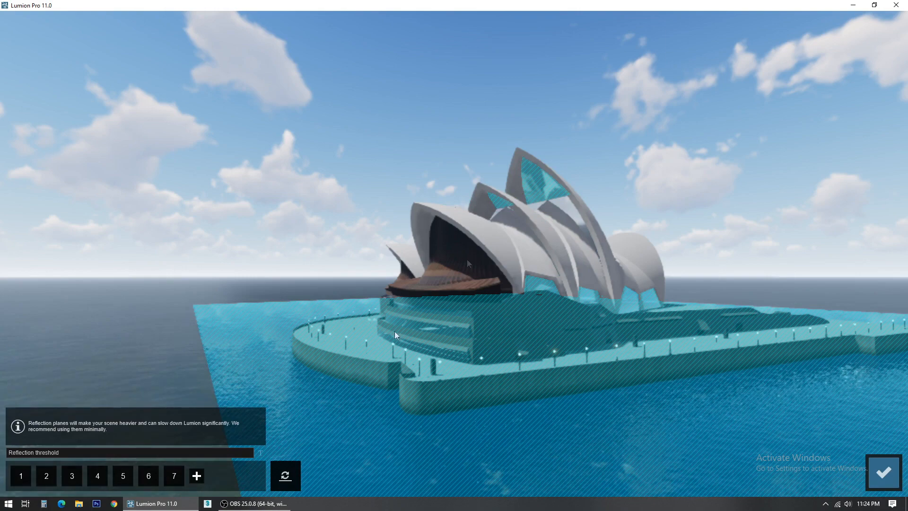
left_click(196, 477)
right_click_drag(634, 272, 288, 410)
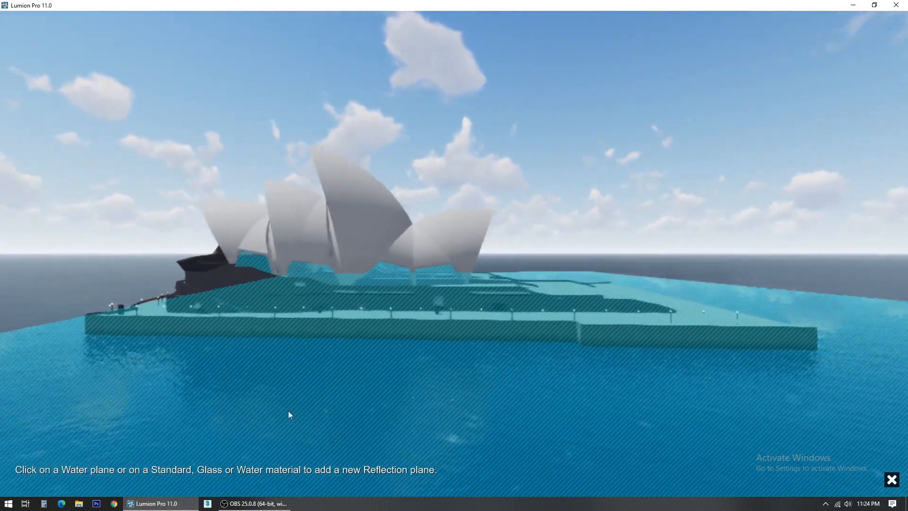
left_click(891, 479)
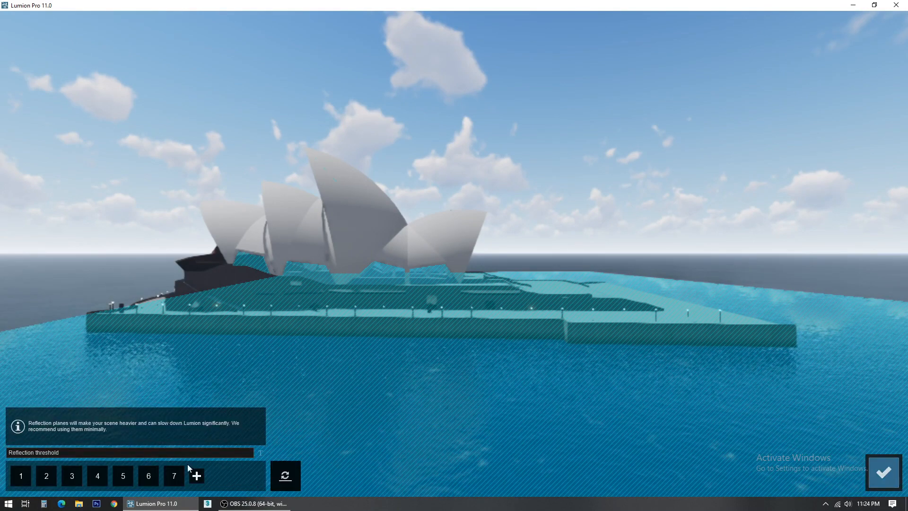
Step: Set the reflection threshold to about 10.2 cm and accept the reflection planes
mouse_move(57, 451)
left_mouse_down()
mouse_move(68, 452)
mouse_move(52, 456)
left_mouse_up()
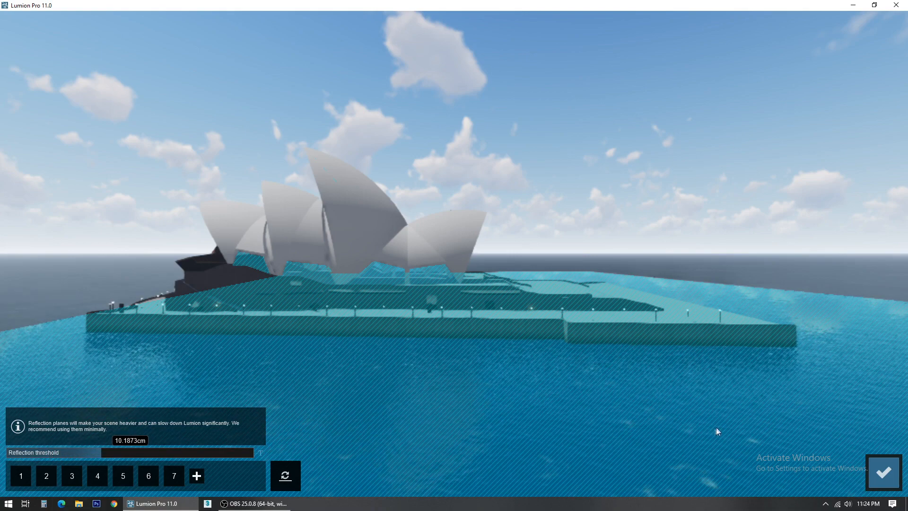
left_click(884, 472)
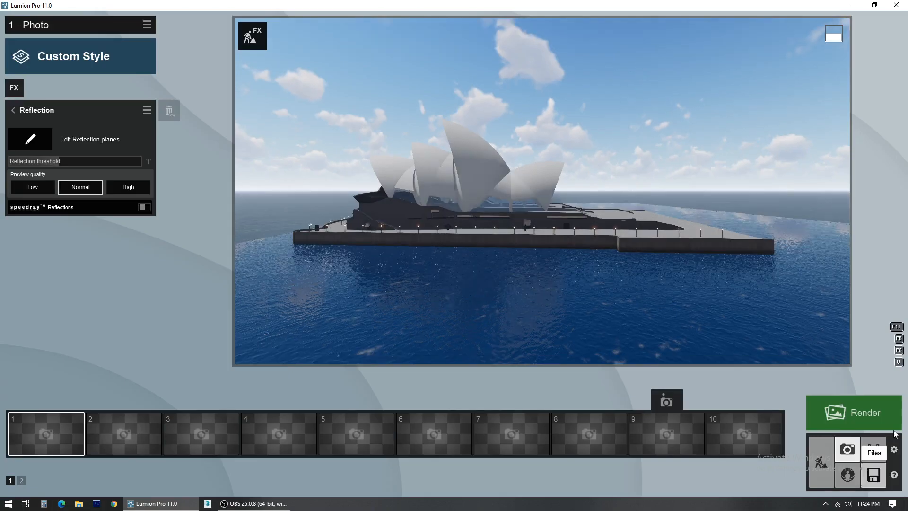
Step: Lower the photo camera close to the water and frame the opera house and its long quay from the side
mouse_move(658, 330)
right_mouse_down()
mouse_move(656, 307)
mouse_move(656, 326)
right_mouse_up()
key("e")
key("q")
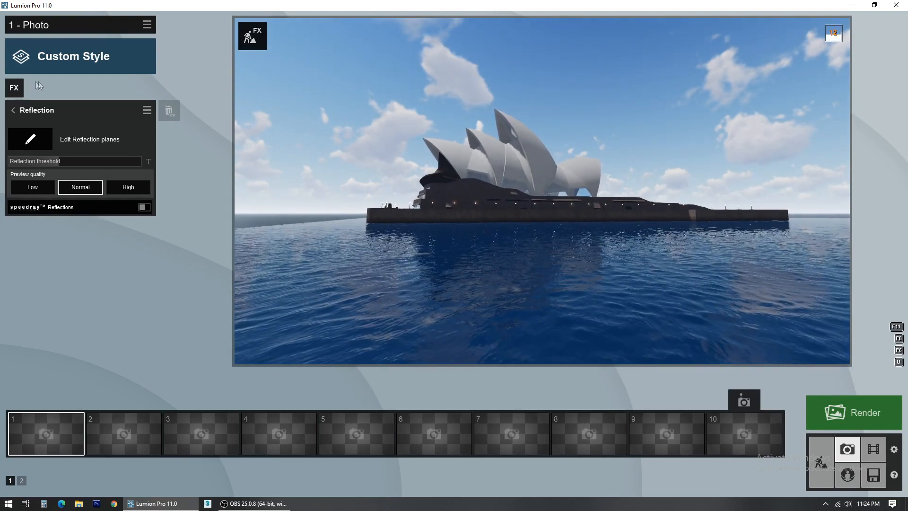
Step: Add the Handheld Camera effect to the photo
left_click(17, 87)
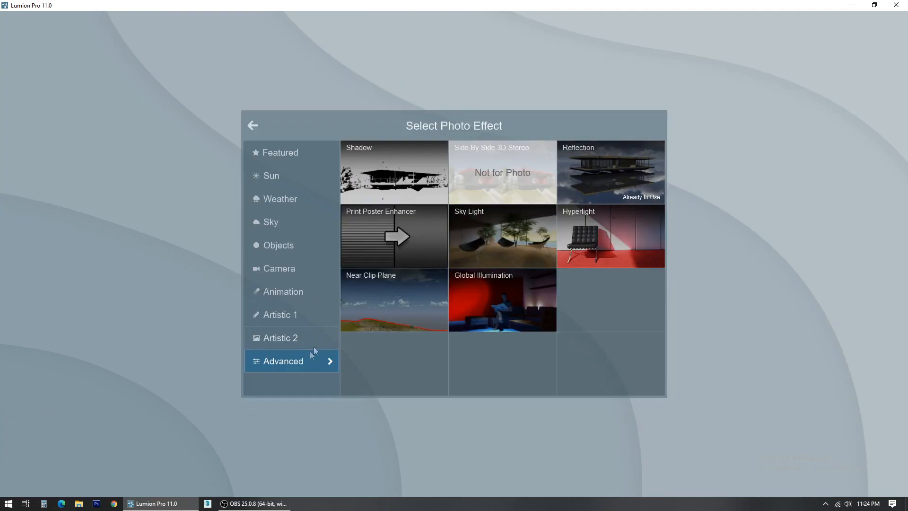
left_click(302, 341)
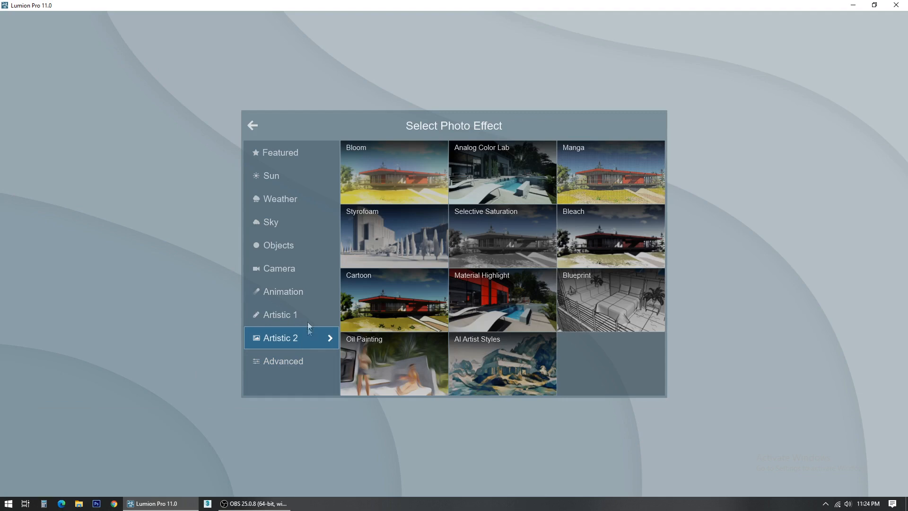
left_click(299, 269)
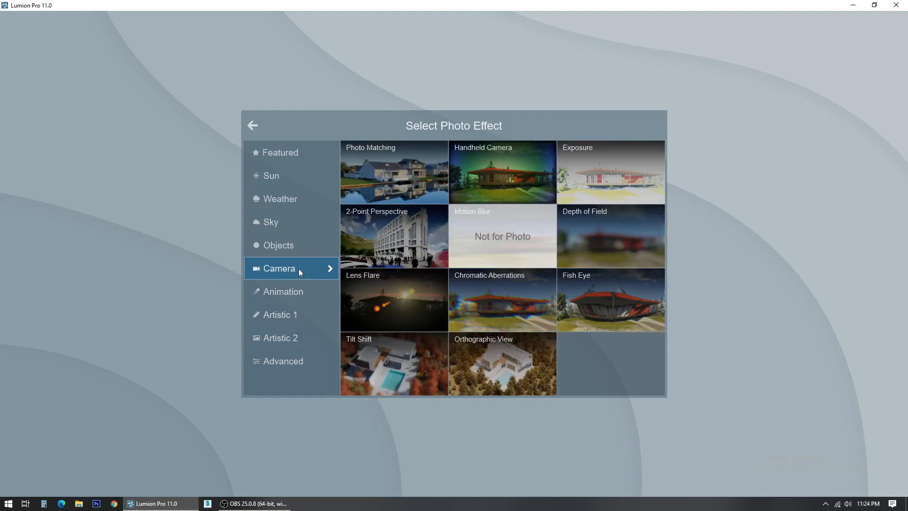
left_click(495, 167)
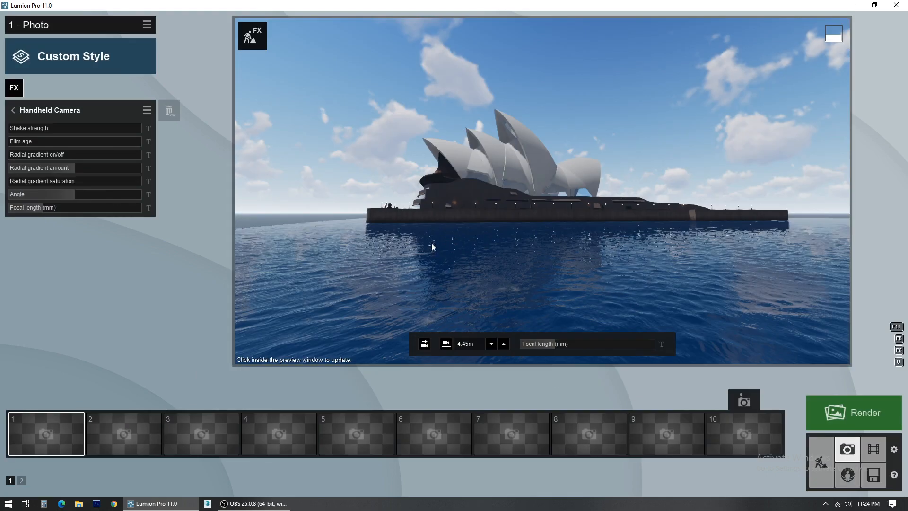
mouse_move(508, 200)
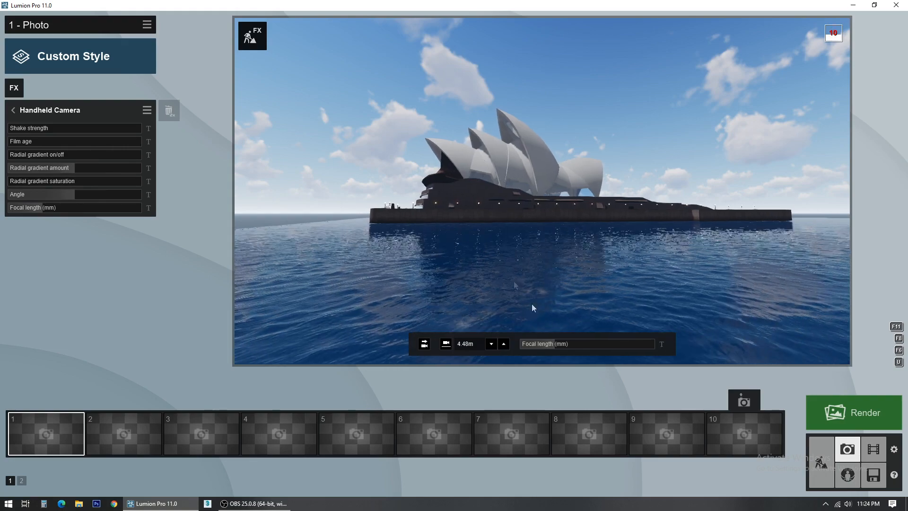
Step: Set the focal length to about 23.5 mm and reframe the opera house from farther back, low over the water
left_click_drag(562, 346, 570, 337)
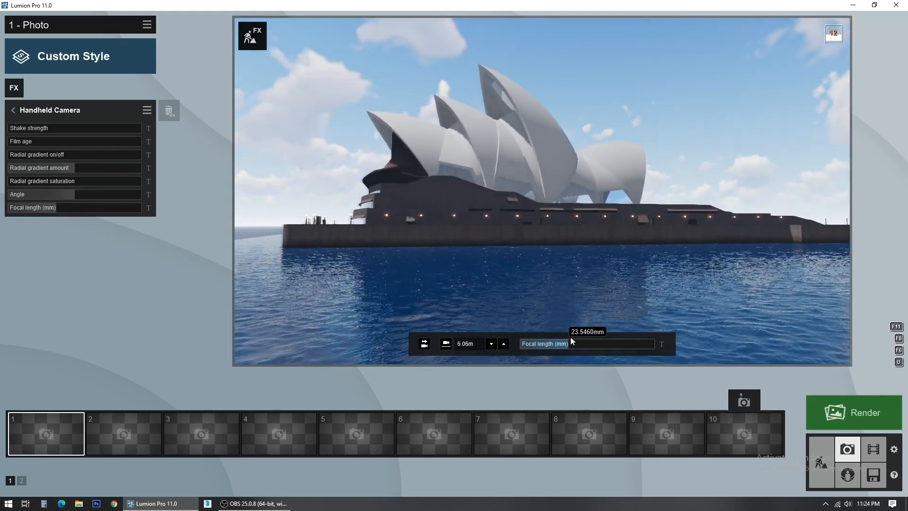
key("s")
right_click_drag(542, 191, 501, 199)
key("s")
key("d")
right_click_drag(546, 305, 532, 304)
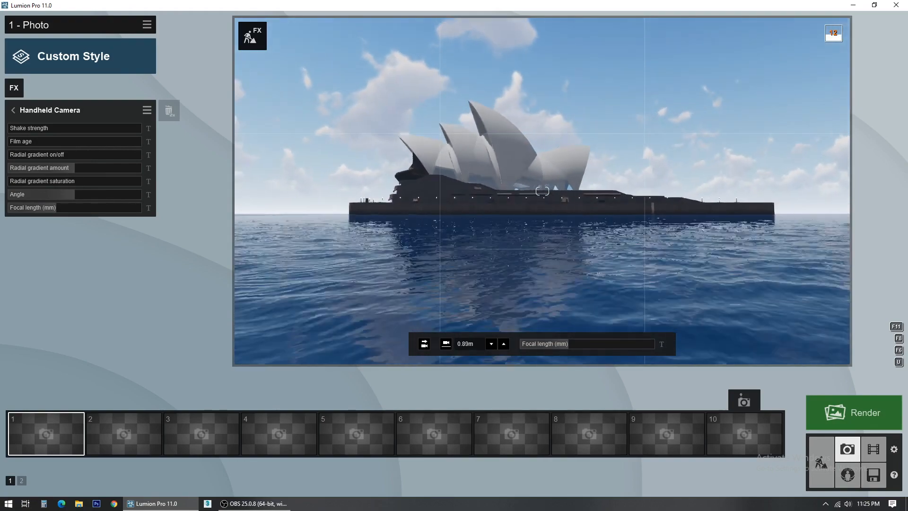
key("q")
key("a")
Step: Increase the focal length beyond 28.4 mm and reframe the photo so the shells fill most of the picture
left_click(574, 343)
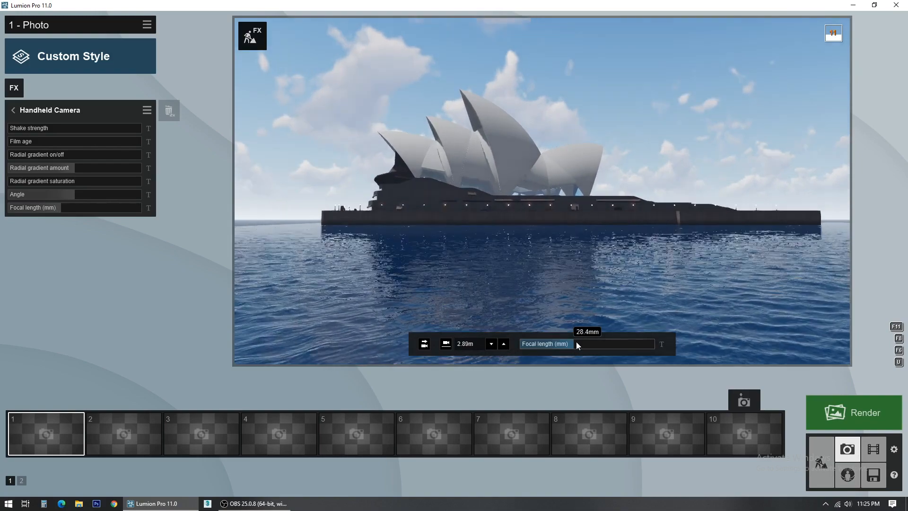
right_click_drag(547, 282, 542, 191)
key("w")
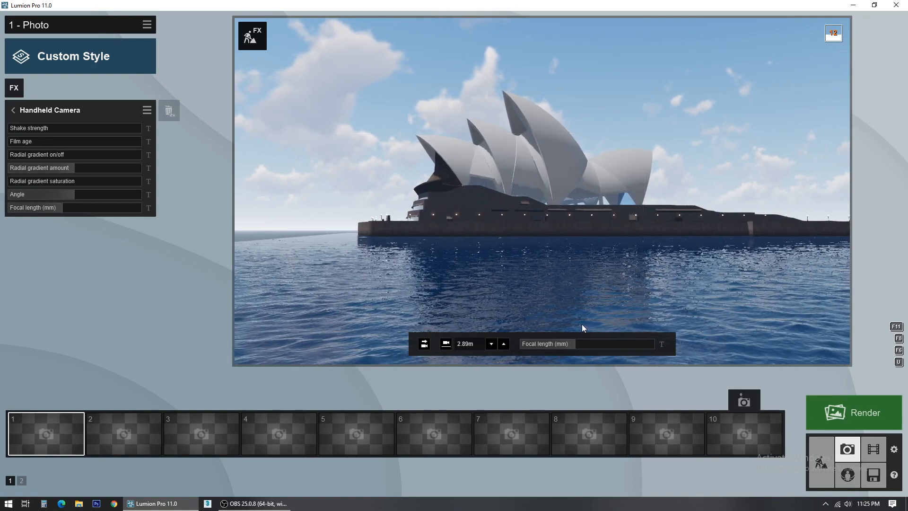
mouse_move(582, 338)
left_mouse_down()
mouse_move(577, 345)
mouse_move(588, 342)
left_mouse_up()
right_click_drag(583, 342, 583, 342)
right_click_drag(543, 191, 555, 309)
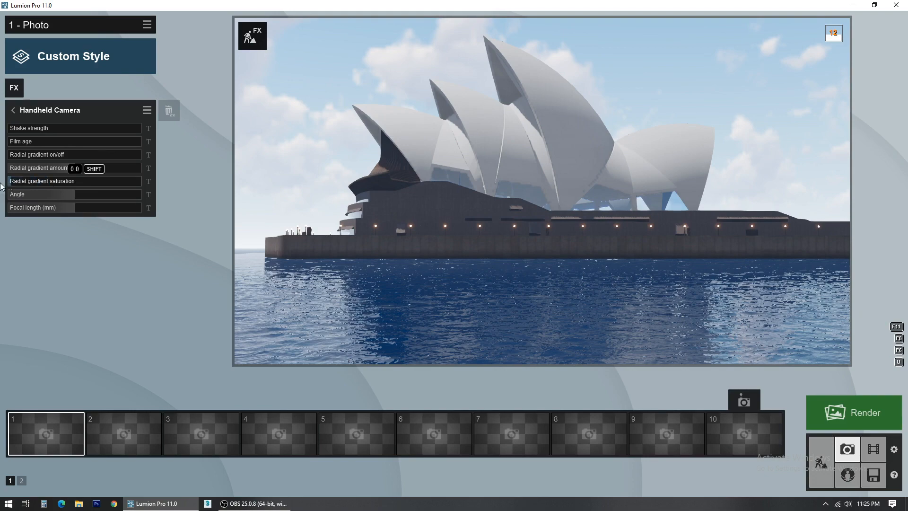
Step: Set the Handheld Camera angle to its minimum for a quarter-turn view, and reframe the opera house from about 7.5 m high
left_click_drag(66, 197, 1, 195)
mouse_move(425, 222)
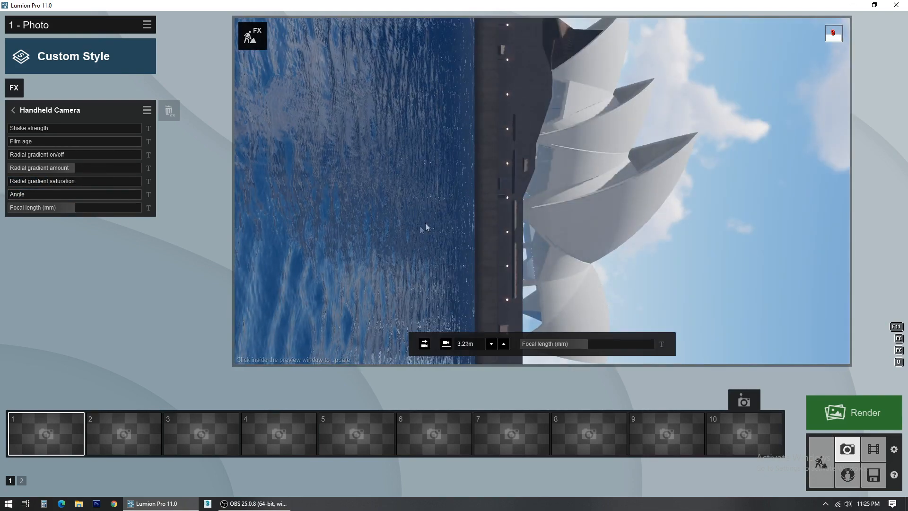
key("e")
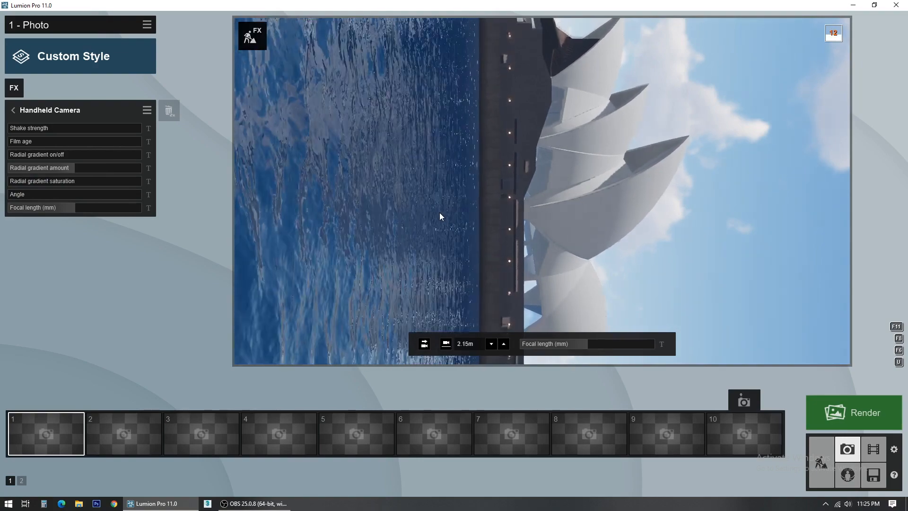
right_click_drag(445, 198, 542, 191)
key("q")
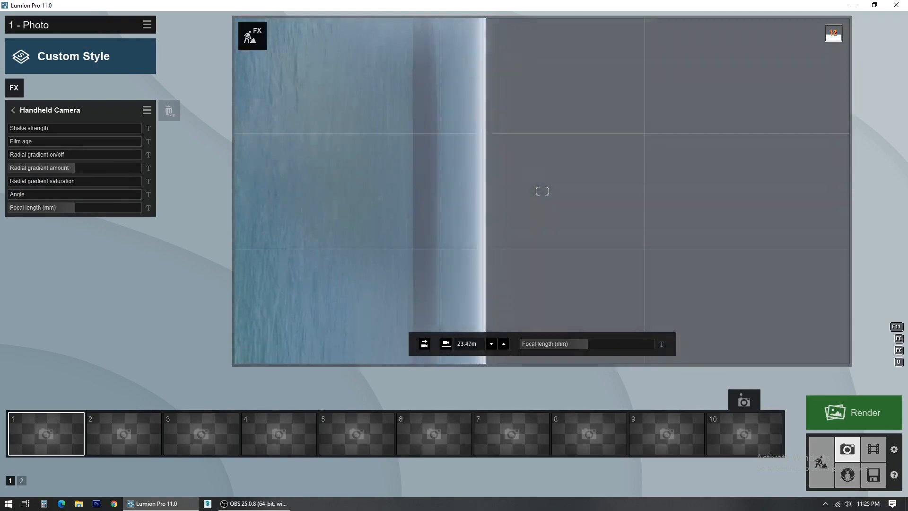
key("q")
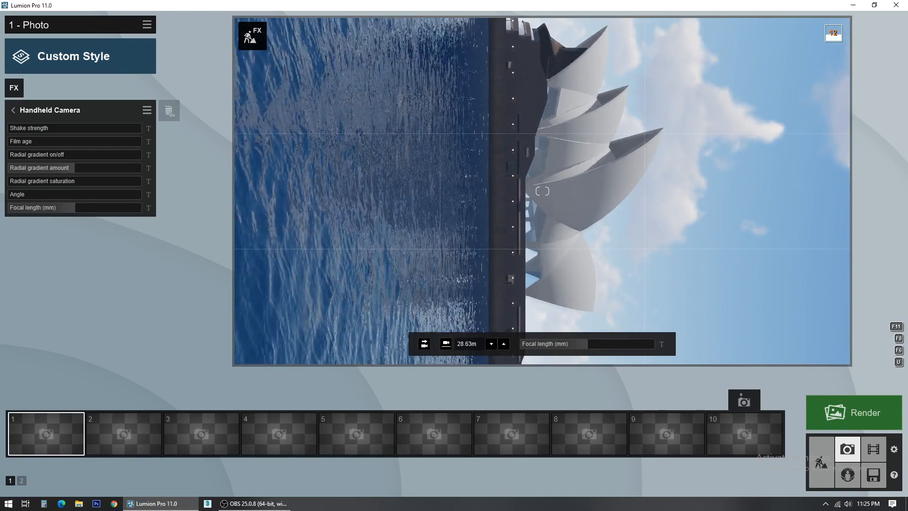
key("e")
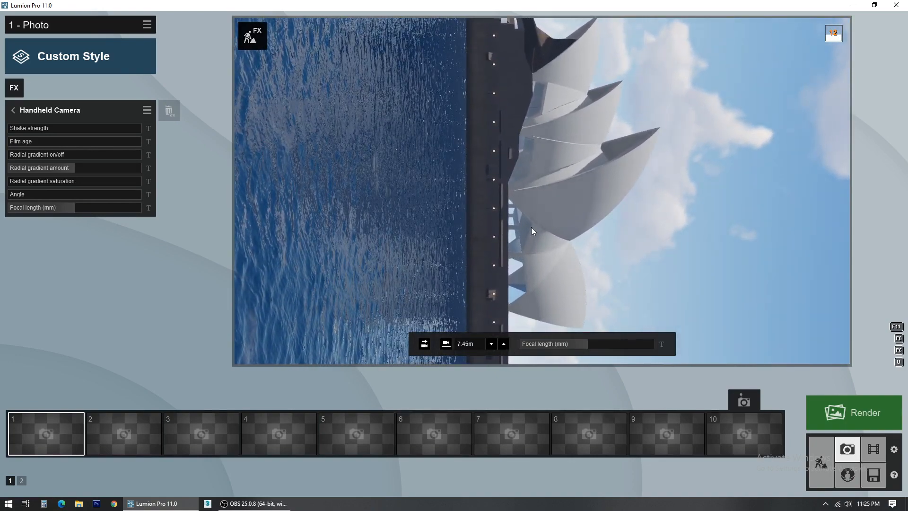
Step: Raise the camera to about 34 m, centre the shells in the rotated view, and slightly reduce the focal length
right_click_drag(539, 194, 543, 192)
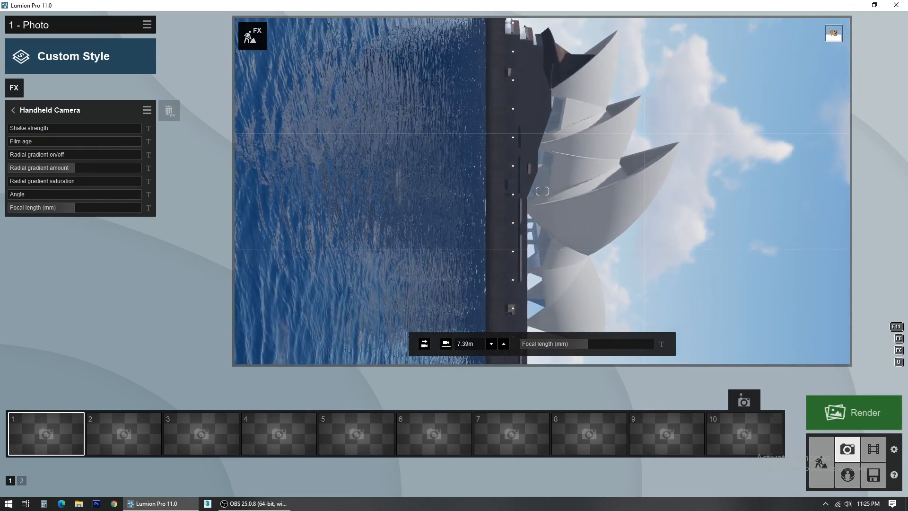
key("q")
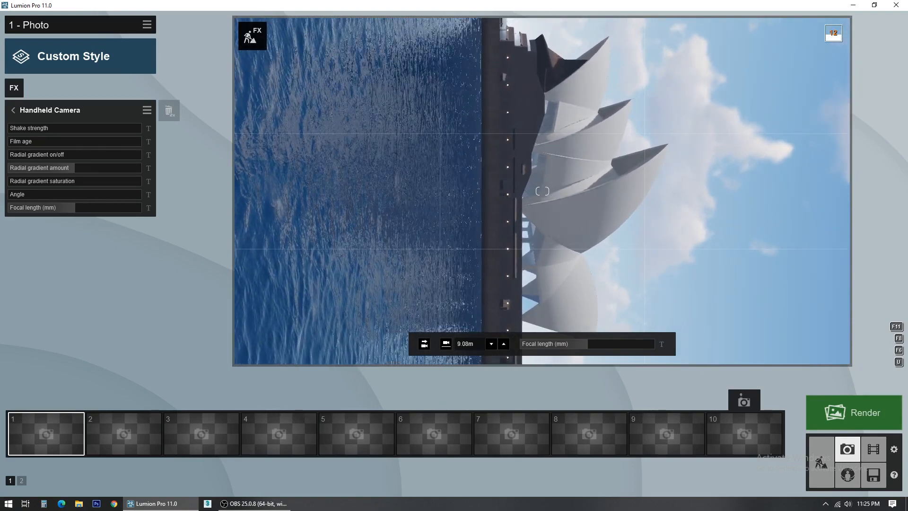
key("q")
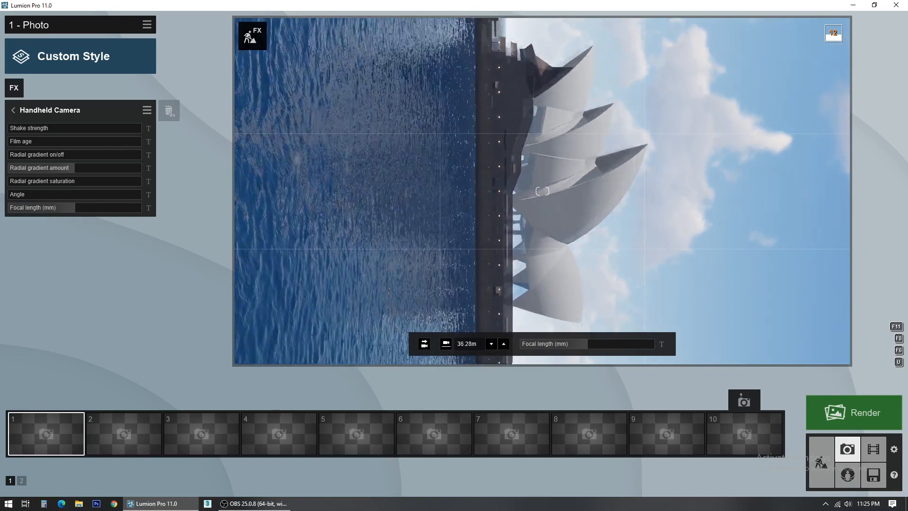
key("e")
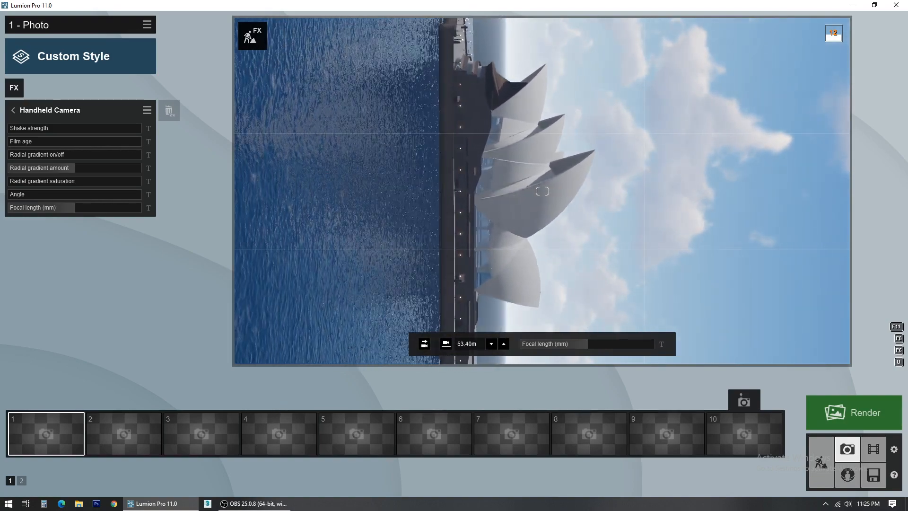
key("e")
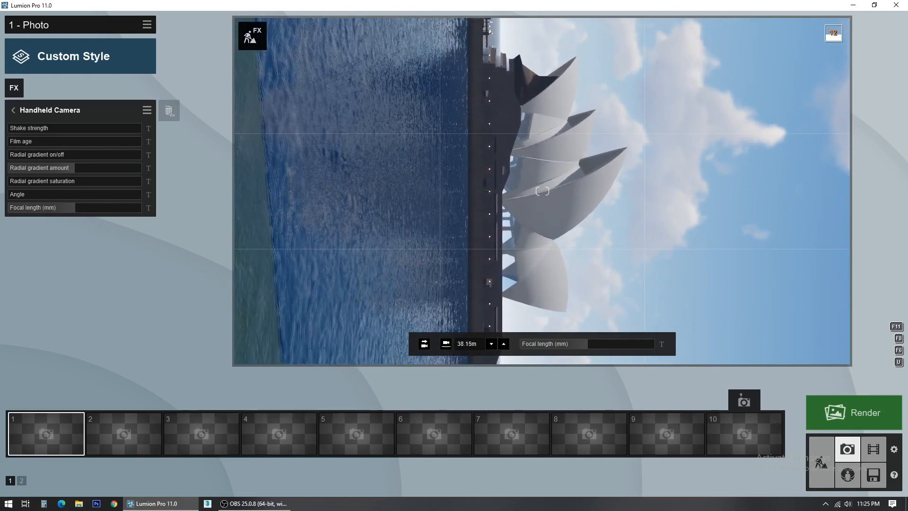
key("e")
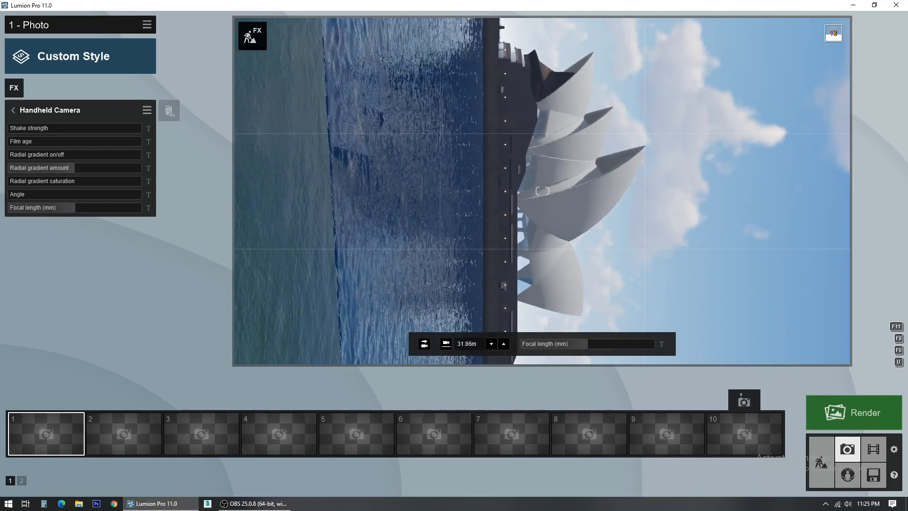
key("q")
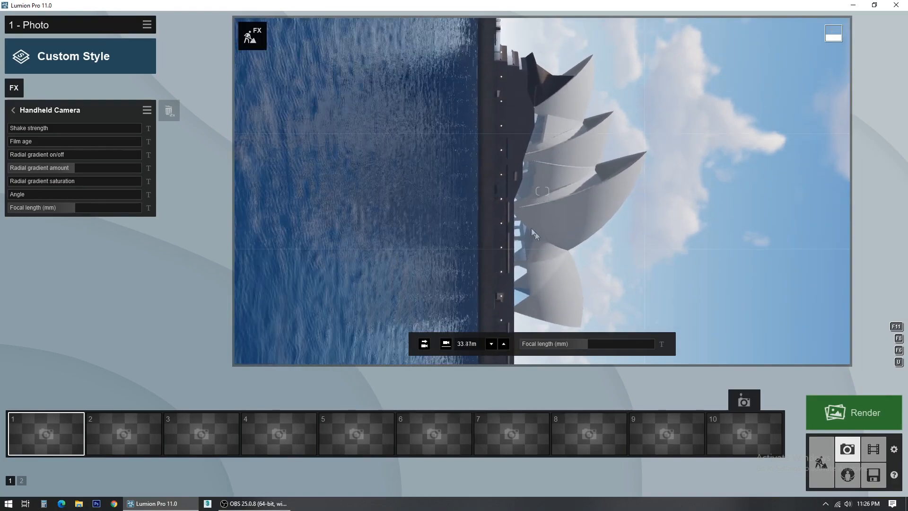
left_click_drag(590, 343, 586, 343)
left_click(569, 283)
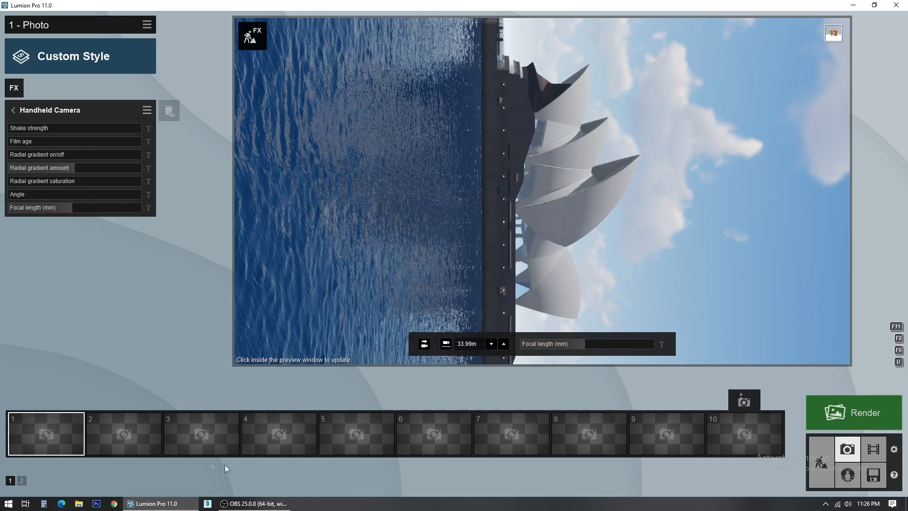
Step: Add the Real Skies effect to the photo
left_click(18, 93)
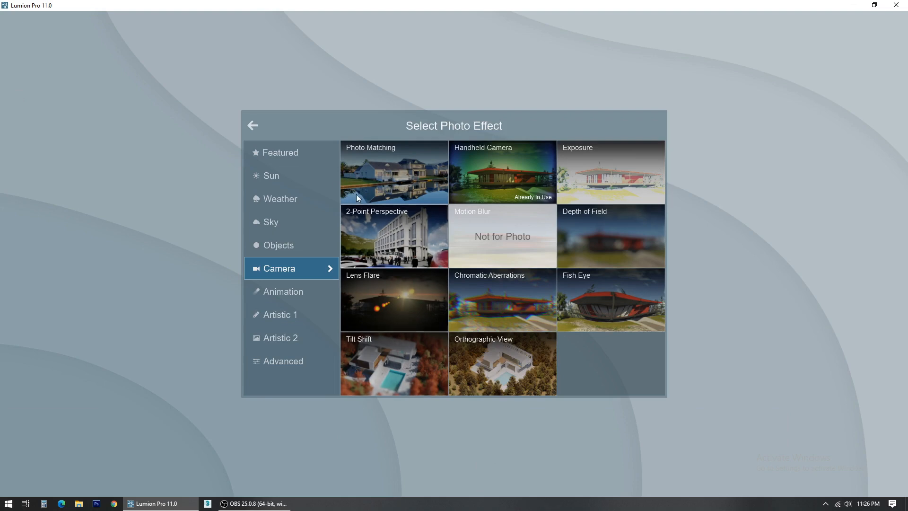
left_click(297, 152)
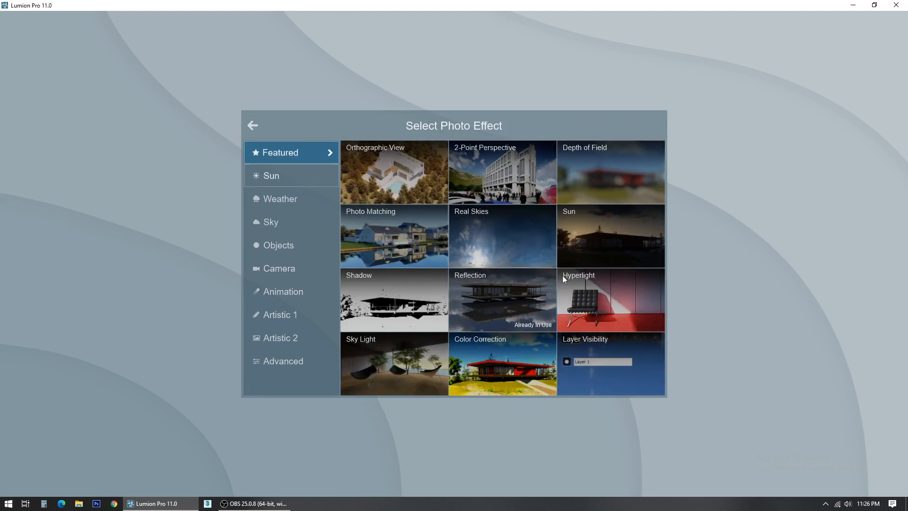
left_click(527, 245)
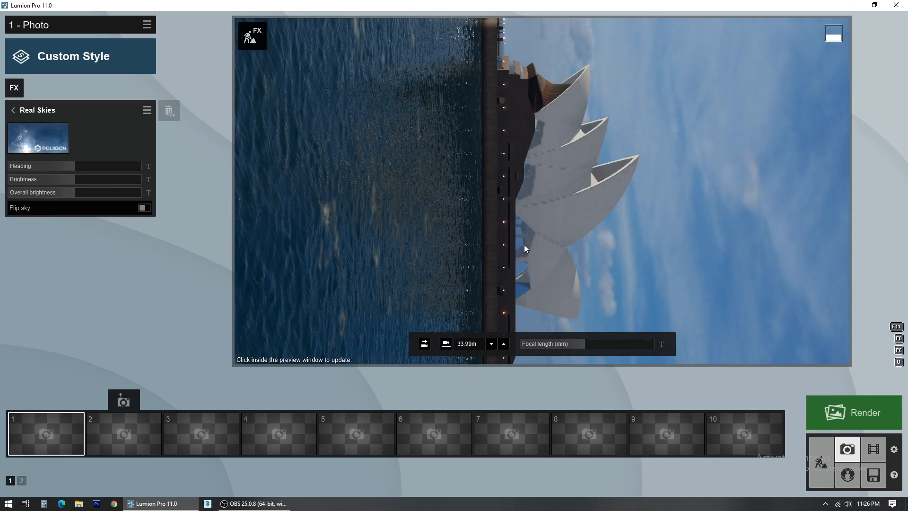
Step: Choose the first cloudy sky for Real Skies, turn its heading slightly past -23°, and raise its brightness above 1.12
left_click(59, 139)
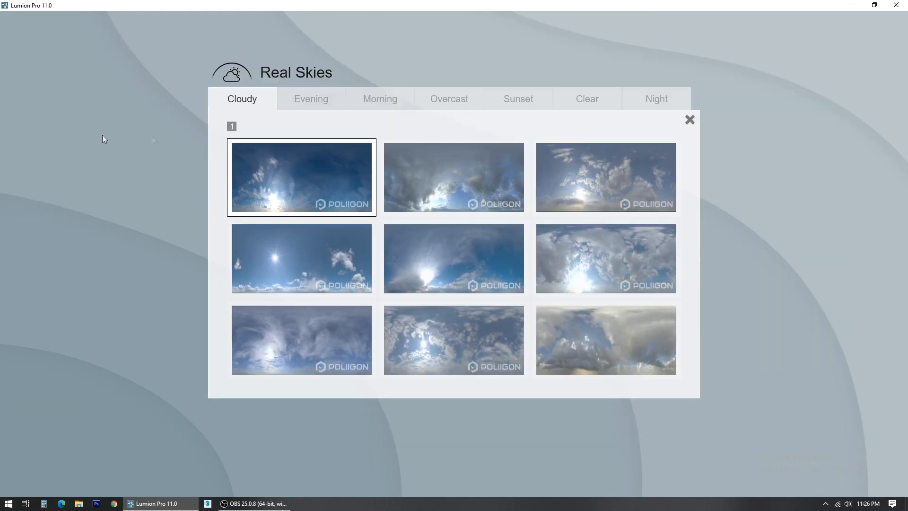
left_click(311, 191)
left_click_drag(75, 165, 26, 177)
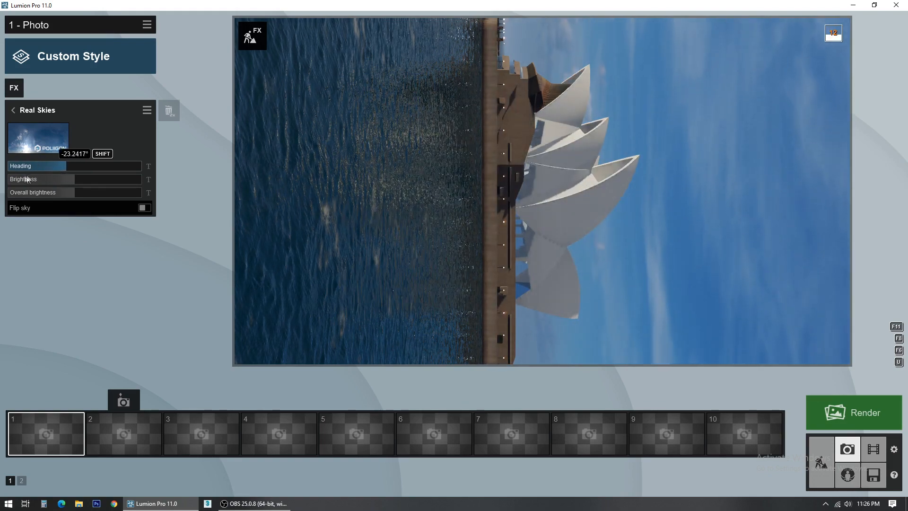
left_click_drag(1, 184, 34, 181)
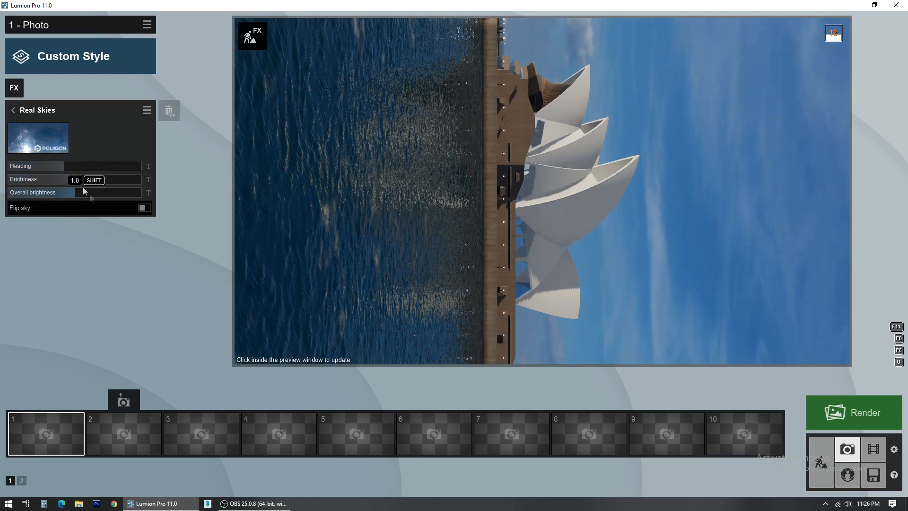
left_click_drag(76, 183, 86, 182)
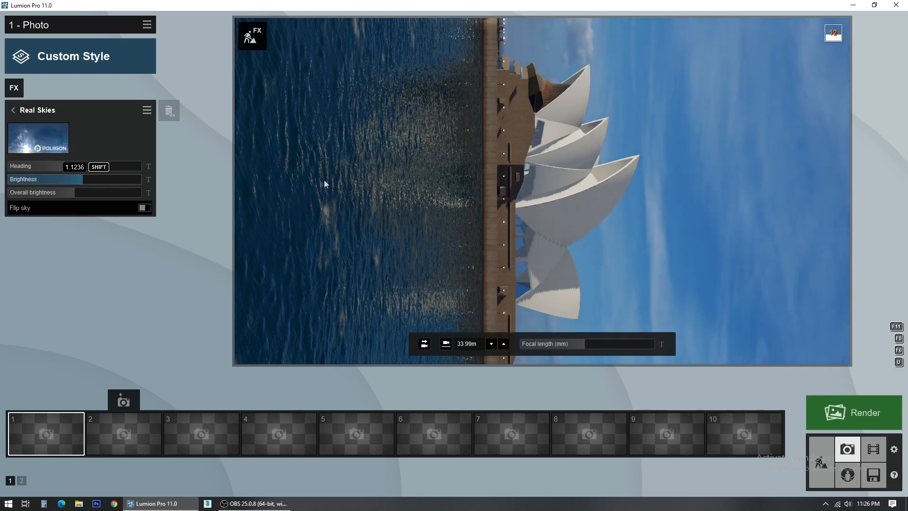
left_click_drag(333, 184, 496, 198)
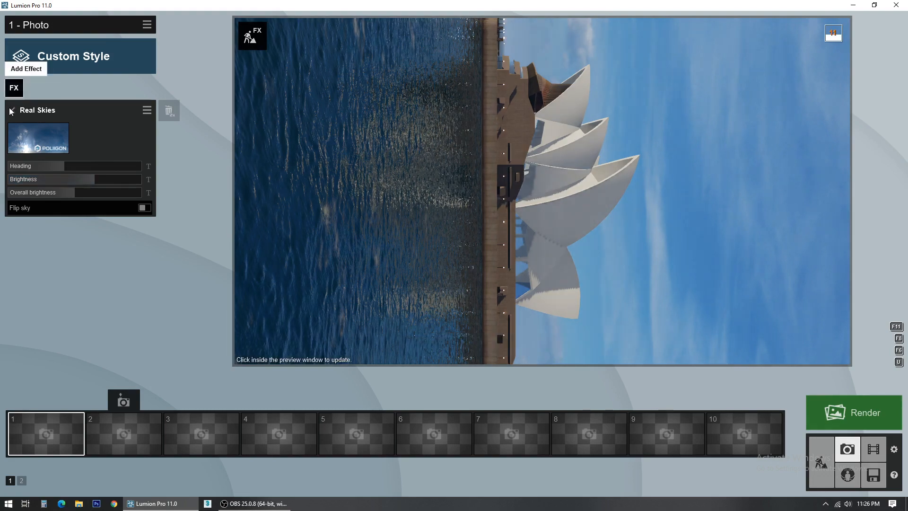
left_click(12, 110)
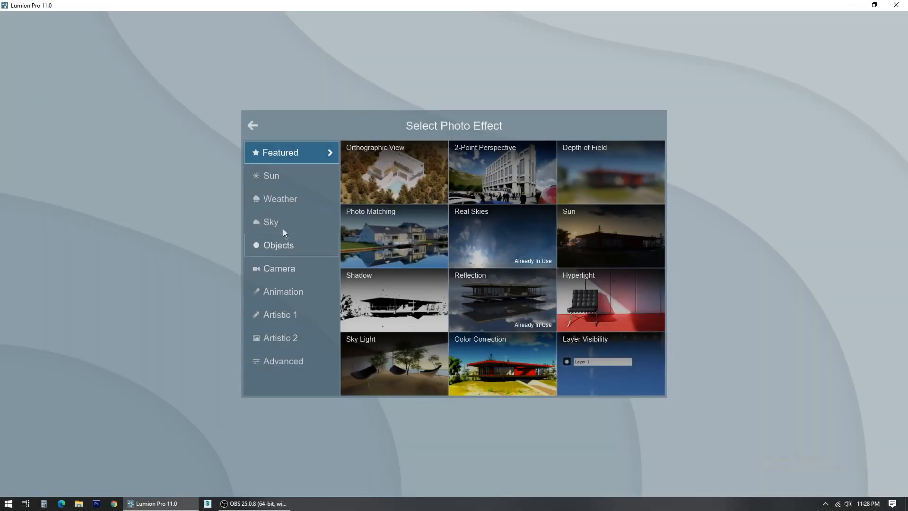
Step: Add the Precipitation effect, mix rain towards snow by about a third, advance the phase, and reduce the particle quantity and size
left_click(285, 203)
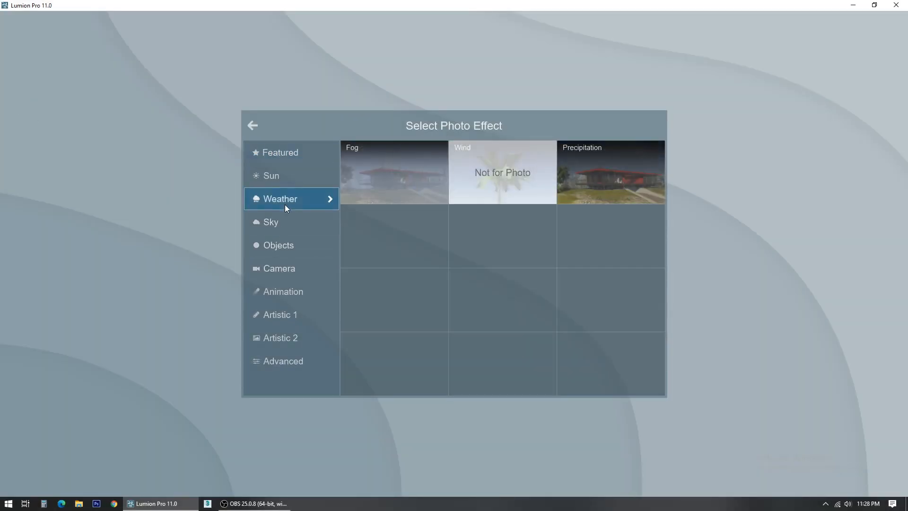
left_click(614, 174)
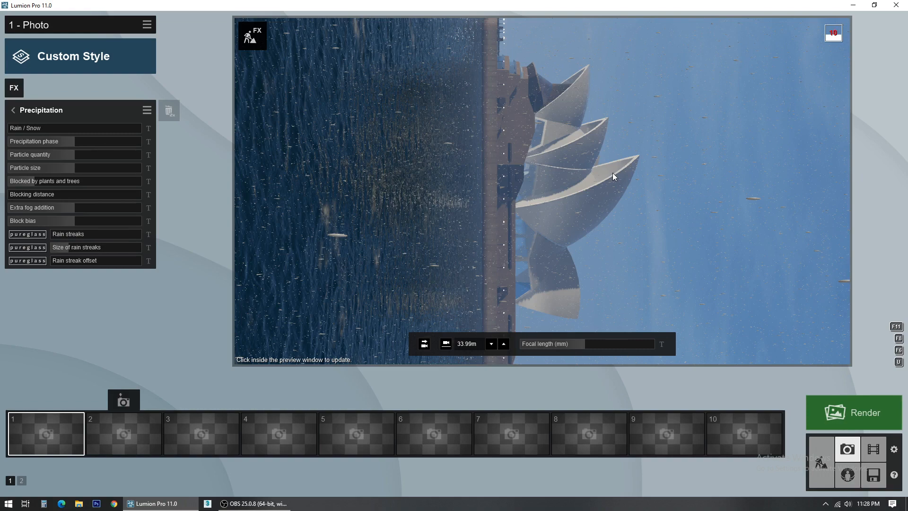
left_click_drag(34, 132, 50, 127)
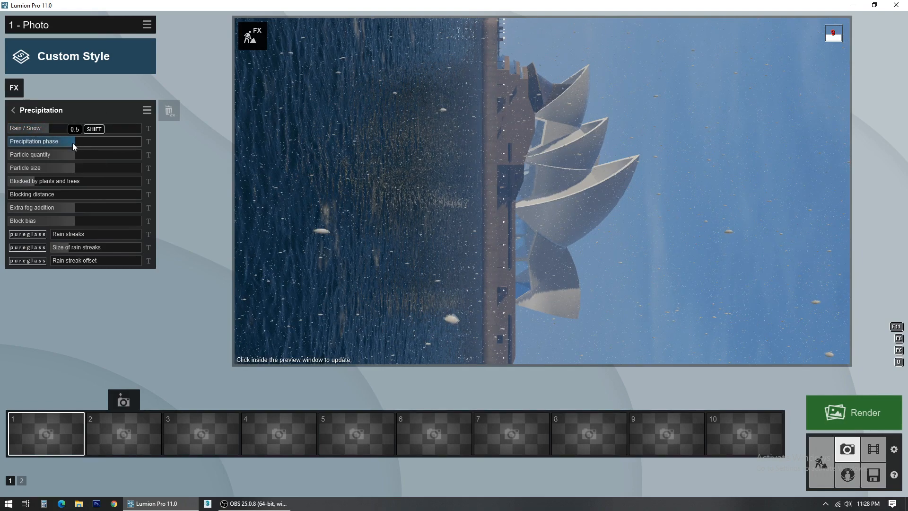
left_click_drag(74, 143, 81, 142)
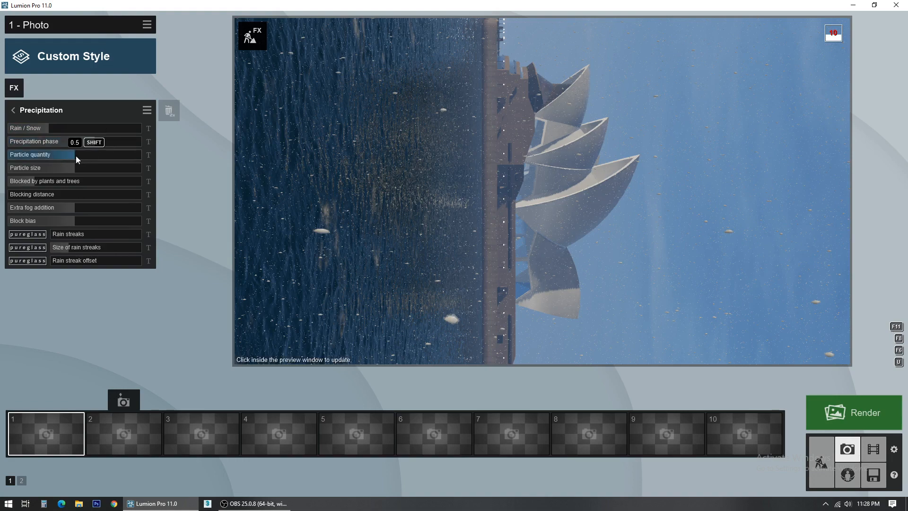
left_click_drag(73, 158, 50, 161)
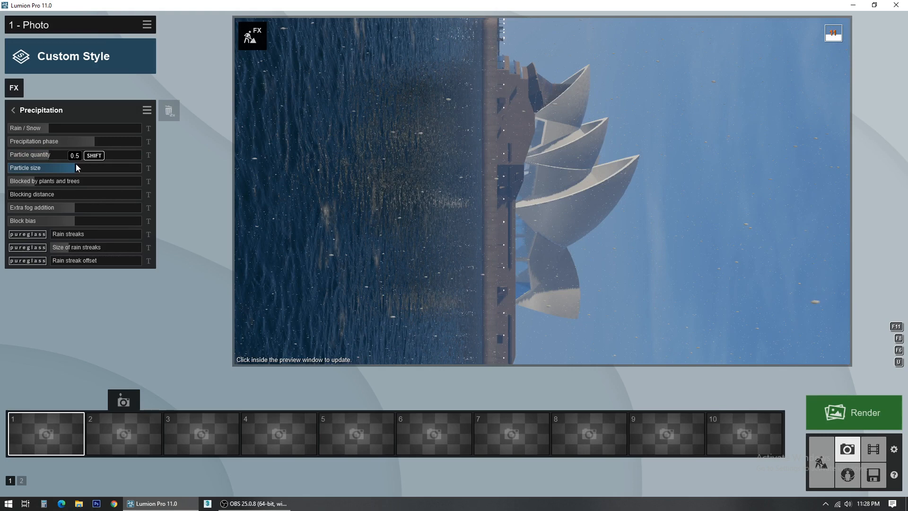
left_click_drag(75, 168, 70, 169)
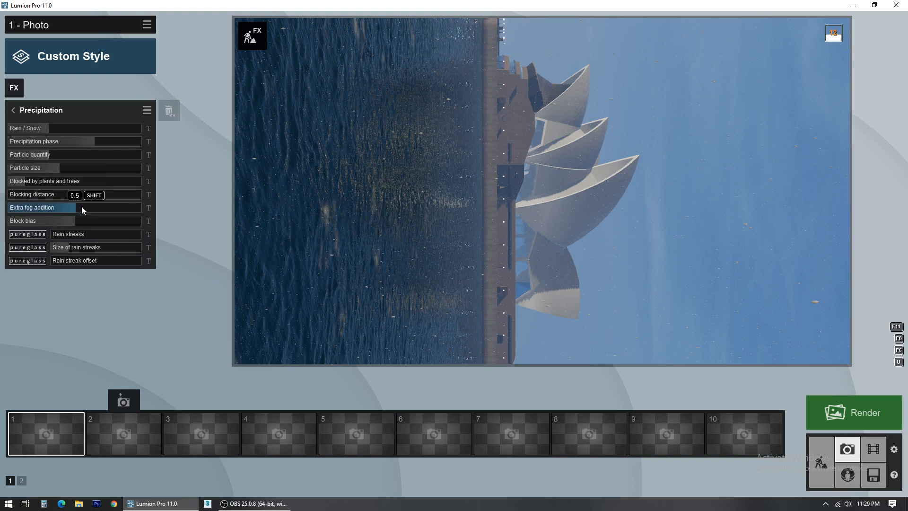
Step: Lower the precipitation's extra fog to below half, and set the rain streaks to about 0.7 with an offset of about 0.2
left_click_drag(60, 210, 53, 211)
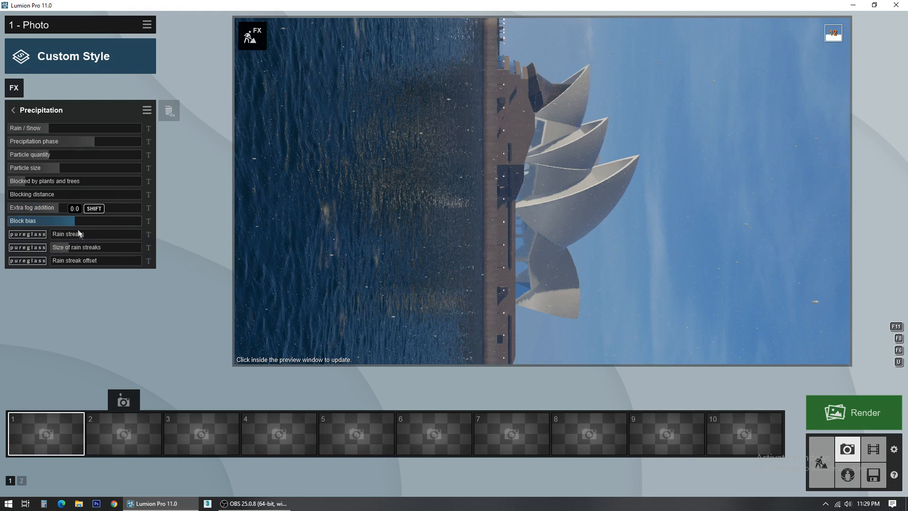
left_click_drag(66, 237, 94, 237)
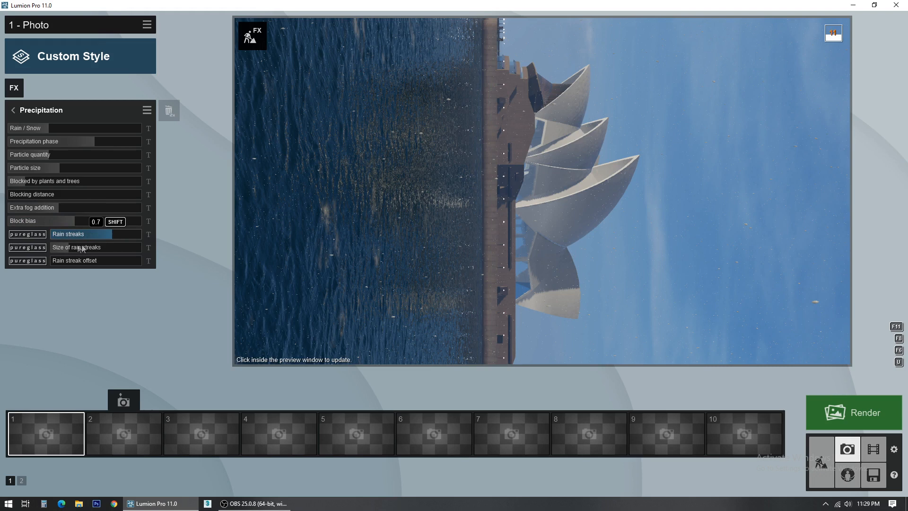
left_click_drag(76, 249, 99, 250)
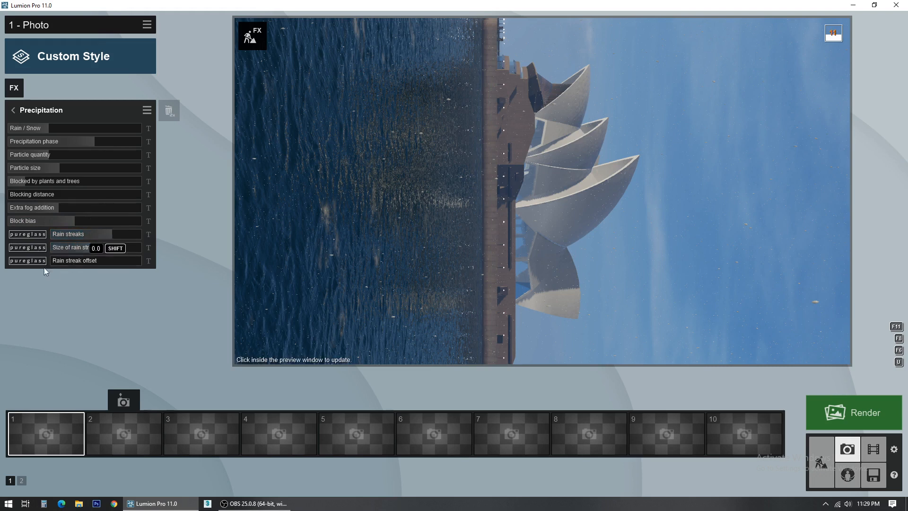
left_click_drag(65, 264, 71, 263)
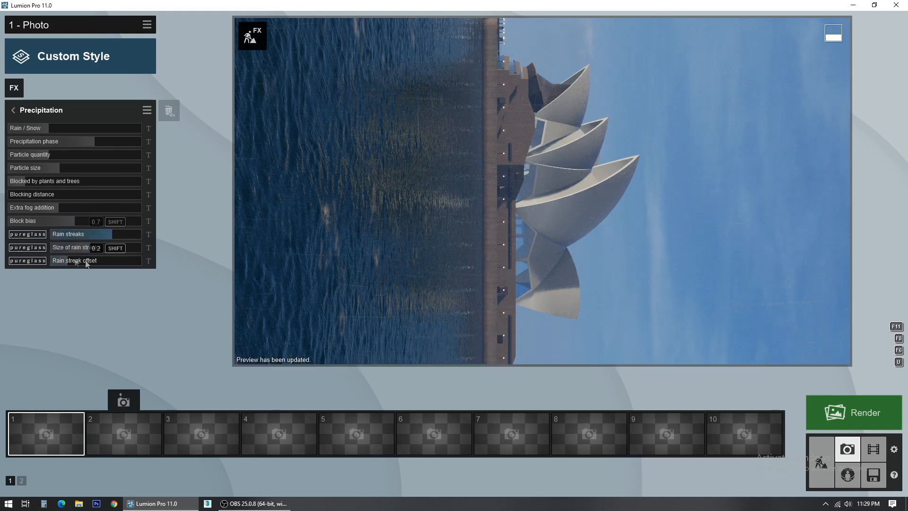
left_click(13, 110)
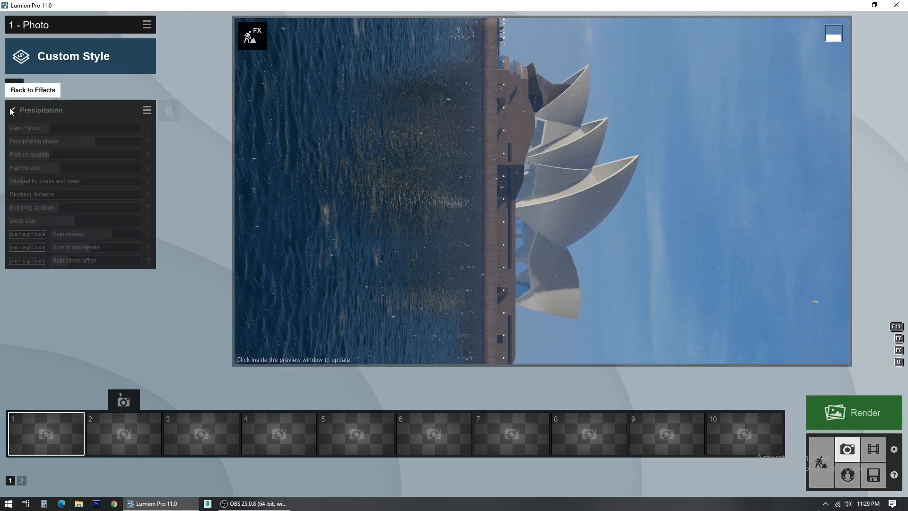
Step: Try the 2-Point Perspective effect on the rotated photo, toggling it on and off, and delete it from the effects
left_click(14, 88)
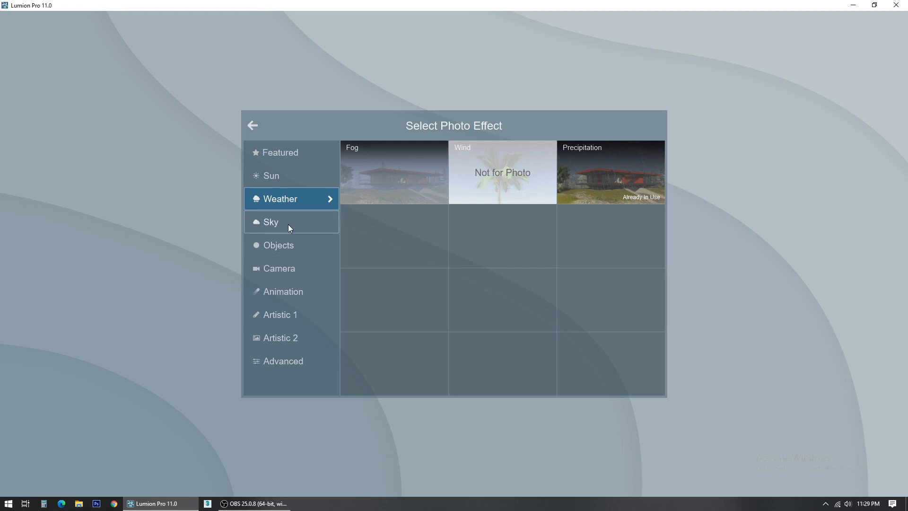
left_click(292, 268)
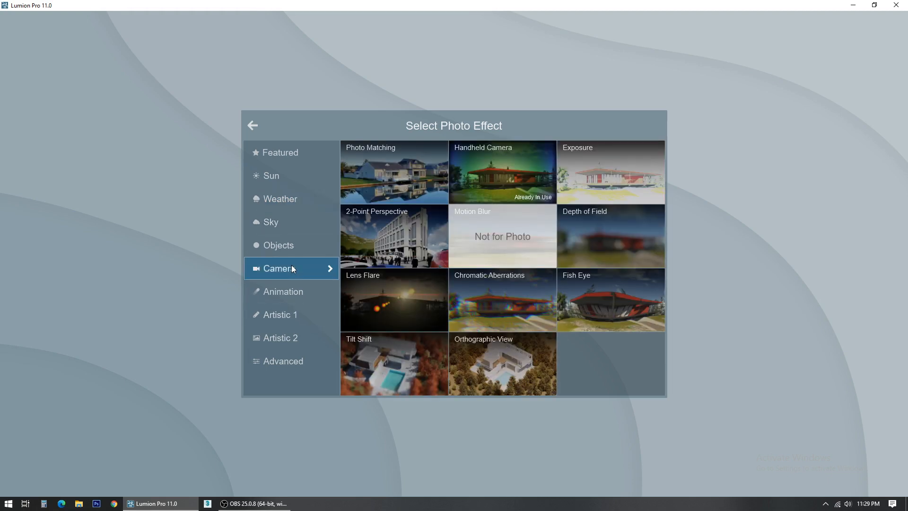
left_click(396, 235)
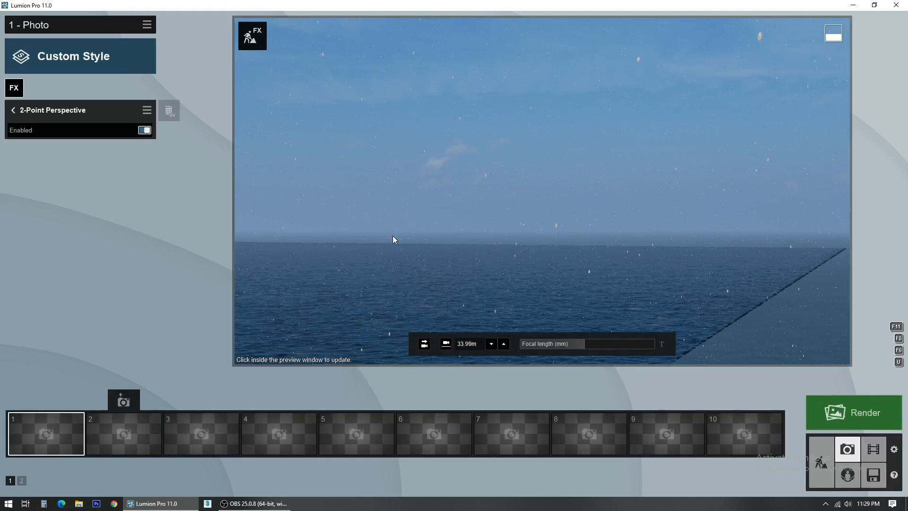
mouse_move(582, 348)
left_click(144, 131)
left_click(143, 131)
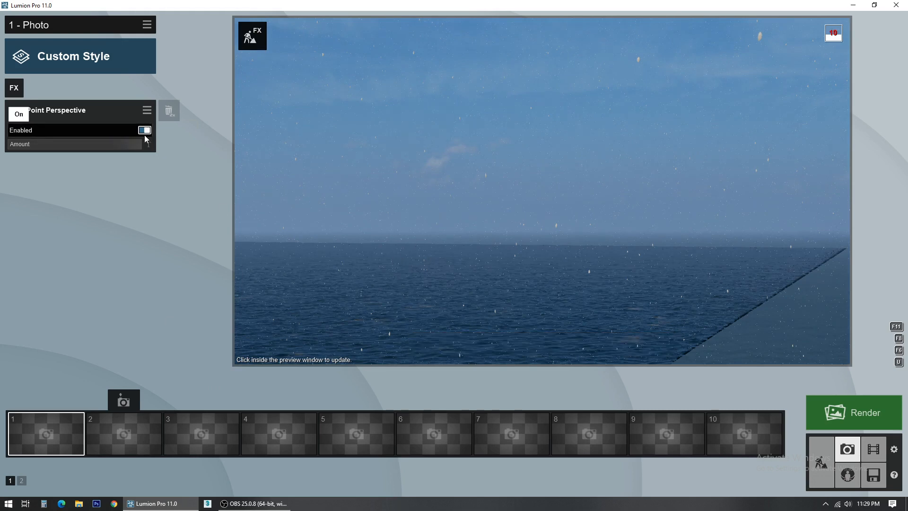
left_click(144, 132)
left_click(10, 115)
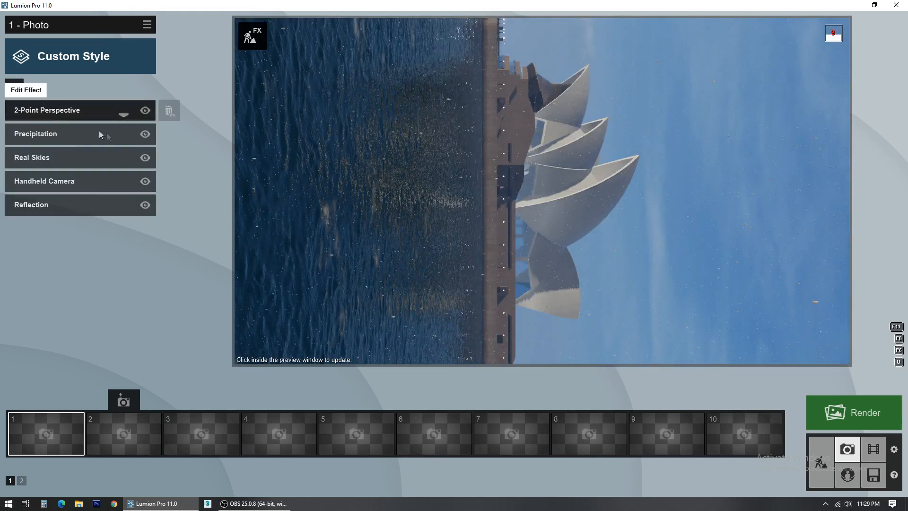
double_click(169, 111)
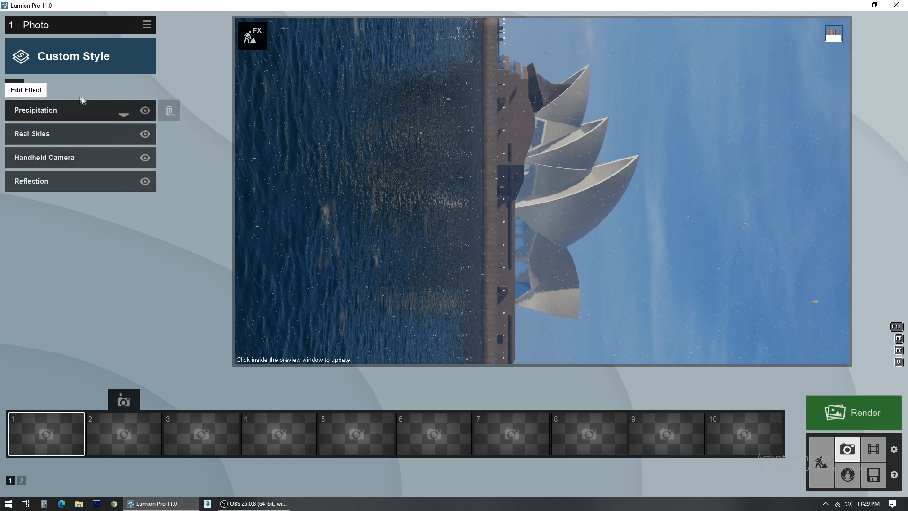
Step: Add the Hyperlight effect to the photo with an amount of about 47%
left_click(18, 84)
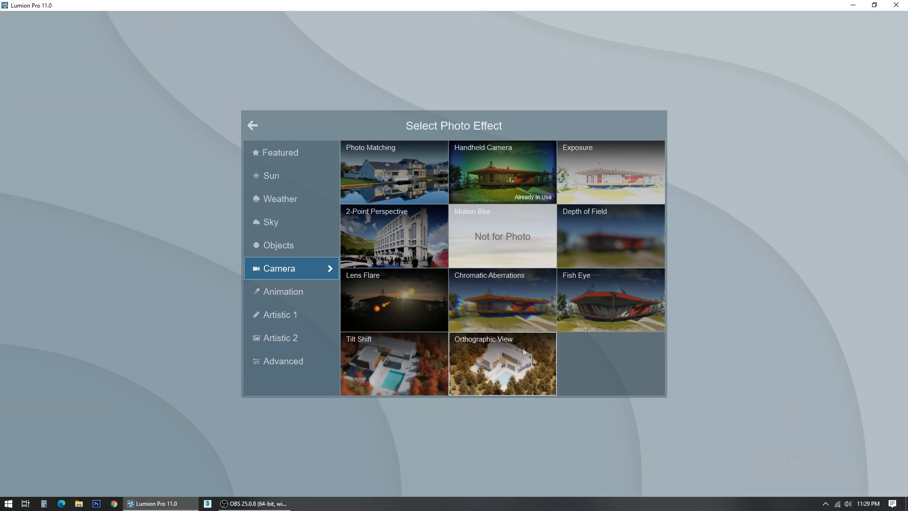
left_click(286, 361)
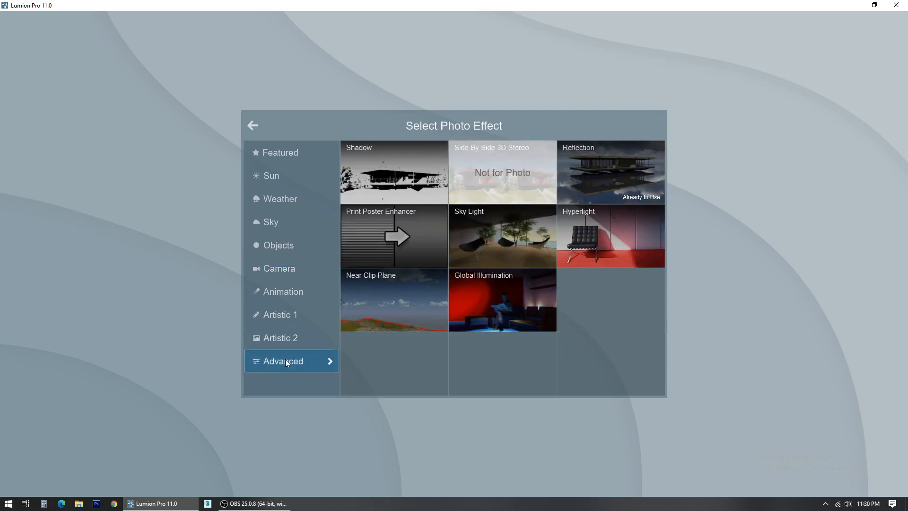
left_click(603, 252)
left_click(80, 127)
left_click_drag(81, 130, 91, 129)
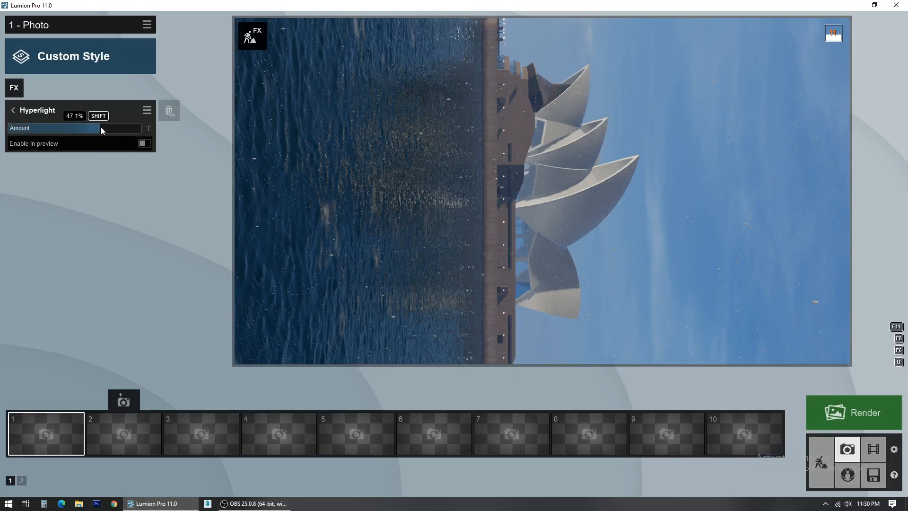
Step: Add the Shadow effect to the photo and set its sun shadow range to about 352 m
left_click(16, 87)
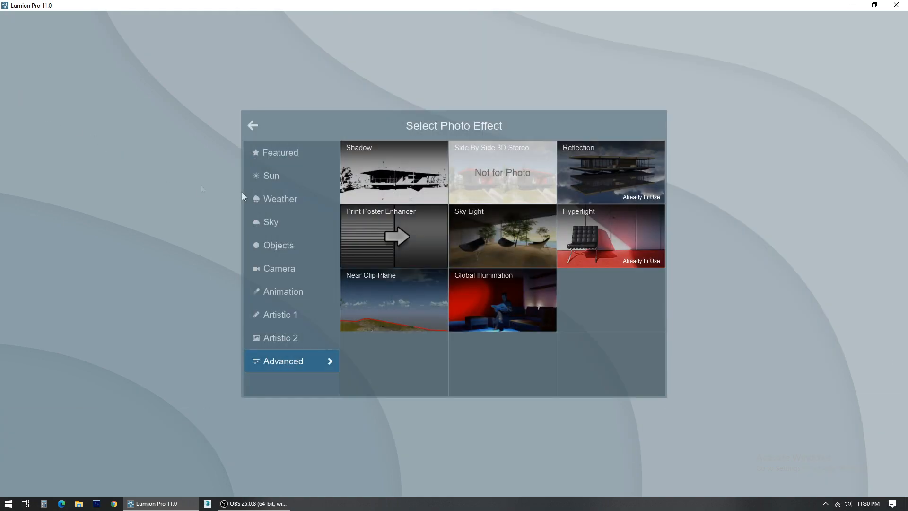
left_click(406, 179)
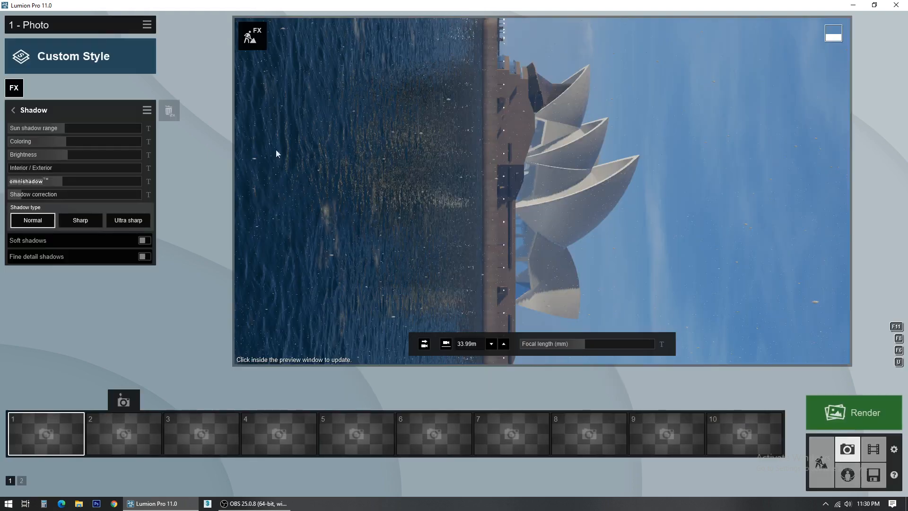
mouse_move(61, 130)
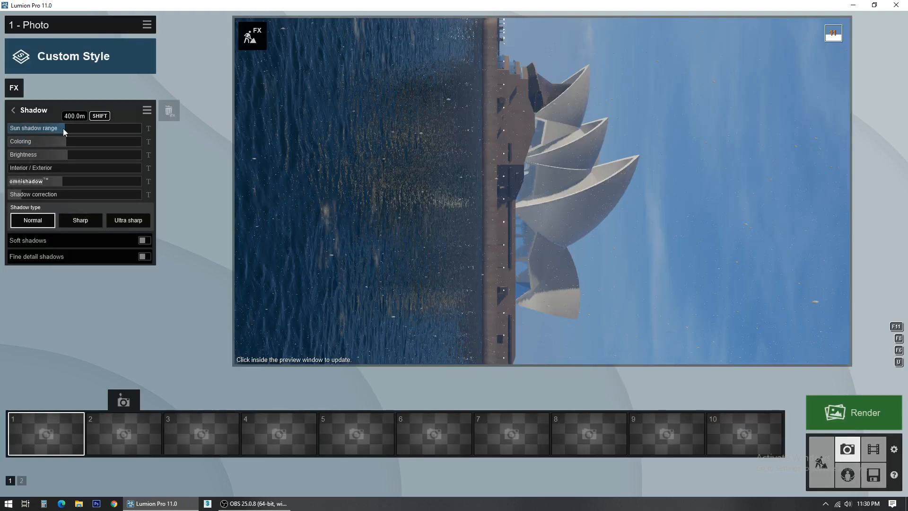
left_click_drag(66, 128, 62, 130)
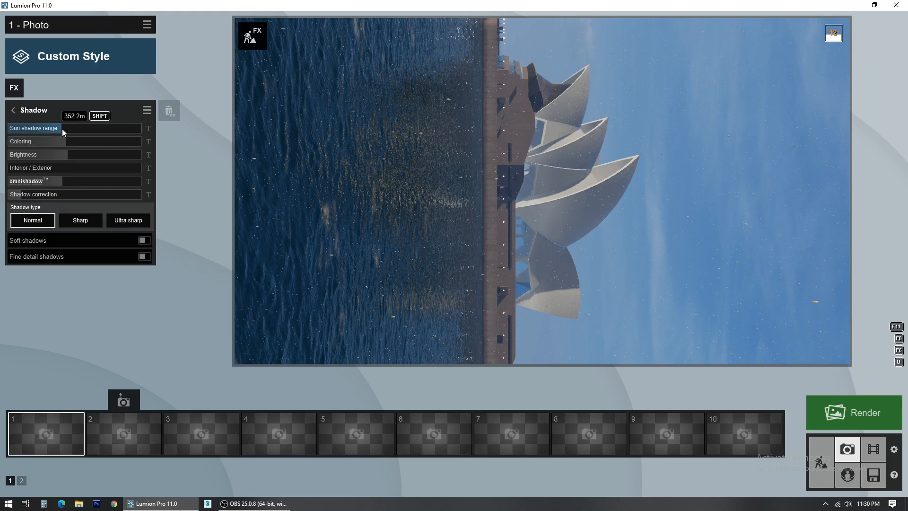
mouse_move(61, 129)
left_mouse_down("shift")
mouse_move(20, 135)
mouse_move(61, 142)
left_mouse_up("shift")
Step: Lower the shadow brightness to near its minimum and raise Interior / Exterior to roughly three quarters
mouse_move(64, 141)
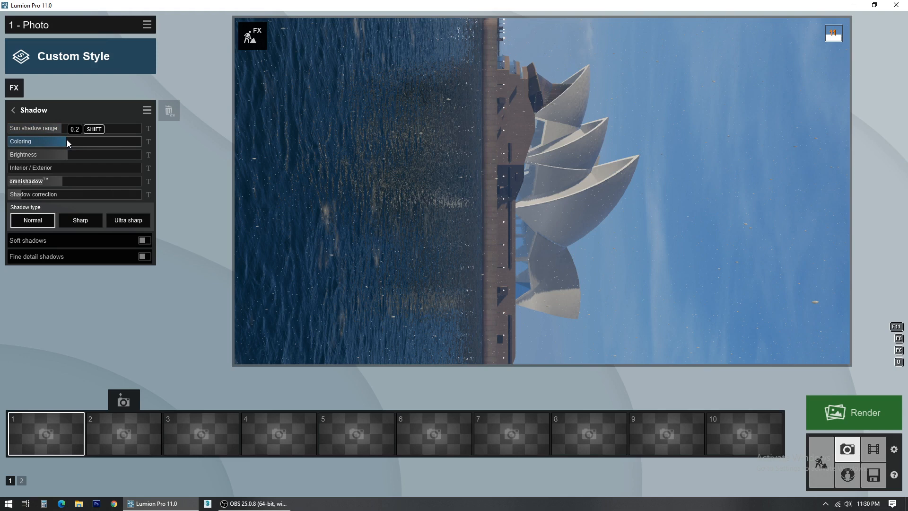
left_click_drag(67, 154, 36, 162)
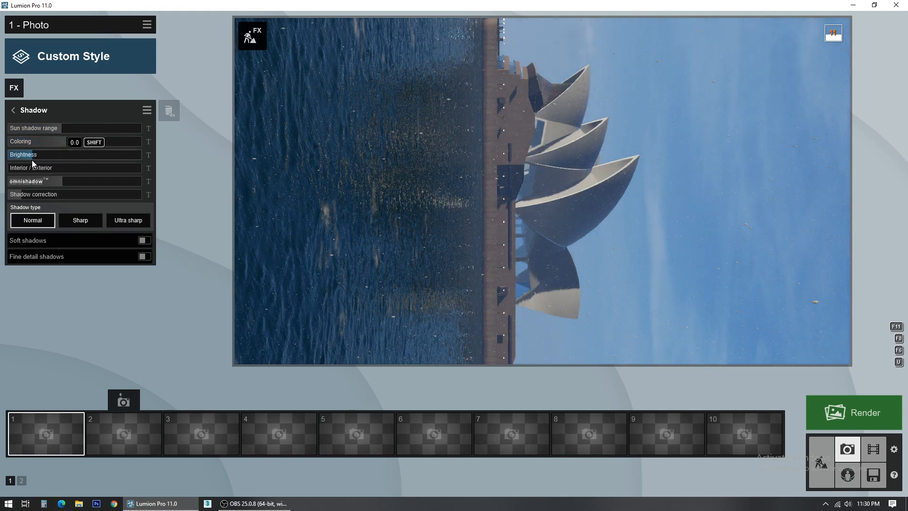
left_click_drag(26, 161, 83, 182)
left_click_drag(14, 169, 60, 171)
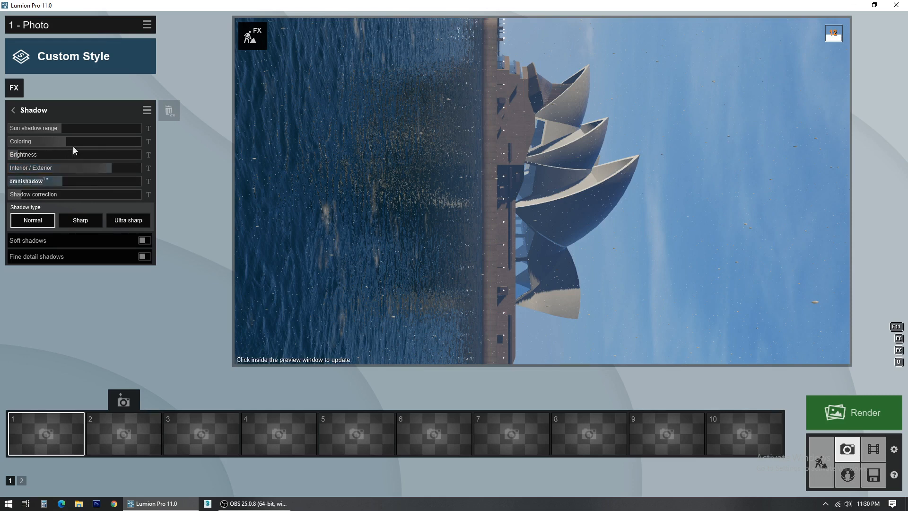
Step: Reduce the shadow correction to about 0.0034 and return to the list of photo effects
mouse_move(75, 152)
mouse_move(87, 183)
mouse_move(35, 195)
left_mouse_down()
mouse_move(100, 200)
mouse_move(37, 206)
mouse_move(31, 185)
left_mouse_up()
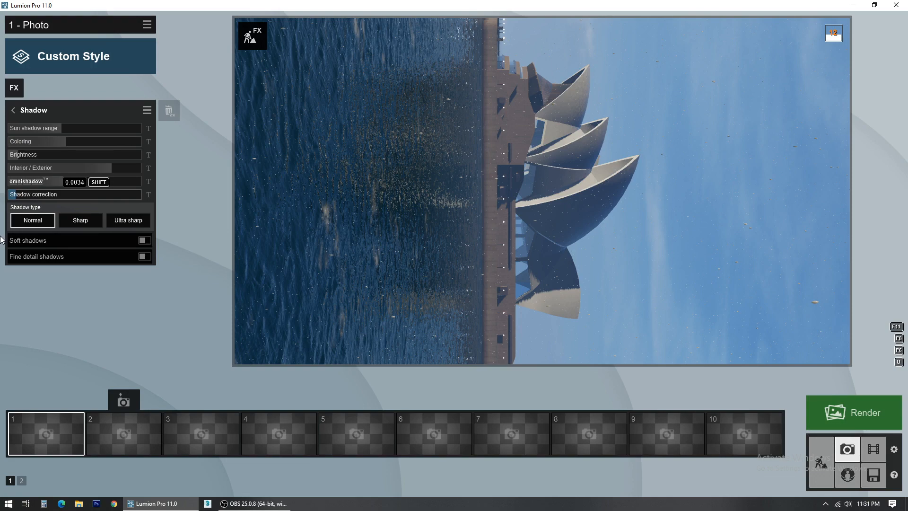
left_click(15, 86)
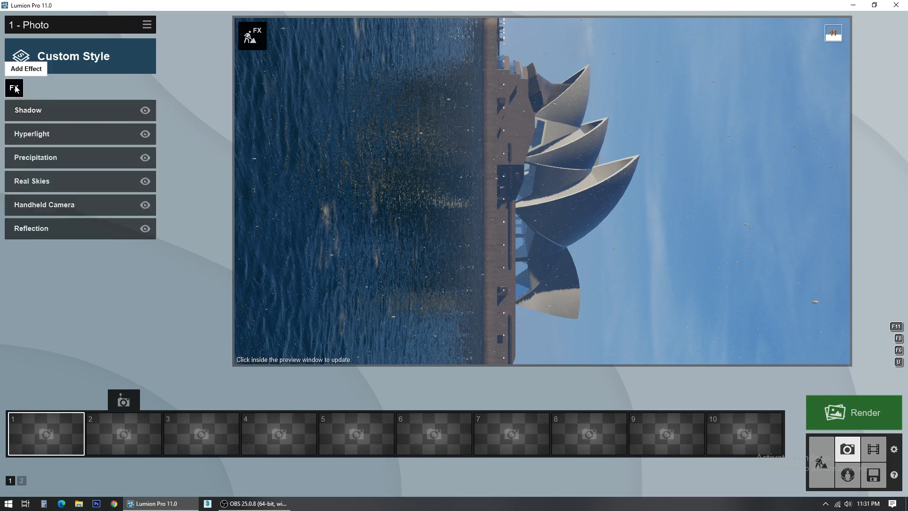
Step: Look through the photo effect categories and add the Color Correction effect to the photo
left_click(15, 88)
left_click(290, 332)
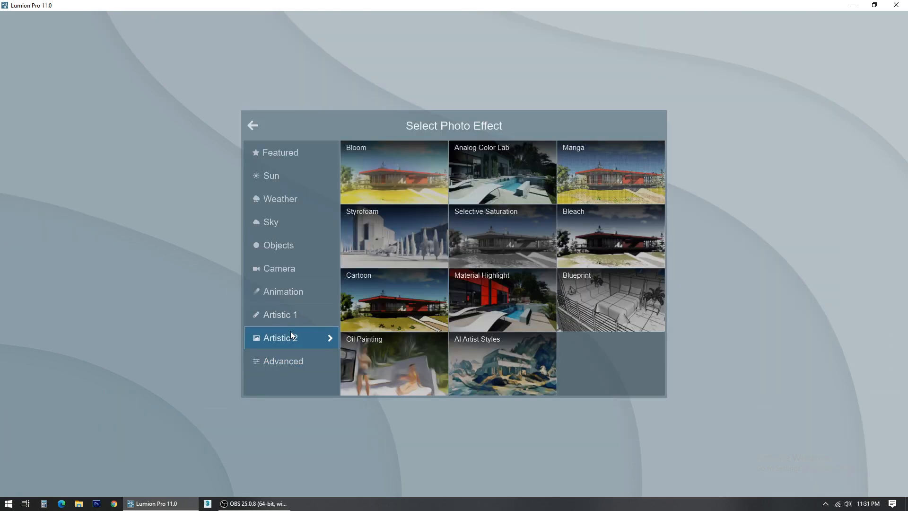
left_click(277, 152)
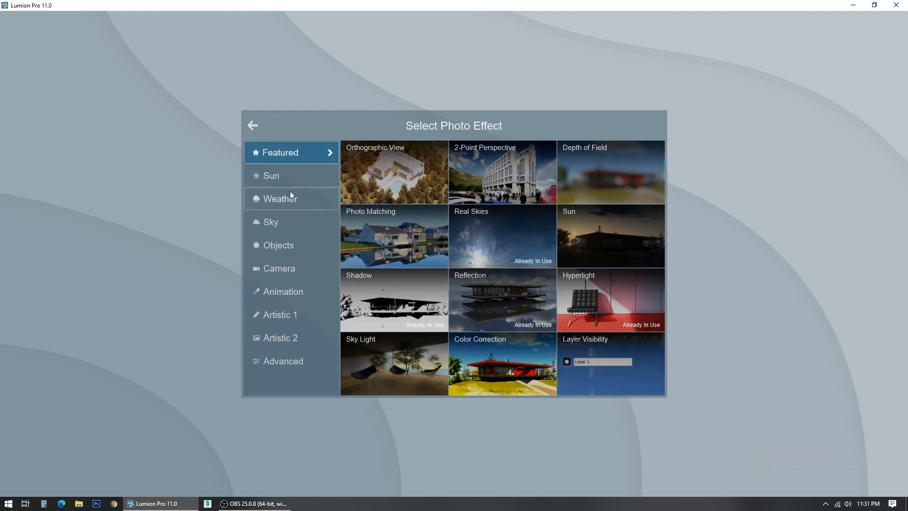
left_click(297, 175)
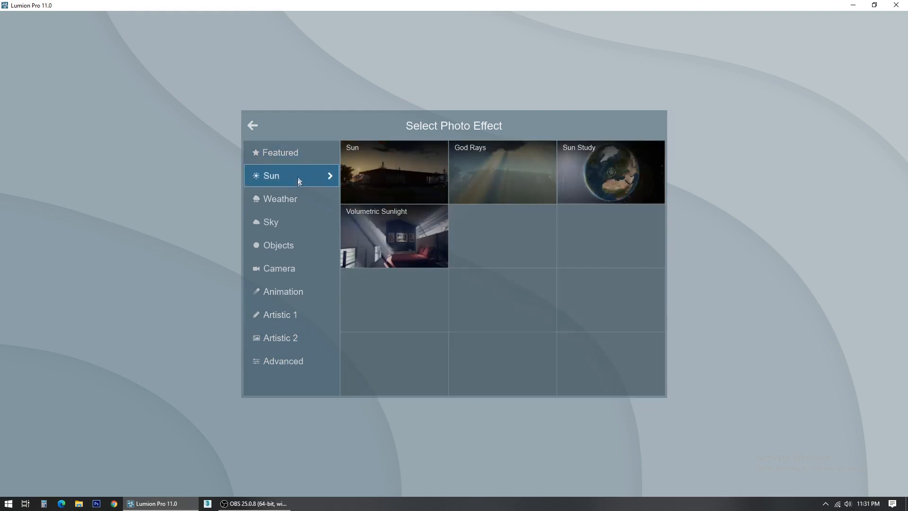
left_click(300, 194)
left_click(297, 221)
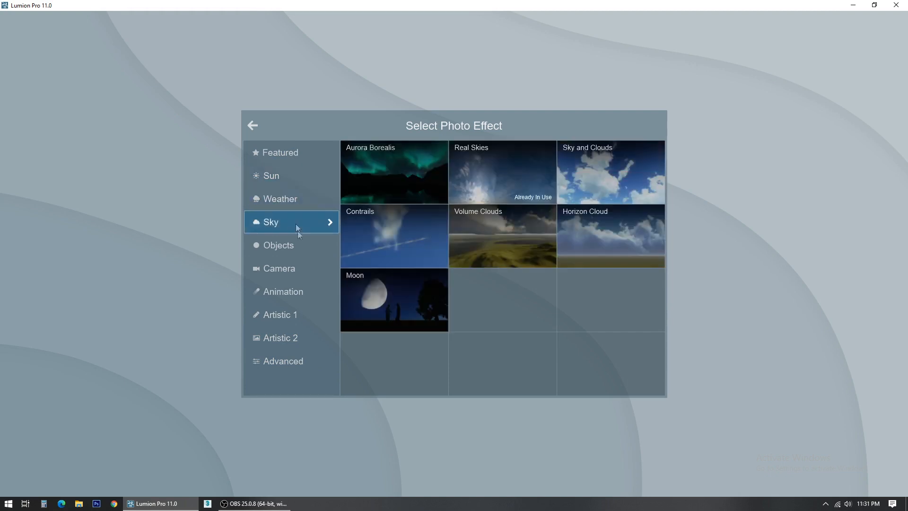
left_click(299, 247)
left_click(303, 271)
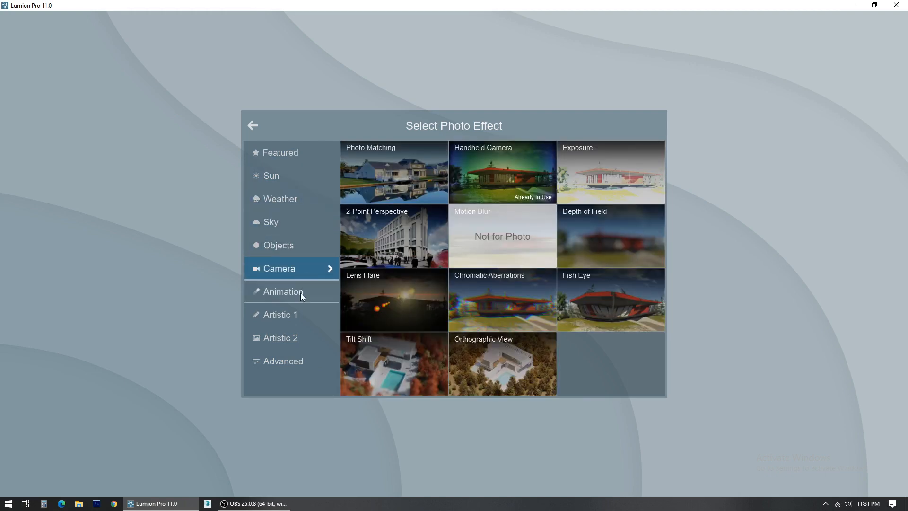
left_click(300, 293)
left_click(302, 320)
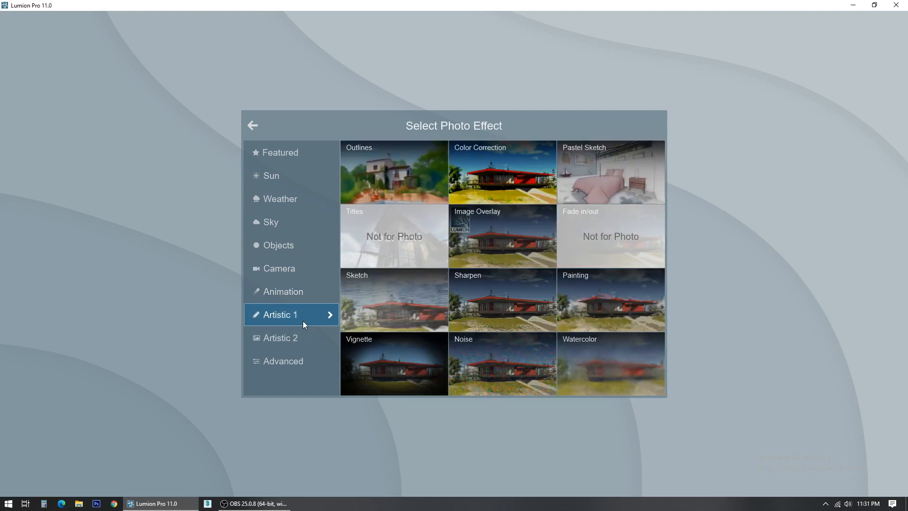
left_click(503, 170)
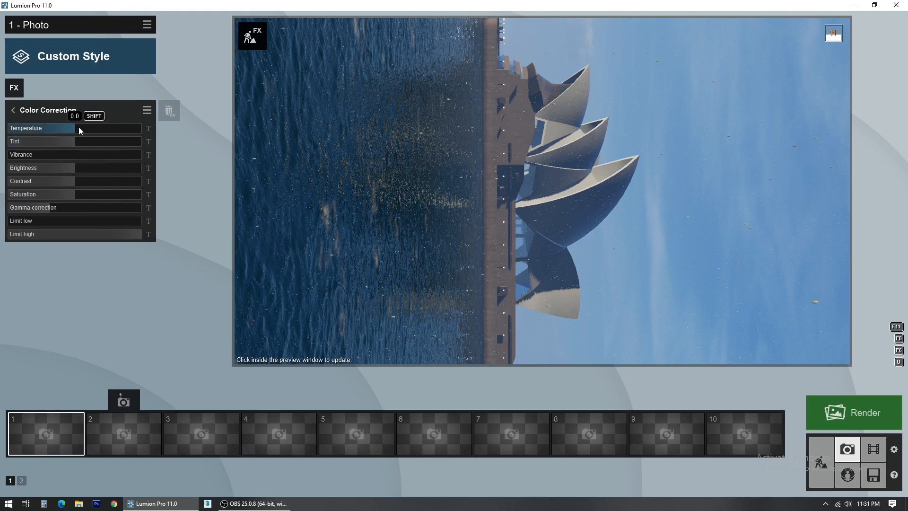
Step: Warm the color temperature, raise brightness to about 0.6, lower contrast and saturation, and refresh the photo preview
left_click_drag(72, 127, 94, 126)
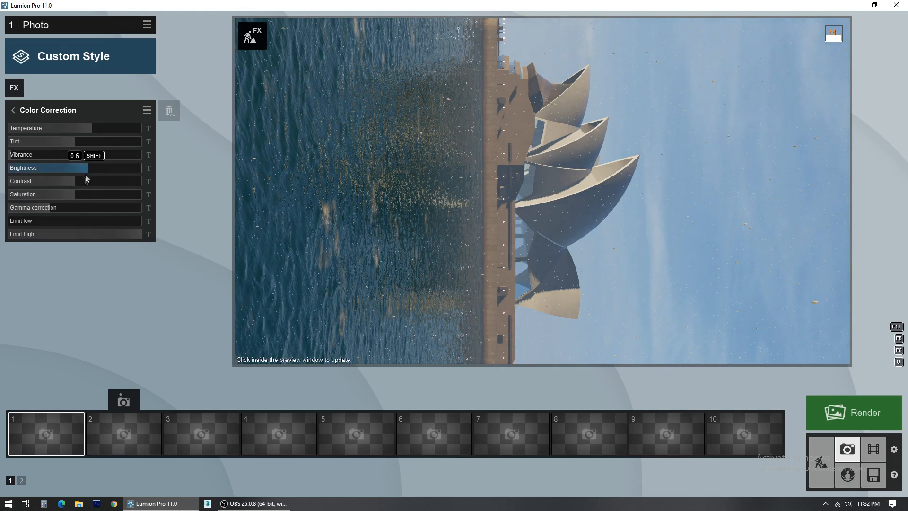
left_click_drag(73, 184, 66, 185)
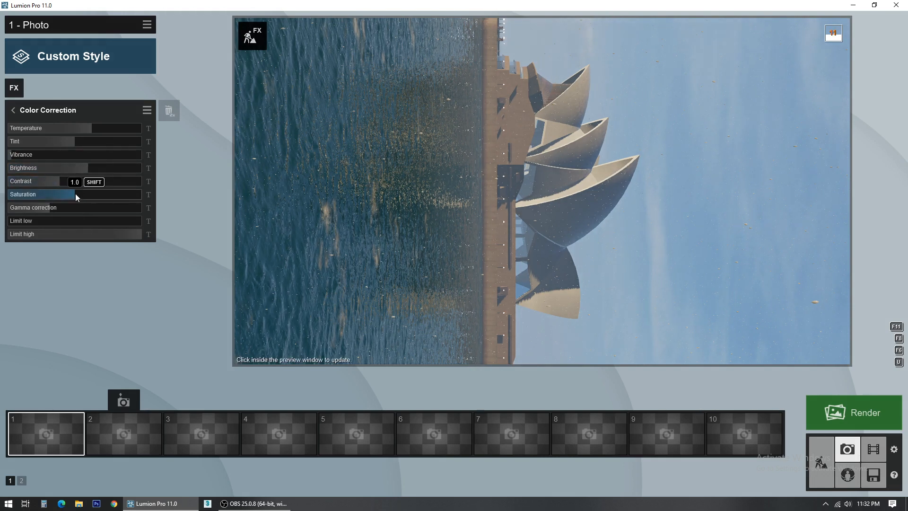
mouse_move(75, 193)
left_mouse_down()
mouse_move(87, 192)
mouse_move(74, 199)
left_mouse_up()
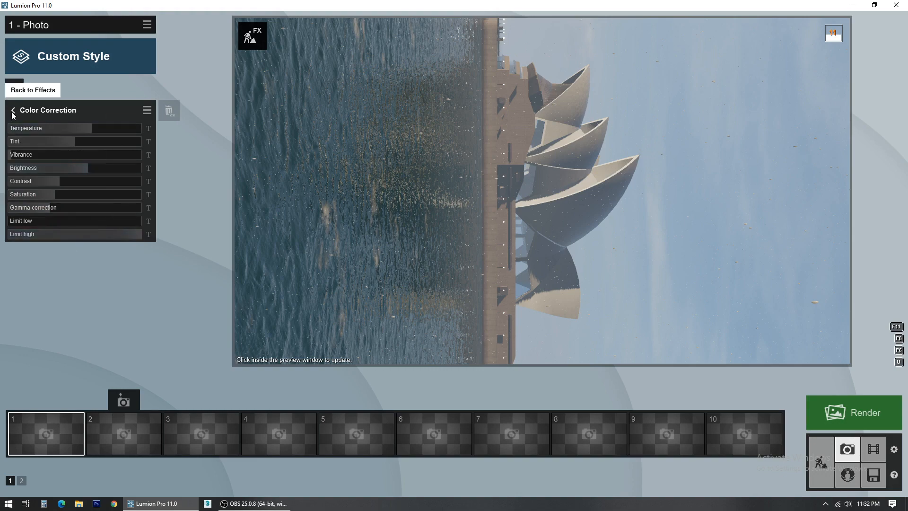
left_click(654, 148)
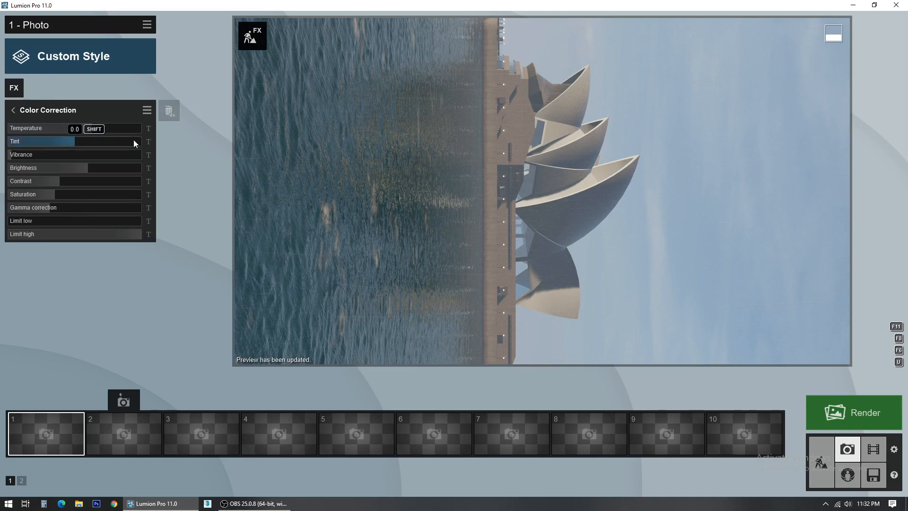
left_click(13, 111)
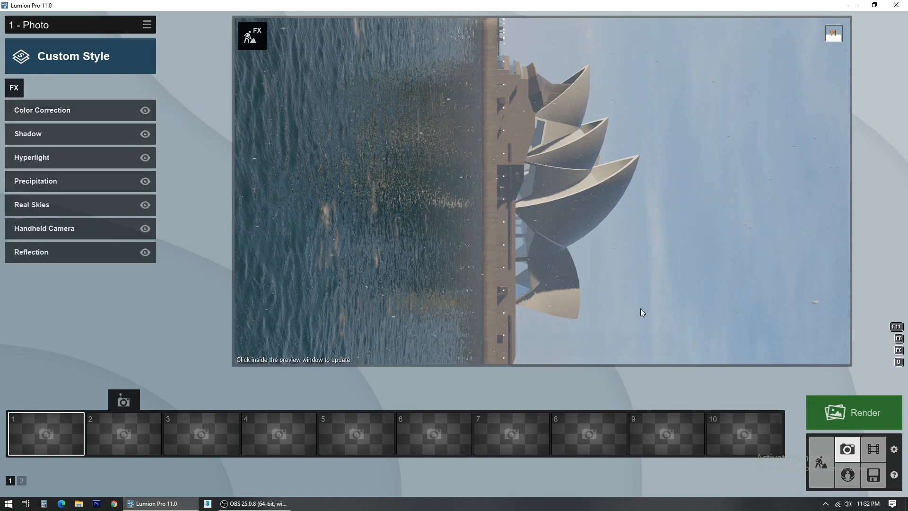
left_click(645, 248)
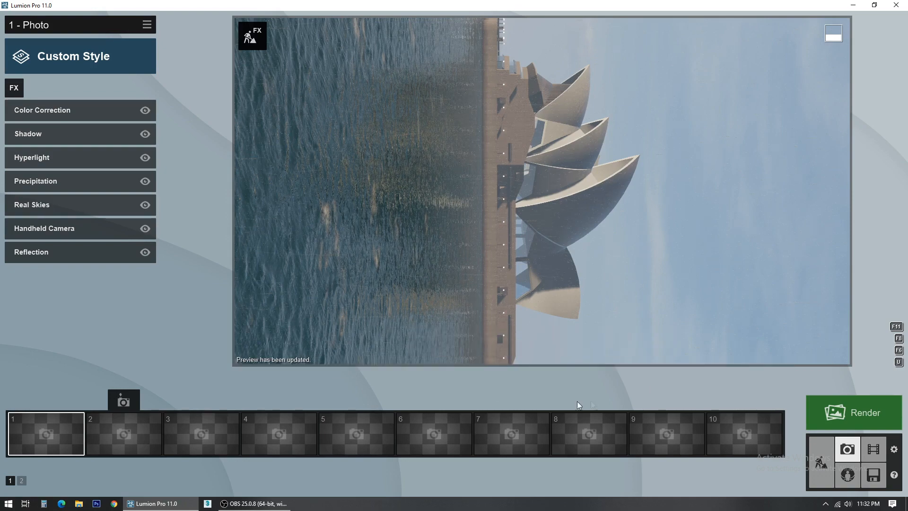
Step: Return to the build scene and place the Tug 002 boat on the water in front of the Opera House platform
left_click(822, 457)
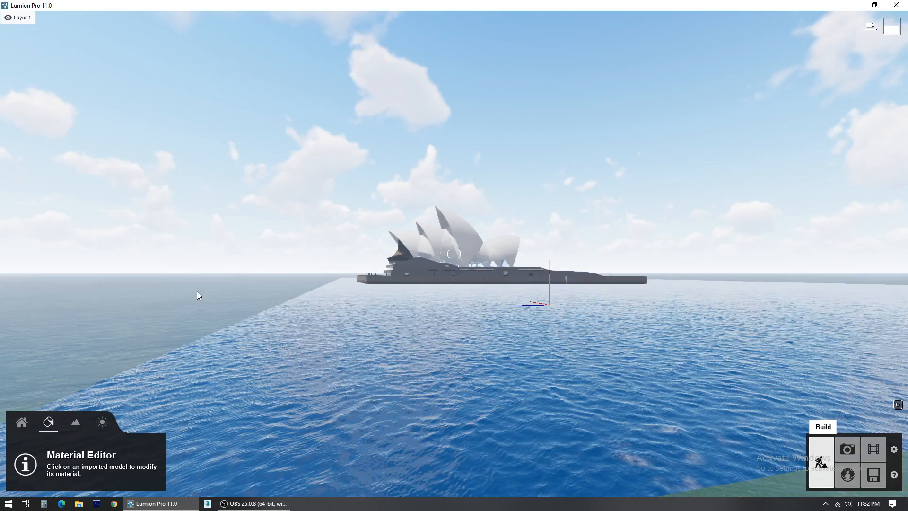
left_click(22, 423)
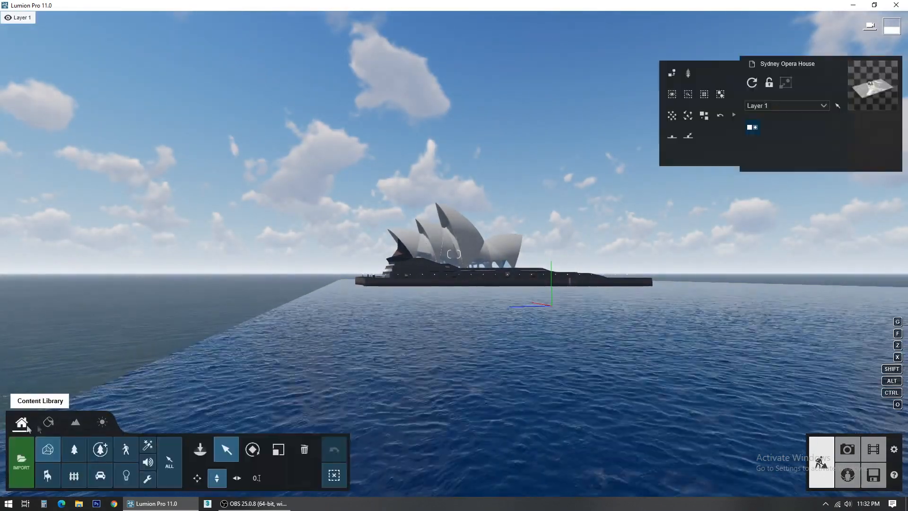
left_click(100, 475)
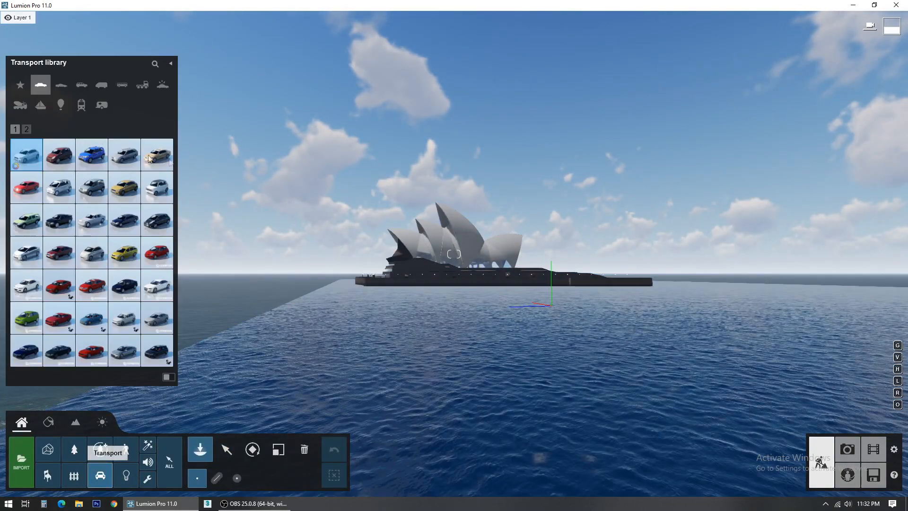
left_click(38, 106)
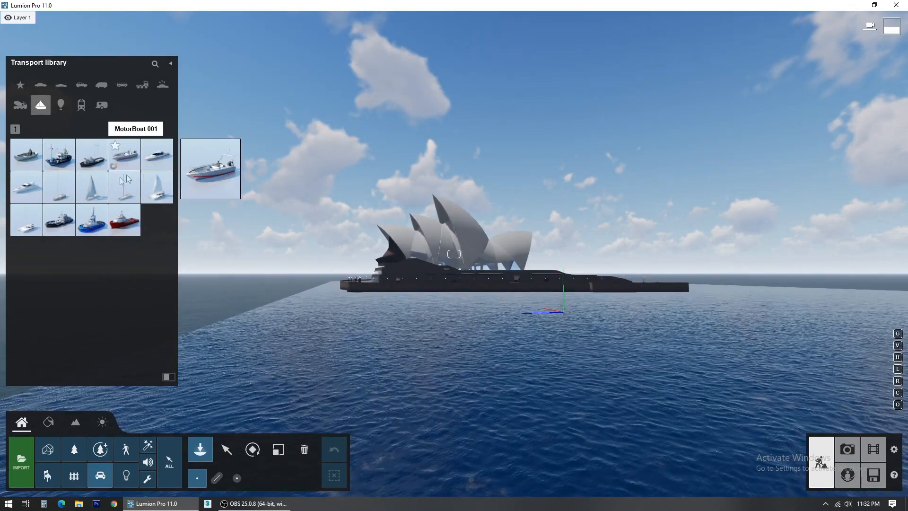
left_click(92, 155)
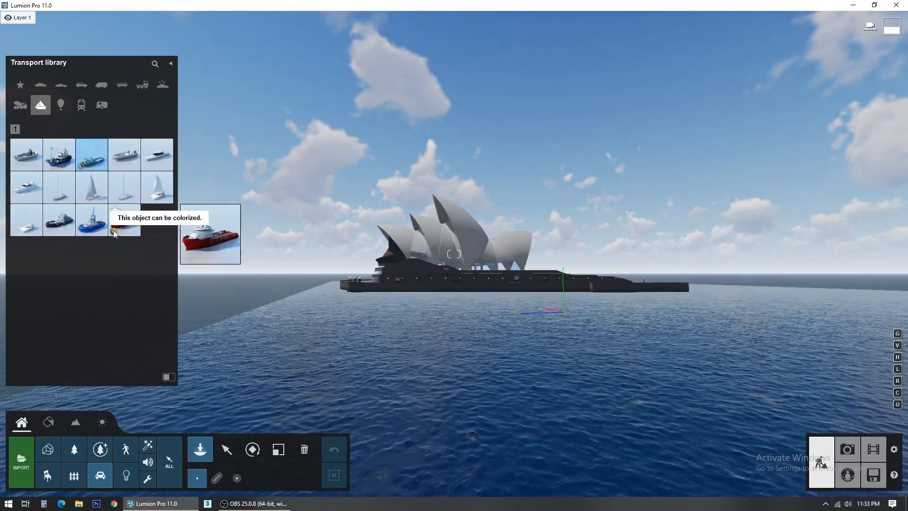
left_click(92, 220)
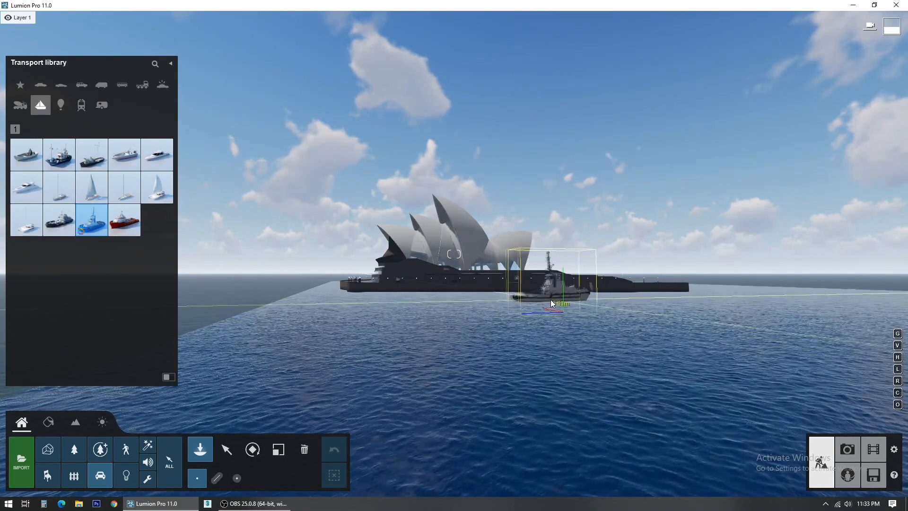
left_click(553, 302)
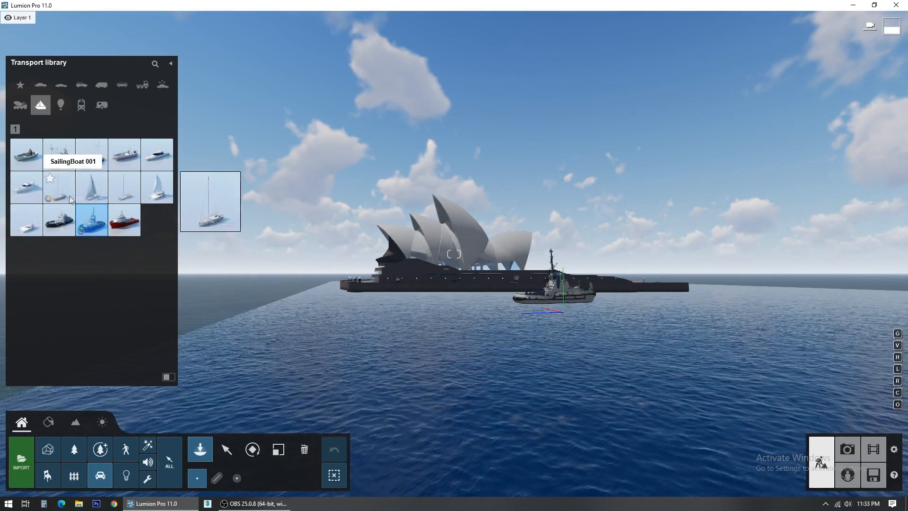
Step: Place FishingBoat 002 on the water, rotate it at an angle, and move it toward the platform's left end
left_click(92, 154)
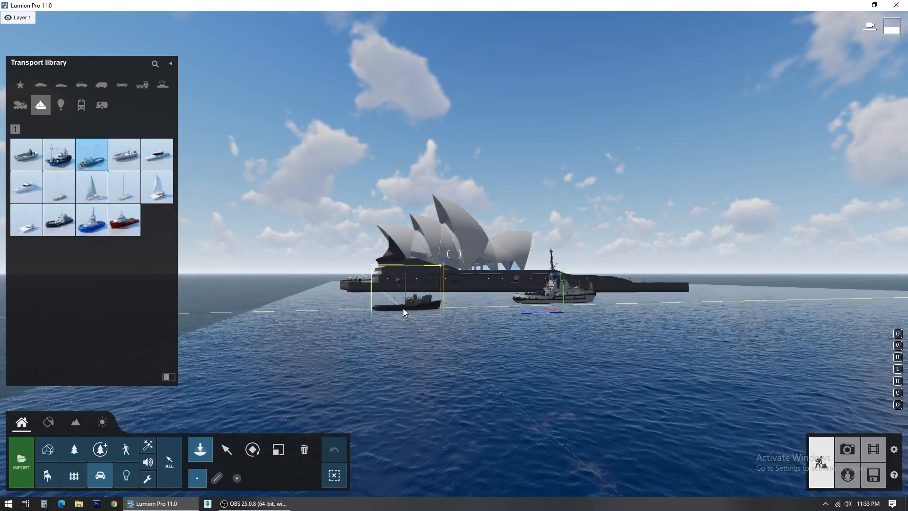
left_click(405, 308)
left_click(252, 449)
left_click_drag(407, 455, 436, 460)
left_click(226, 449)
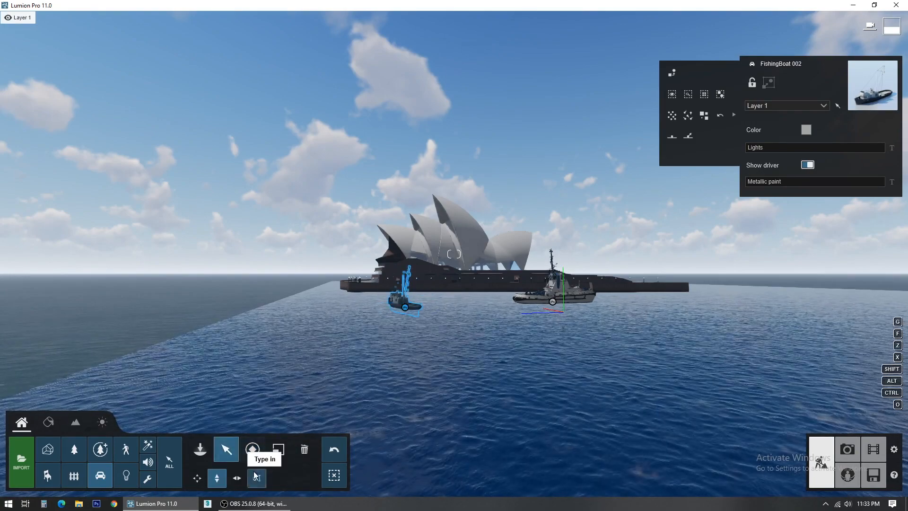
left_click_drag(404, 310, 369, 305)
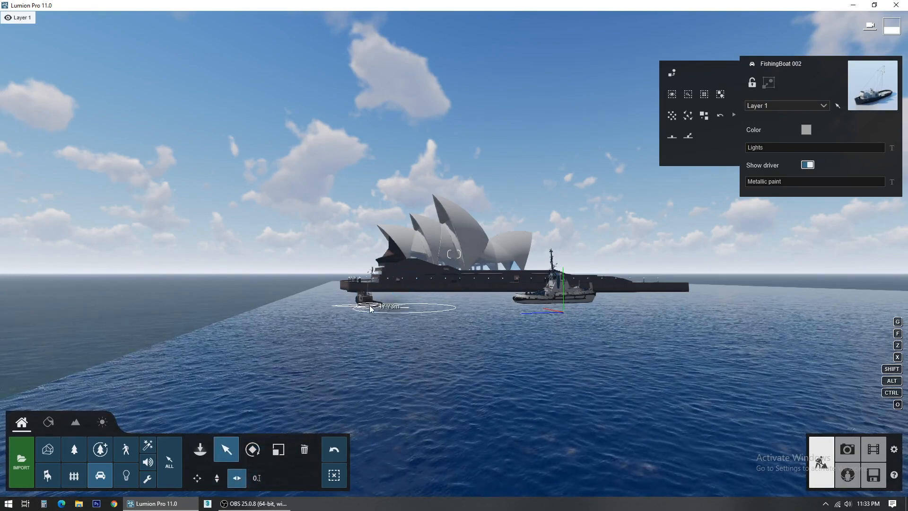
Step: Store the current rotated camera view in the first photo slot and restore that camera
left_click(848, 449)
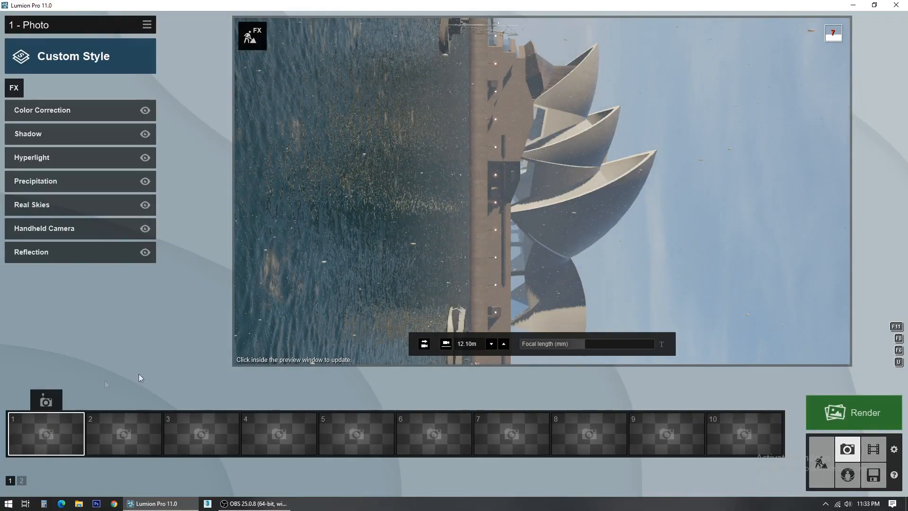
left_click(45, 399)
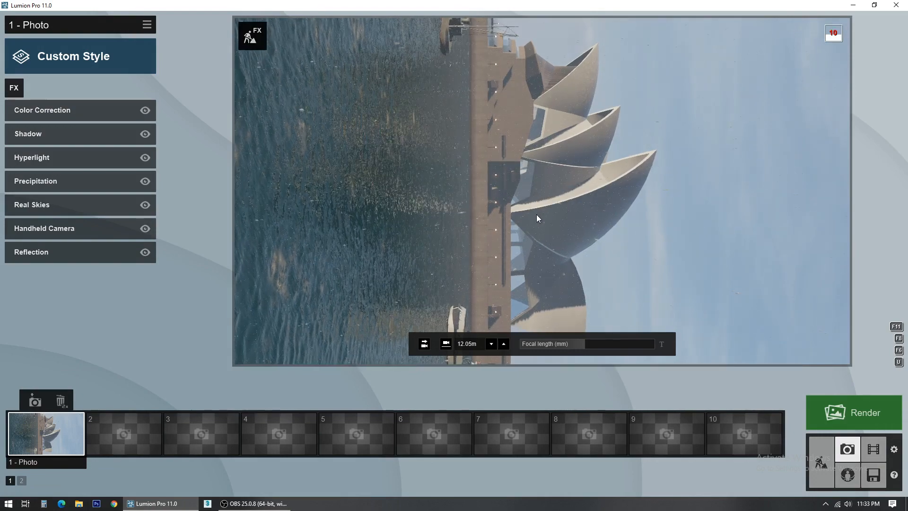
left_click(36, 423)
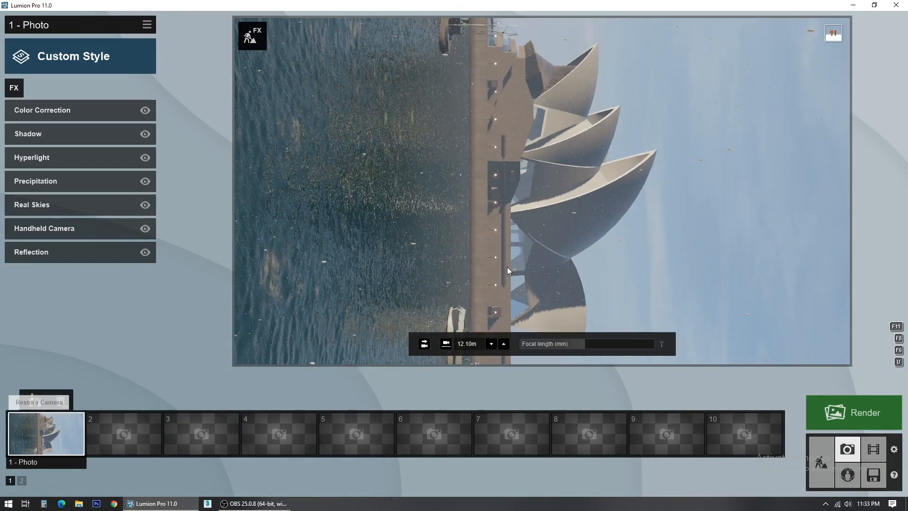
Step: Shift the tug and the fishing boat closer together in front of the Opera House and check them in the photo preview
left_click(821, 462)
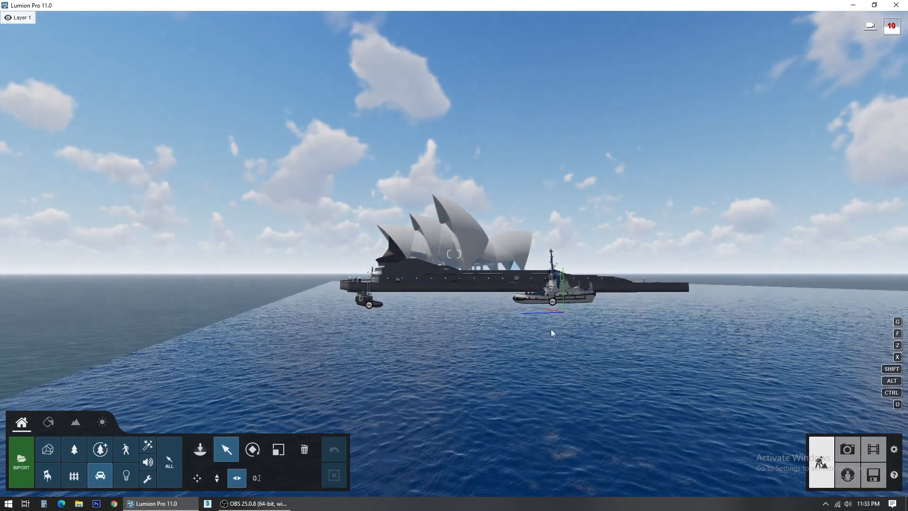
left_click_drag(552, 299, 530, 303)
left_click_drag(376, 301, 396, 304)
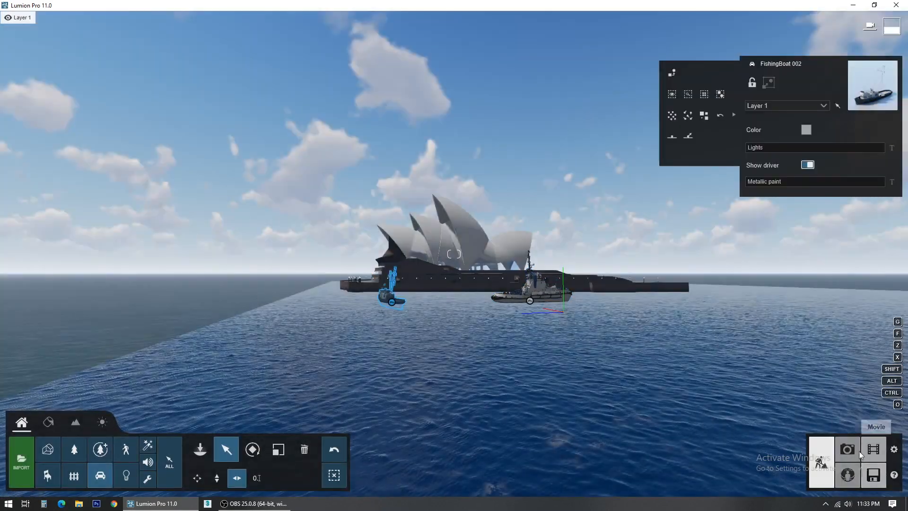
left_click(847, 449)
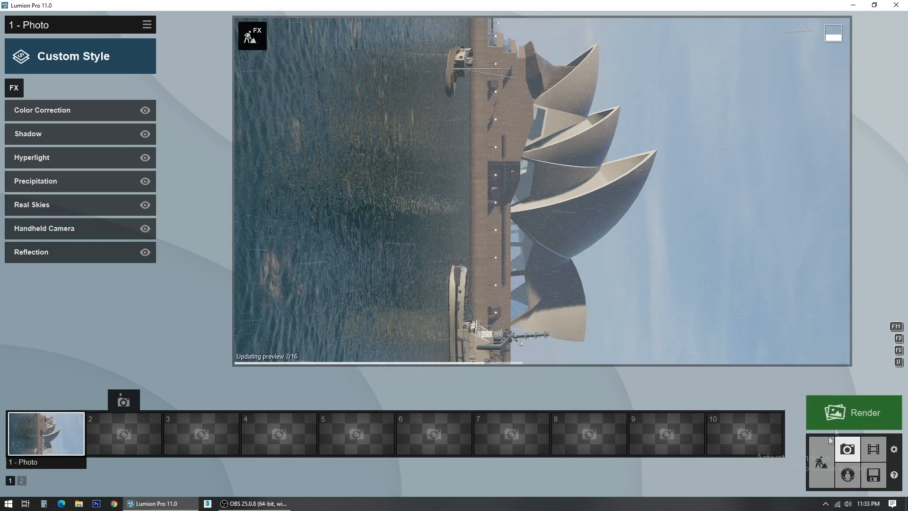
Step: Move the tug closer to the Opera House platform and check its placement in the photo preview
left_click(821, 461)
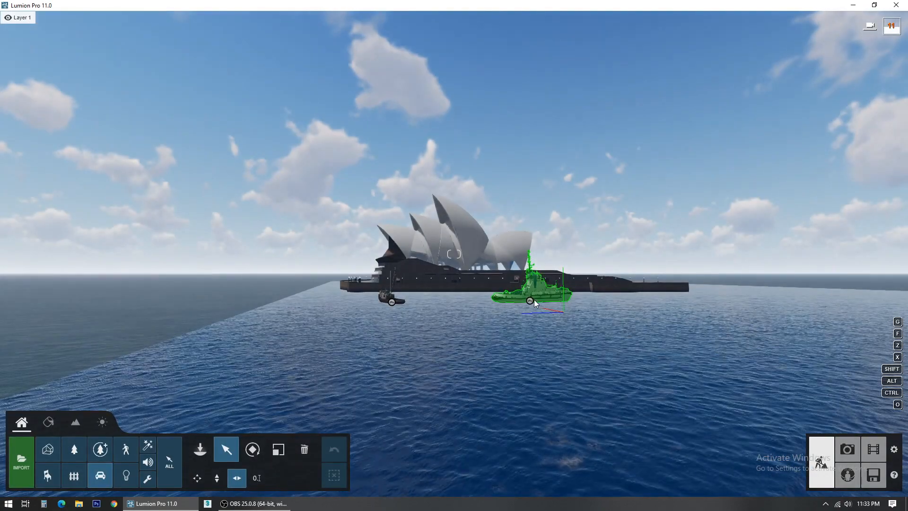
left_click(522, 297)
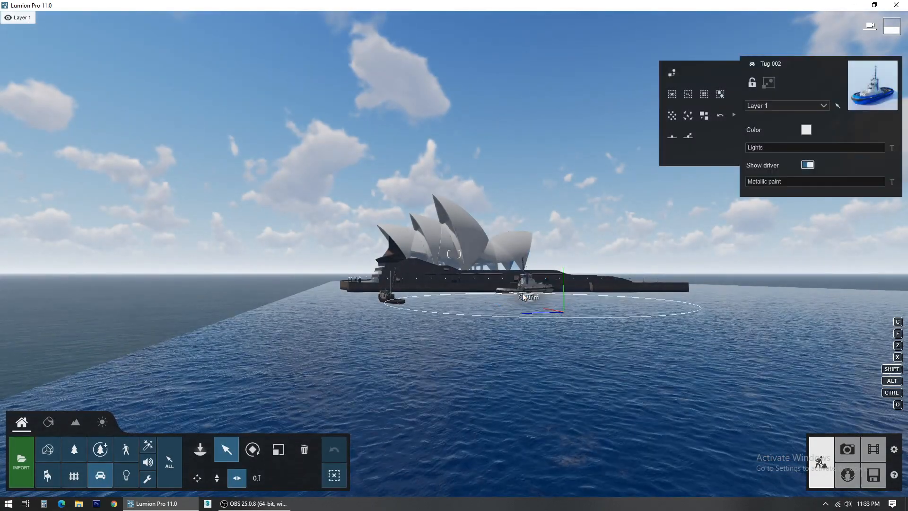
left_click(848, 450)
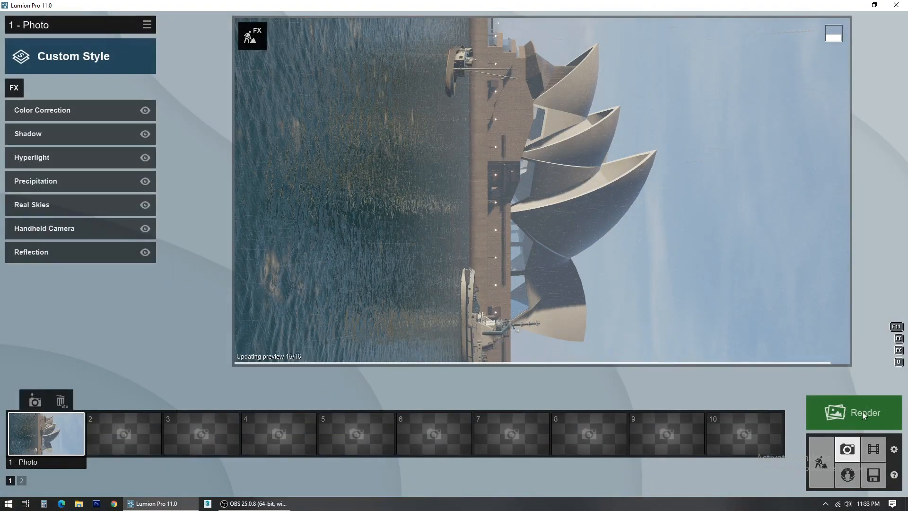
Step: Move the fishing boat back toward the platform's left end and return to the photo view
left_click(822, 462)
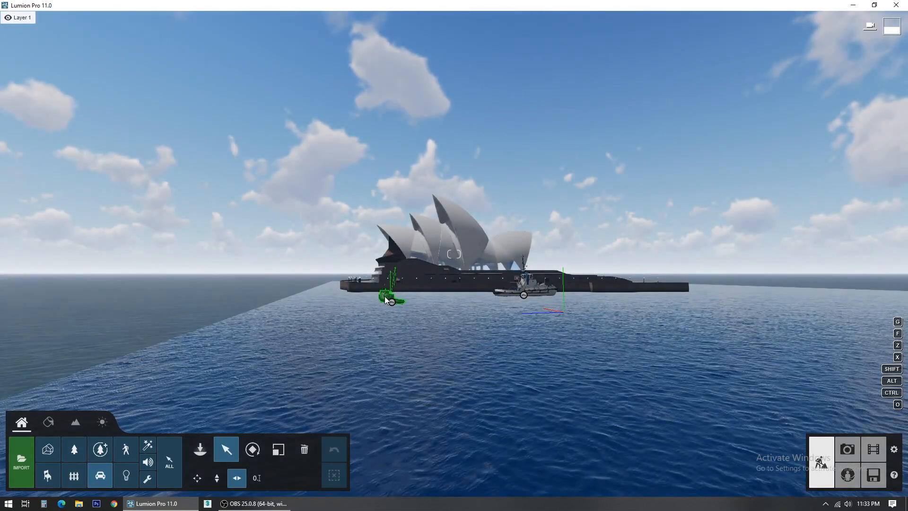
left_click(384, 303)
left_click_drag(384, 302, 367, 299)
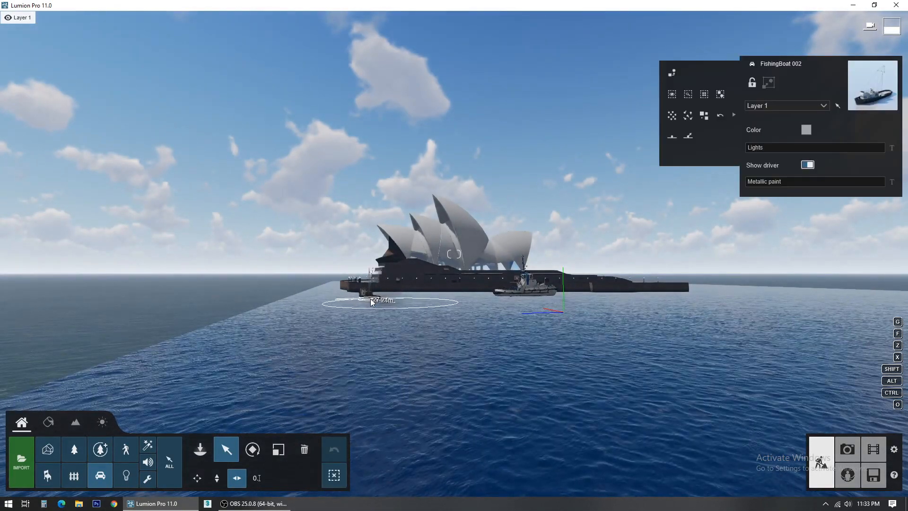
left_click(858, 451)
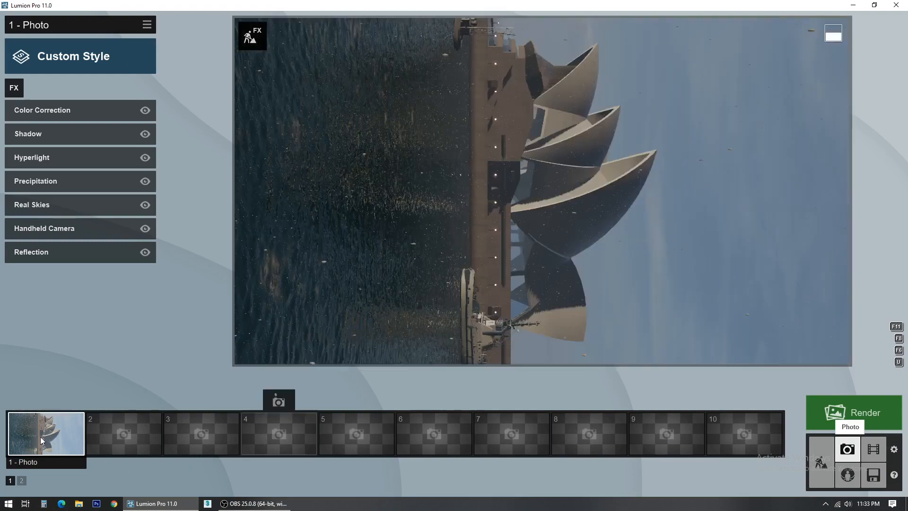
Step: Shift the tug farther along toward the Opera House platform's end and check its placement in the restored photo view
left_click(399, 294)
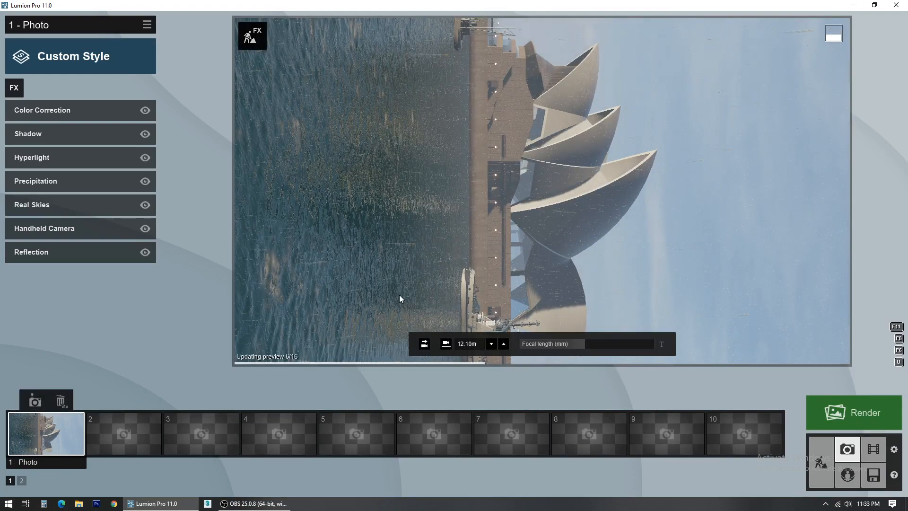
left_click(821, 460)
left_click_drag(523, 295, 542, 294)
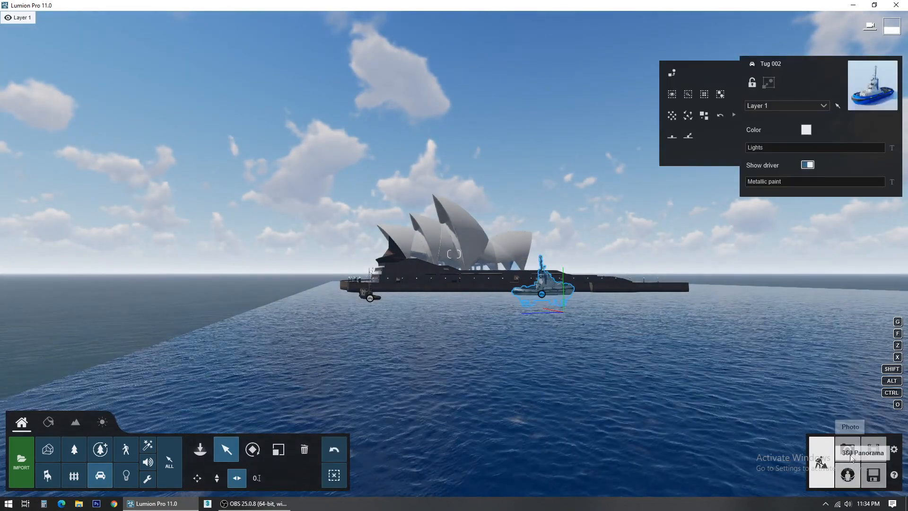
left_click(847, 449)
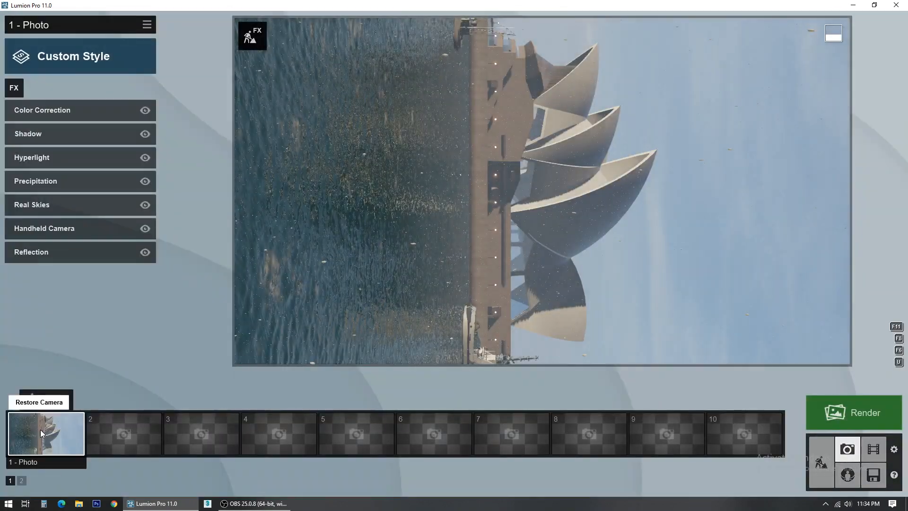
left_click(41, 429)
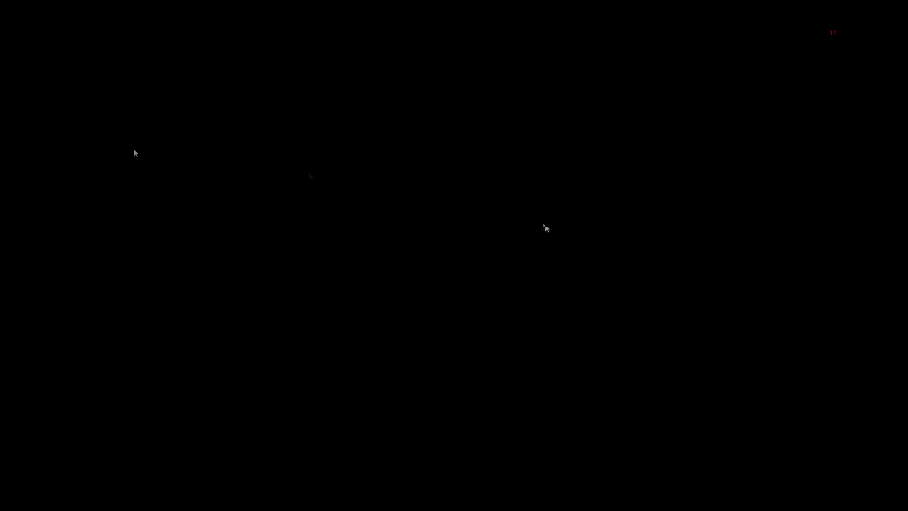
Step: Add the Sky Light effect to the photo, update the preview and open the render options
left_click(20, 91)
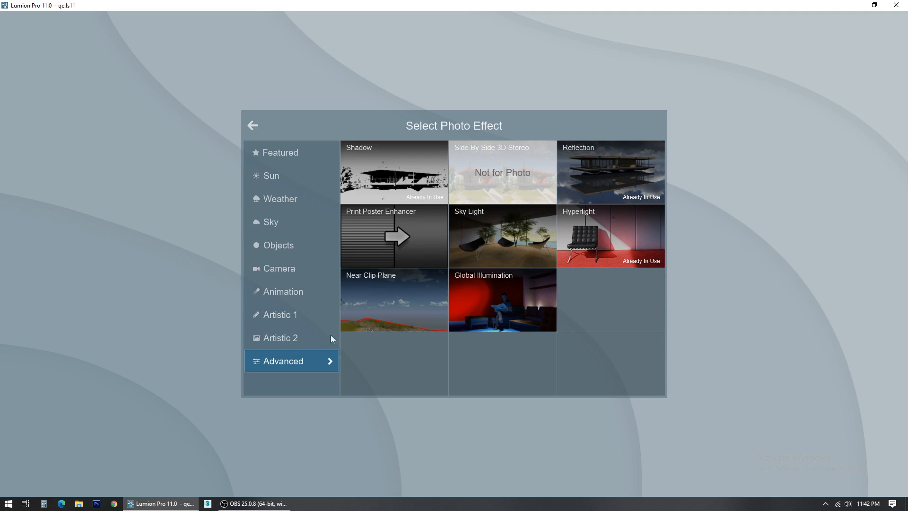
left_click(477, 238)
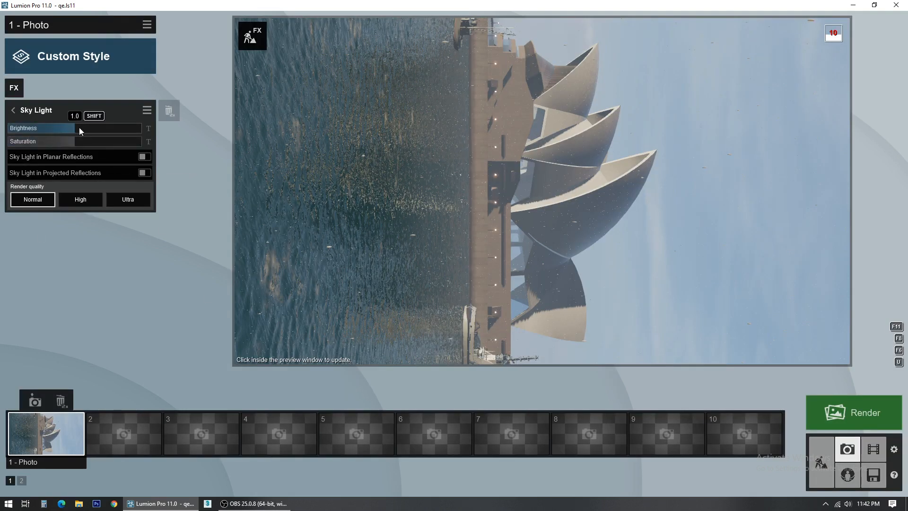
left_click(533, 188)
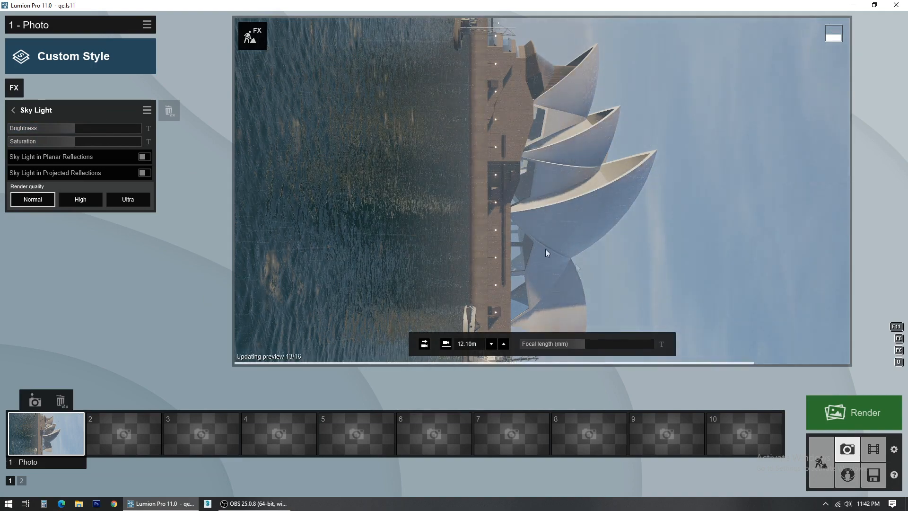
left_click(835, 418)
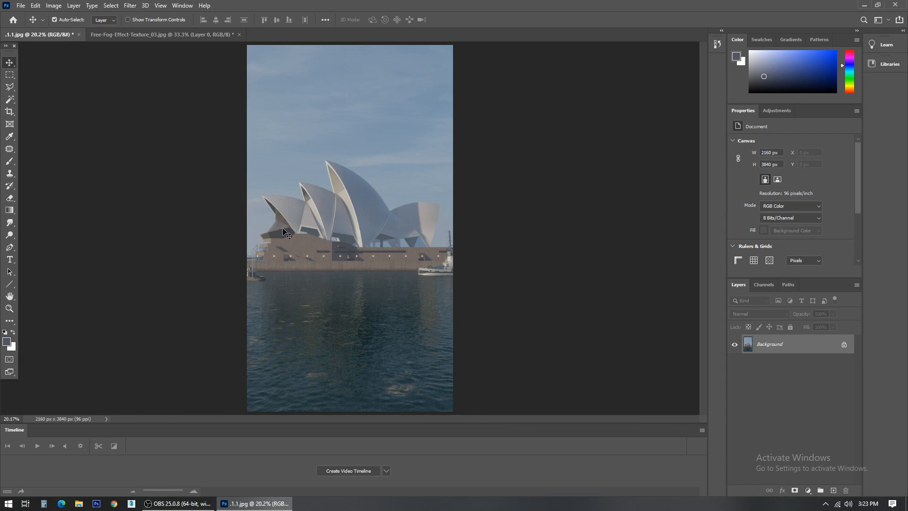
Step: In Photoshop, duplicate the render's Background layer and set the Camera Raw Temperature to 0 and Tint to +3
key("ctrl+j")
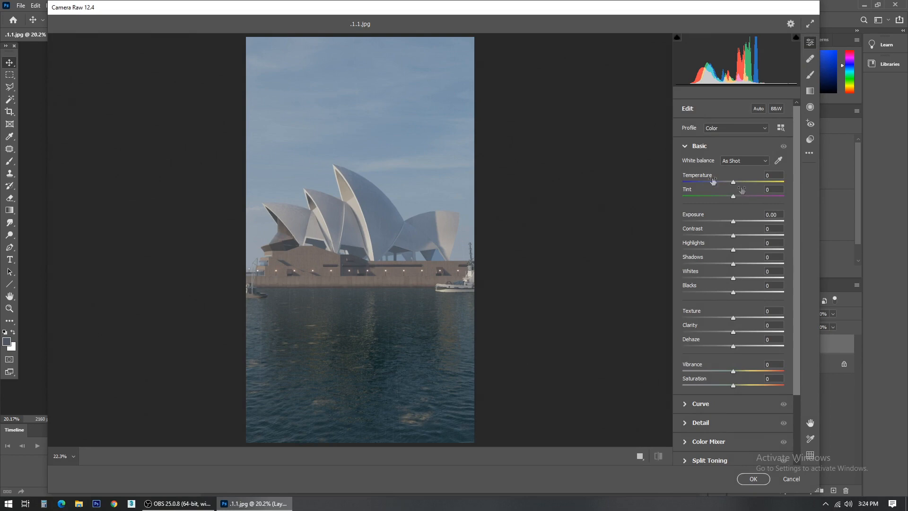
mouse_move(734, 181)
left_mouse_down()
mouse_move(724, 186)
mouse_move(735, 188)
left_mouse_up()
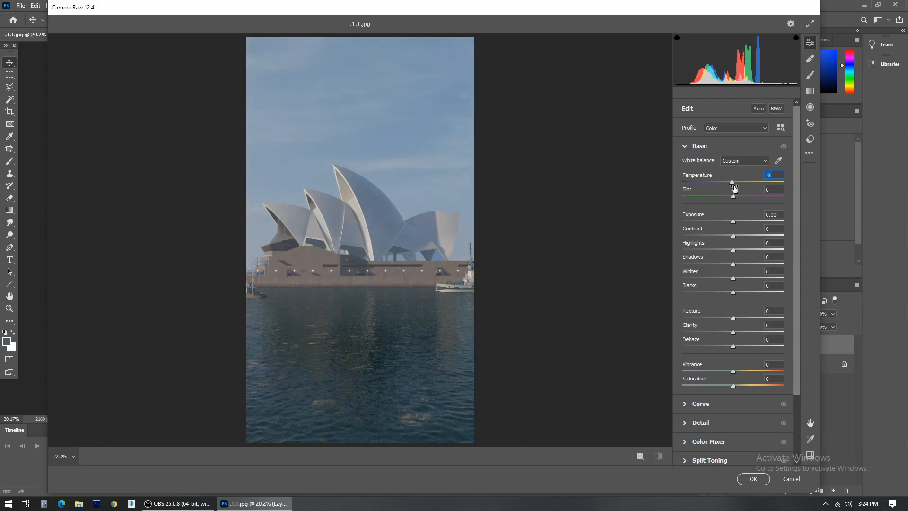
type("0")
mouse_move(734, 195)
left_mouse_down()
mouse_move(724, 194)
mouse_move(745, 190)
mouse_move(737, 191)
left_mouse_up()
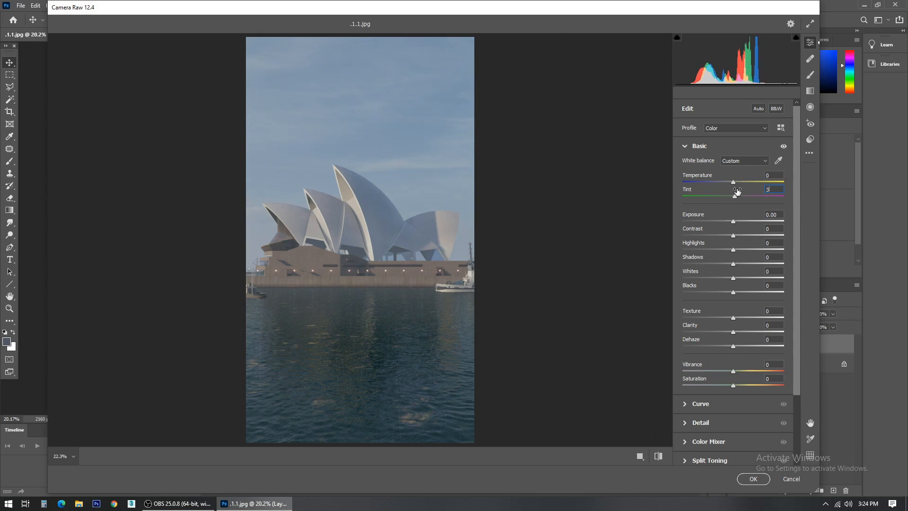
Step: Set the Camera Raw Exposure to +0.30 and Contrast to +40
left_click(739, 222)
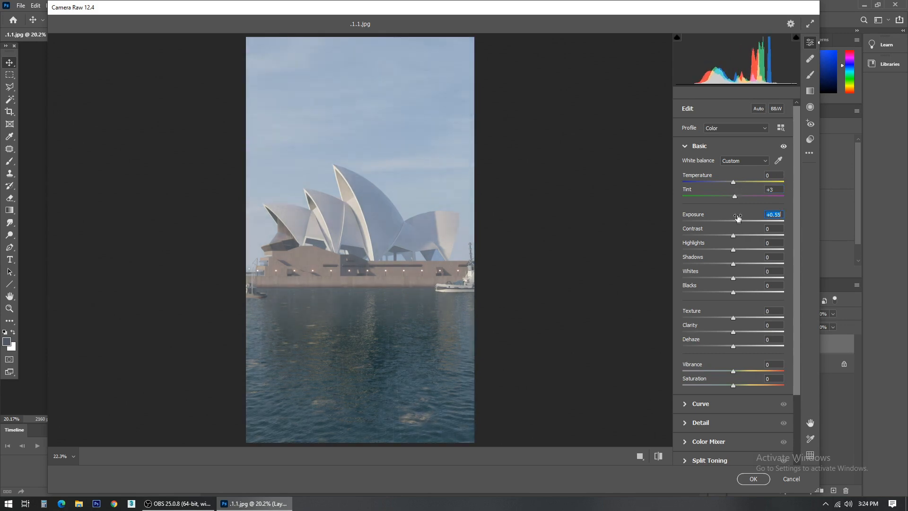
type("0.3")
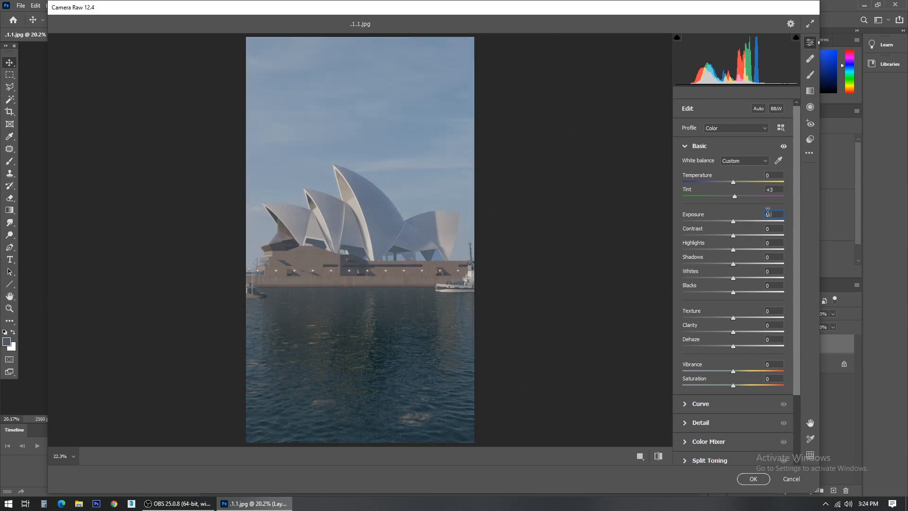
left_click_drag(733, 236, 756, 239)
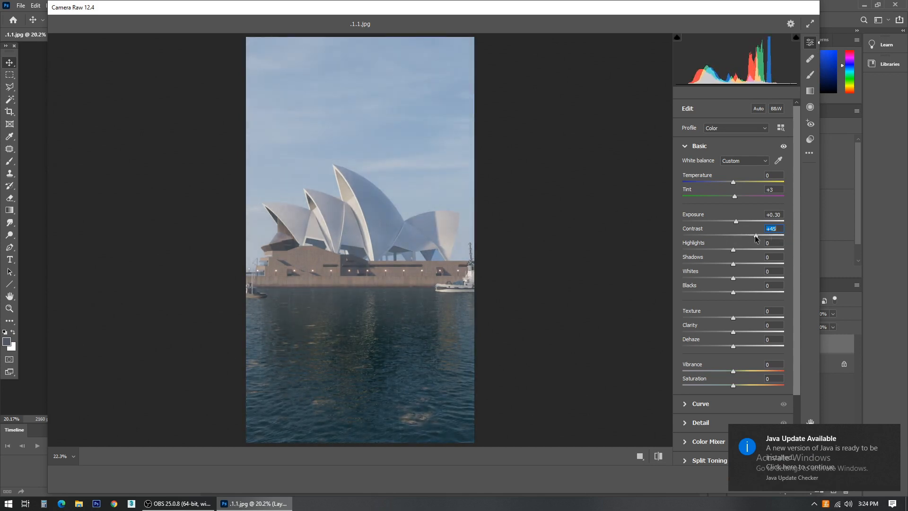
type("40")
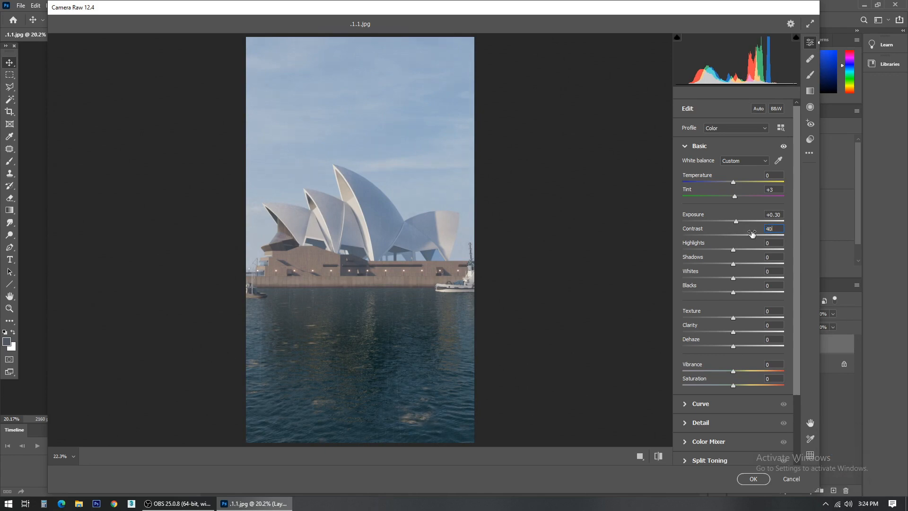
Step: Try several Highlights values in Camera Raw and set Highlights to -40
left_click(770, 242)
type("75")
key("Return")
type("-93")
key("Return")
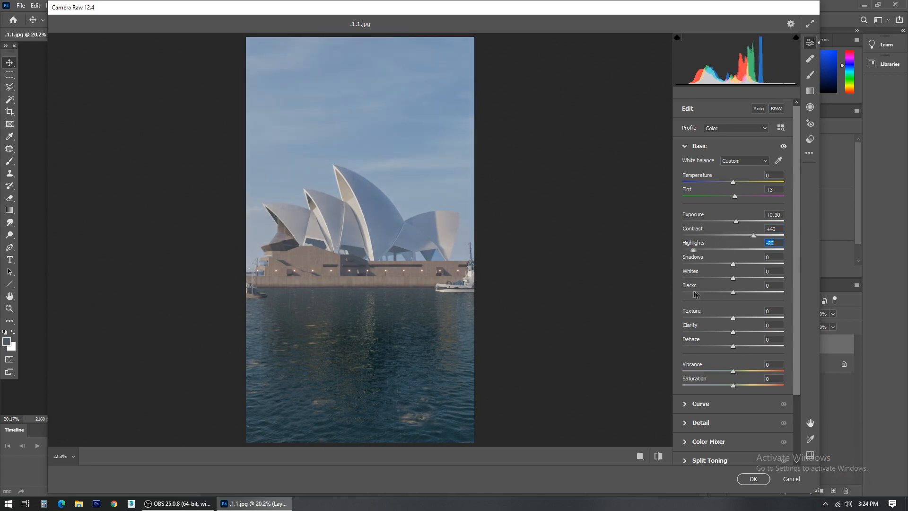
left_click_drag(691, 295, 711, 302)
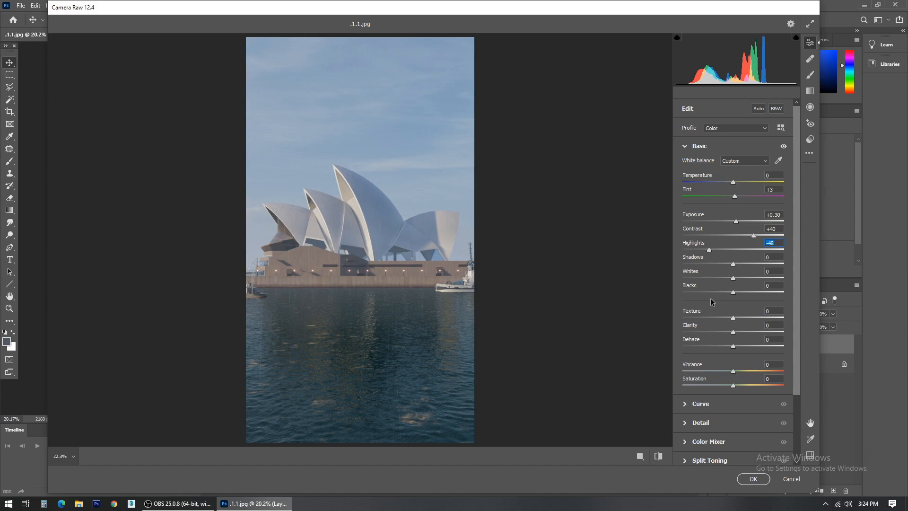
type("-35")
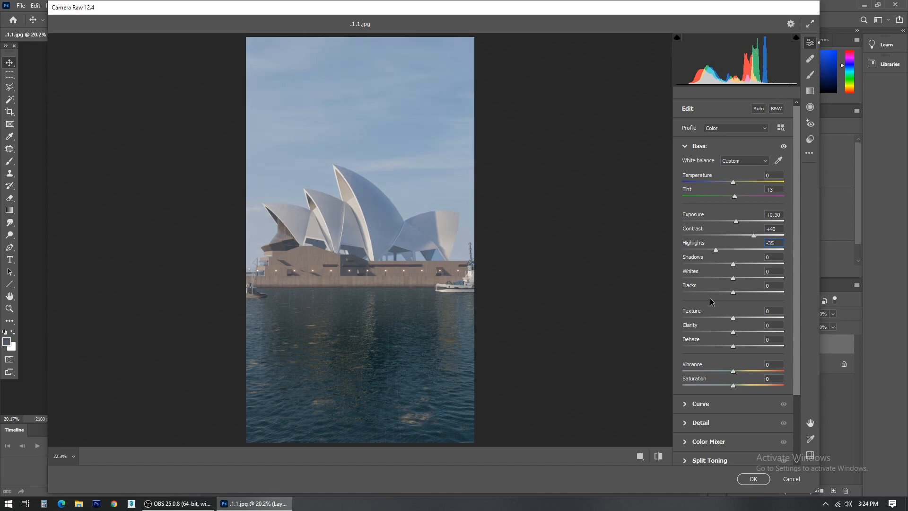
key("BackSpace")
key("BackSpace")
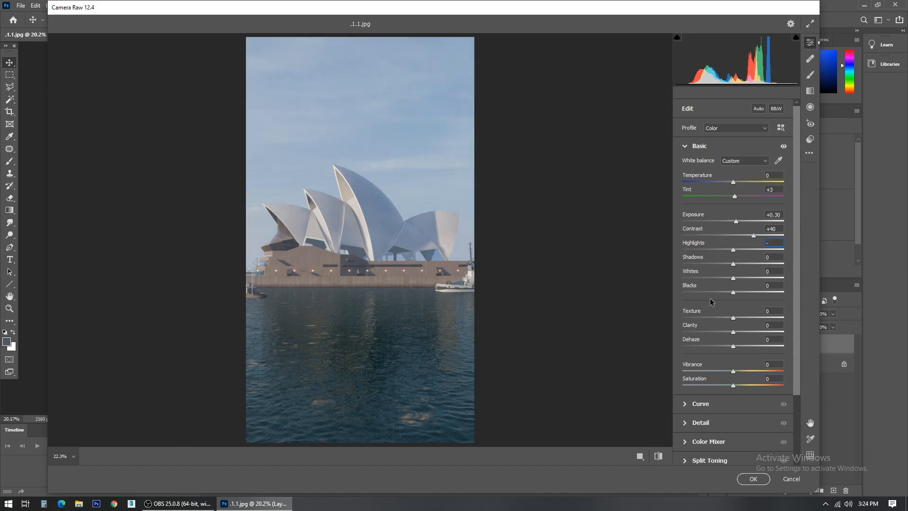
type("40")
Step: Set the Camera Raw Shadows to +30 and, after trying other values, Whites to 0
left_click_drag(734, 263, 745, 306)
type("0")
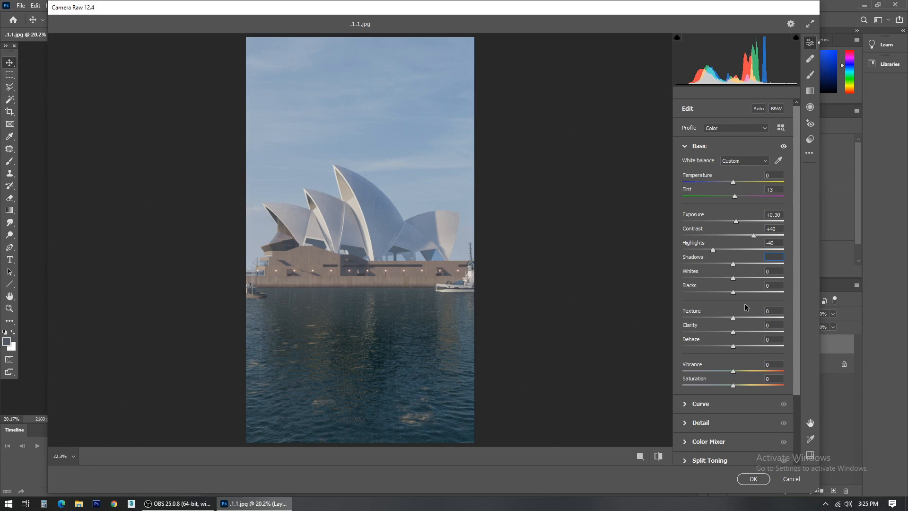
type("25")
key("BackSpace")
type("30")
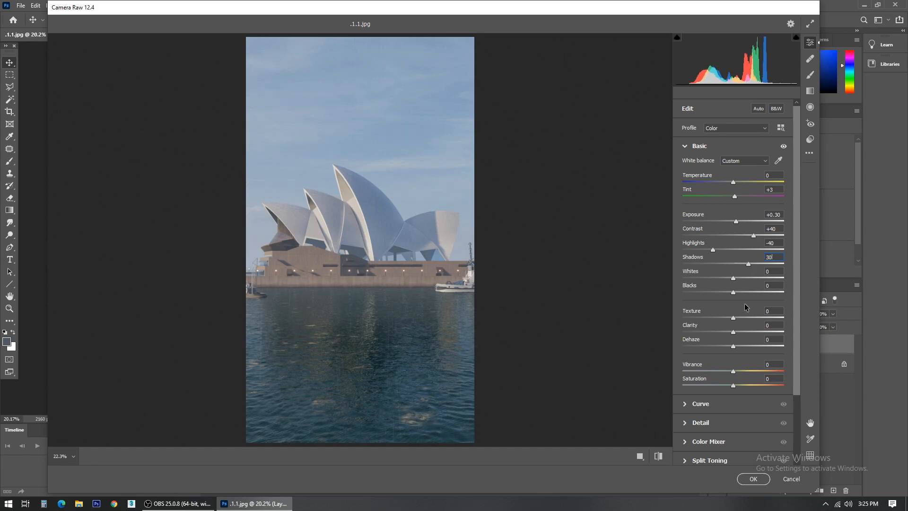
left_click_drag(735, 278, 757, 304)
type("0")
Step: Set the Camera Raw Texture to +17, Clarity to +30 and Dehaze to +5
left_click_drag(733, 317, 762, 318)
type("30")
key("BackSpace")
key("BackSpace")
type("17")
left_click_drag(734, 329, 766, 340)
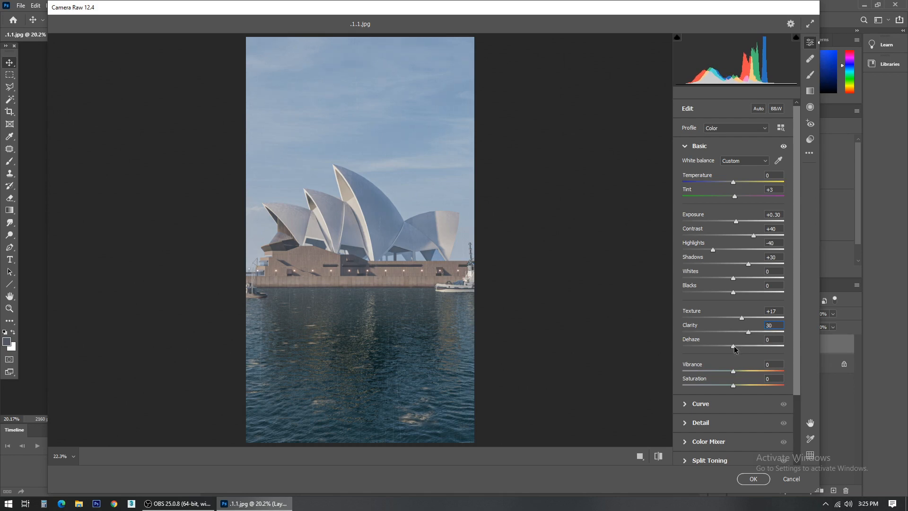
mouse_move(734, 347)
left_mouse_down()
mouse_move(720, 345)
mouse_move(752, 348)
mouse_move(728, 348)
mouse_move(737, 350)
left_mouse_up()
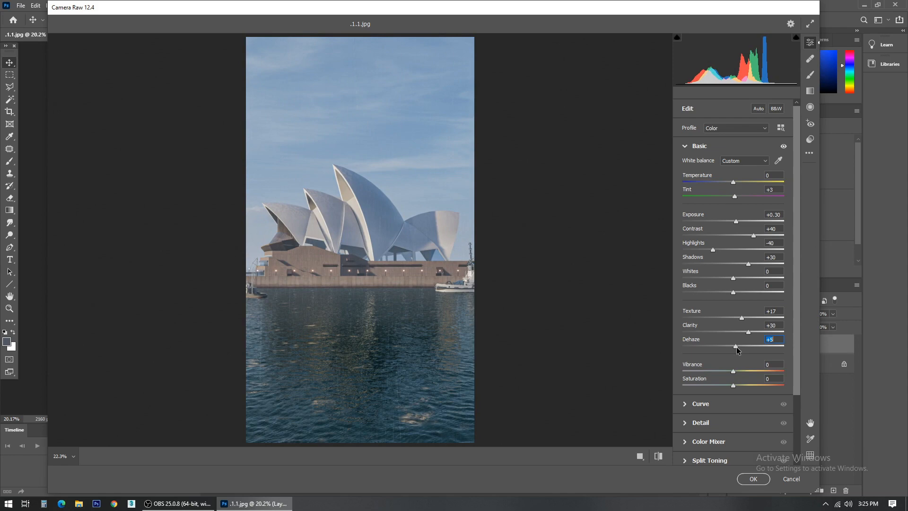
Step: Set Vibrance to -3 and Saturation to +11, and apply the Camera Raw adjustments to the duplicated layer
left_click_drag(732, 365, 749, 384)
left_click_drag(734, 373, 730, 372)
left_click_drag(733, 385, 746, 380)
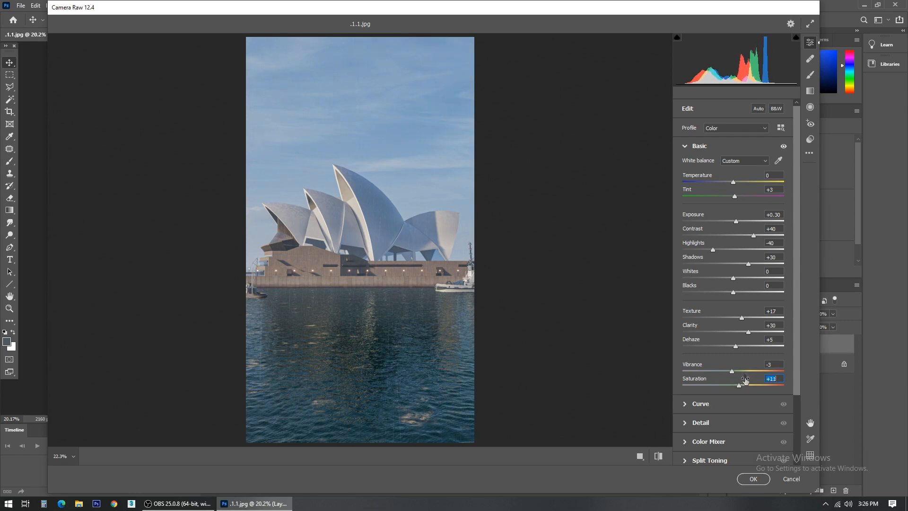
left_click(753, 479)
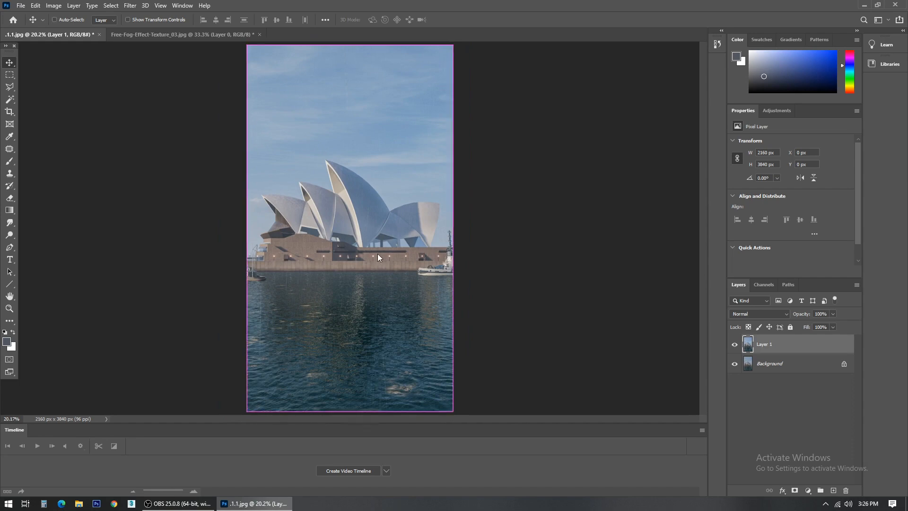
Step: Apply a second Camera Raw pass to the duplicated layer with Exposure set to +0.10
key("ctrl+shift+a")
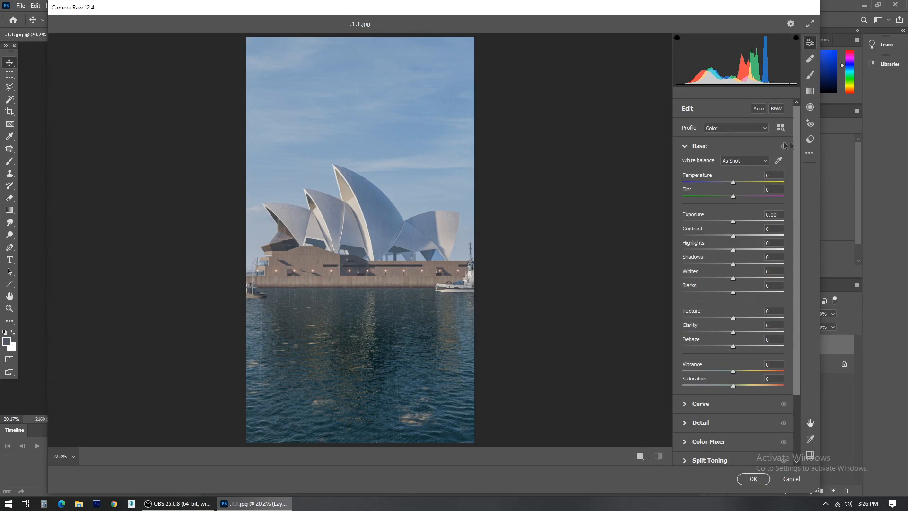
left_click_drag(737, 214, 738, 215)
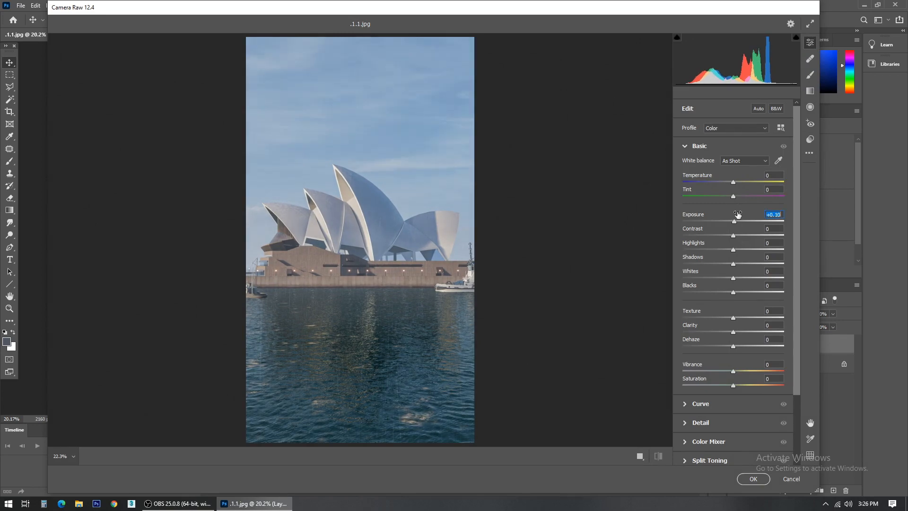
left_click(748, 477)
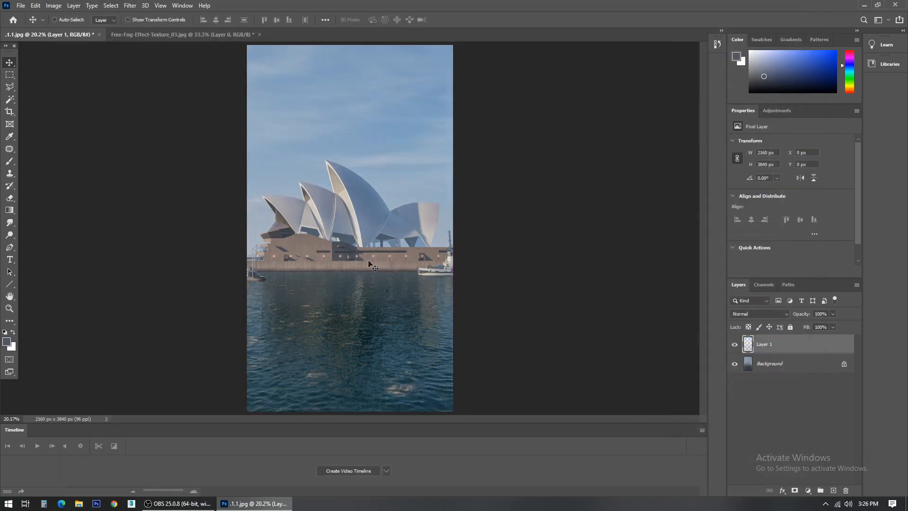
Step: Examine the graded image up close, checking the water reflections, the Opera House shells and the boats
scroll(382, 272, "up", 3, "alt")
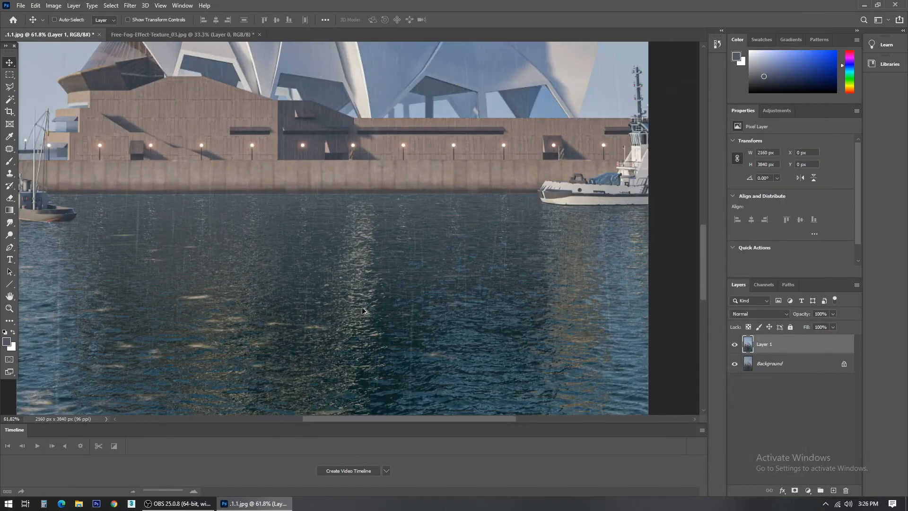
scroll(361, 308, "down", 4, "alt")
scroll(374, 311, "up", 4, "alt")
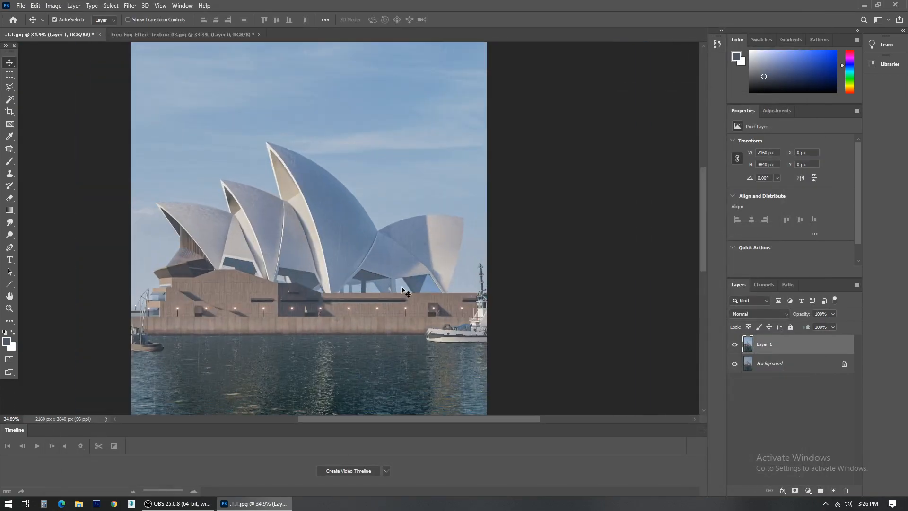
scroll(416, 190, "down", 1)
scroll(227, 194, "up", 2, "alt")
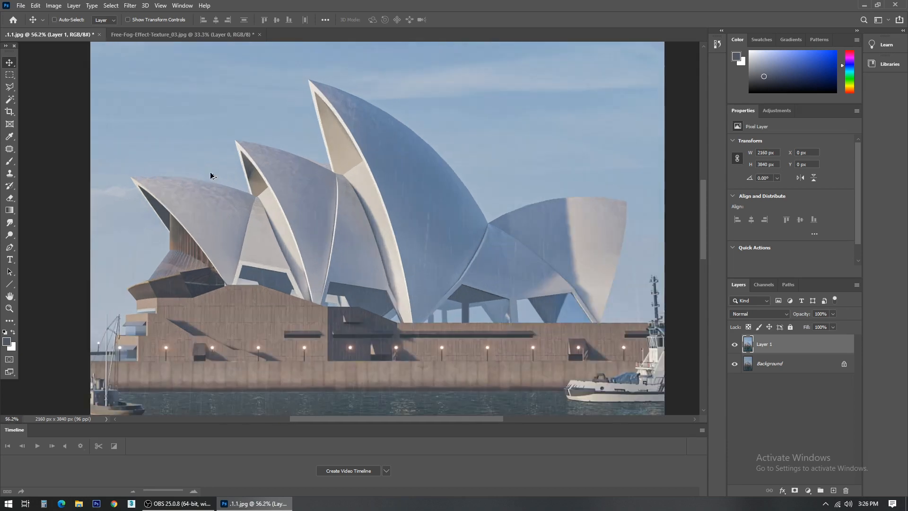
scroll(258, 190, "down", 5, "alt")
scroll(321, 385, "down", 2, "alt")
scroll(302, 297, "up", 1, "alt")
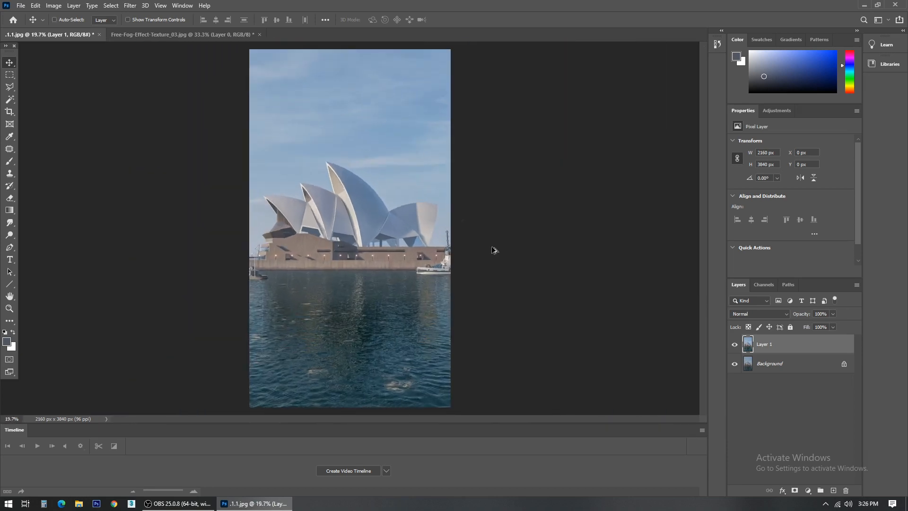
Step: Try cropping the sky and water to an image height of 3181 px, and undo the crop
left_click(10, 111)
left_click_drag(358, 51, 355, 67)
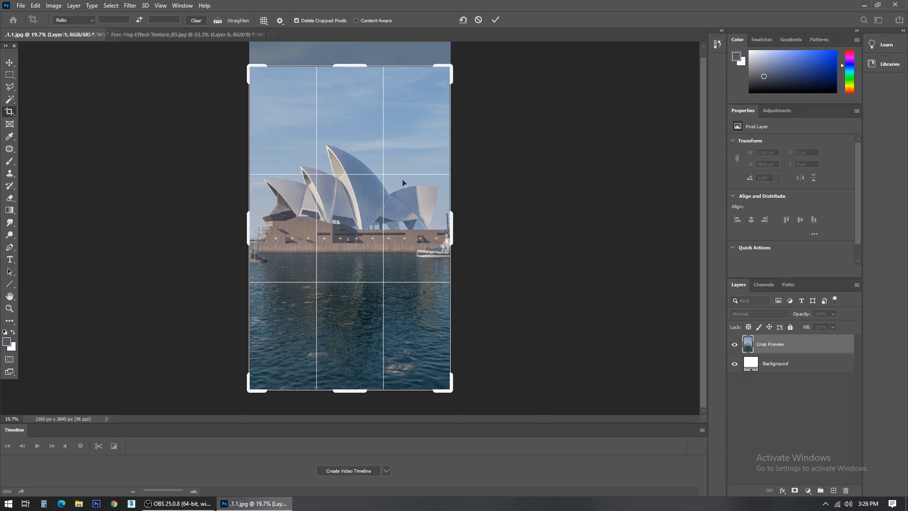
left_click_drag(356, 392, 358, 380)
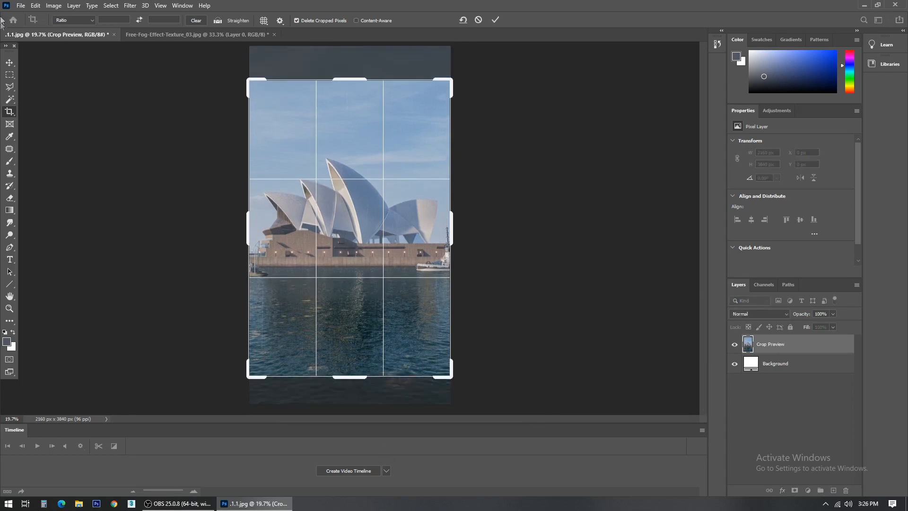
left_click(9, 62)
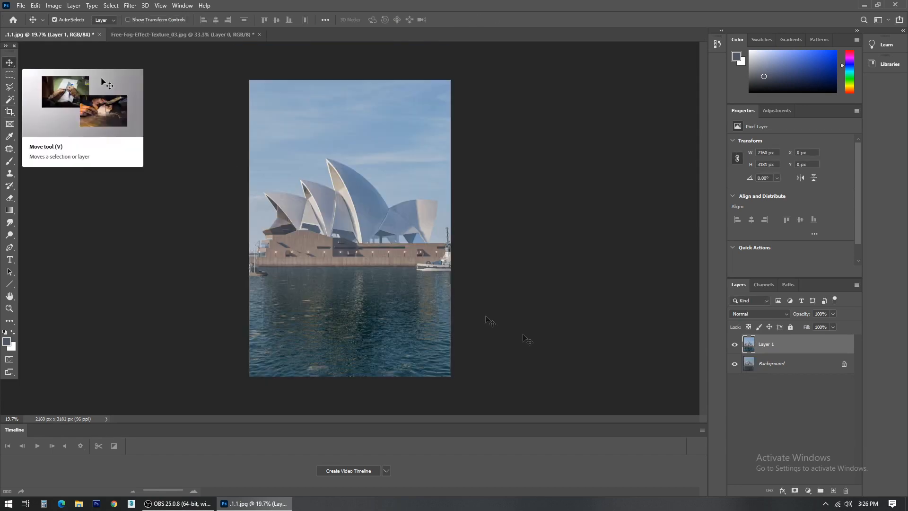
key("ctrl+z")
Step: Crop a little off the sky and water so the image measures 2160 x 3635 px
left_click(9, 111)
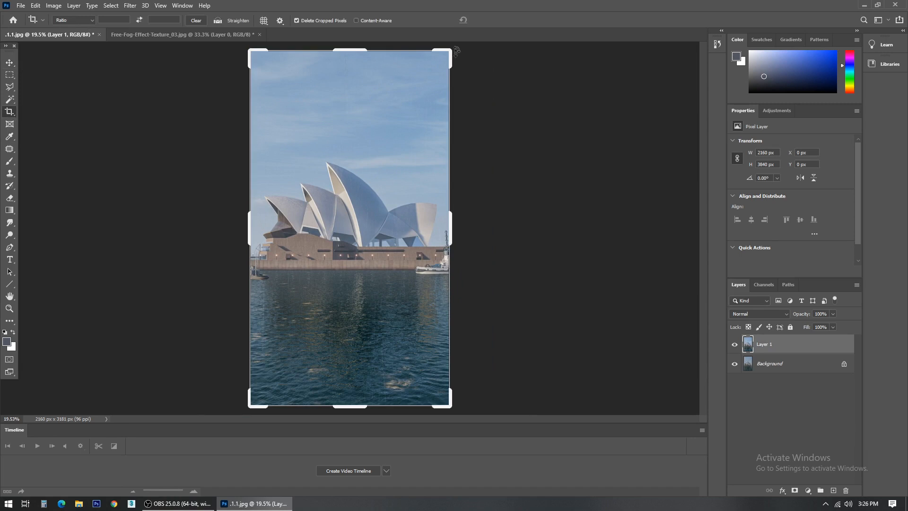
left_click_drag(370, 44, 371, 55)
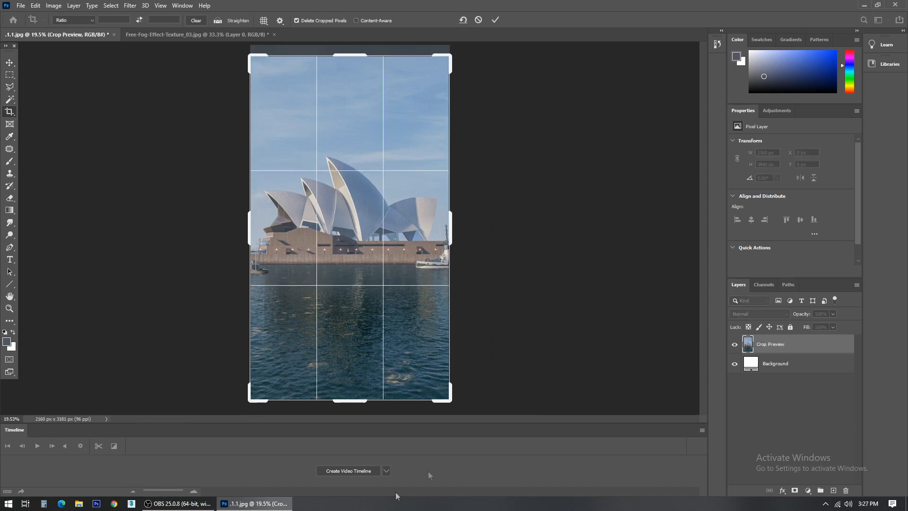
left_click_drag(352, 407, 355, 398)
key("Return")
key("v")
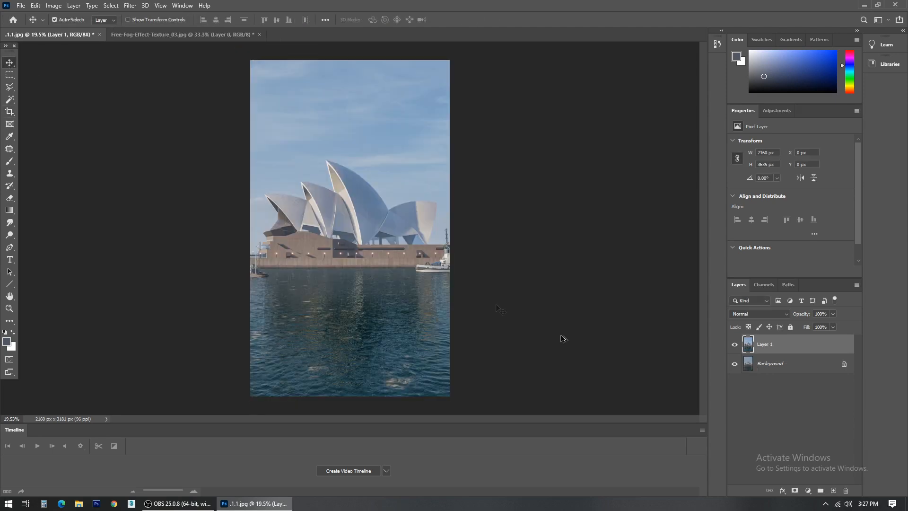